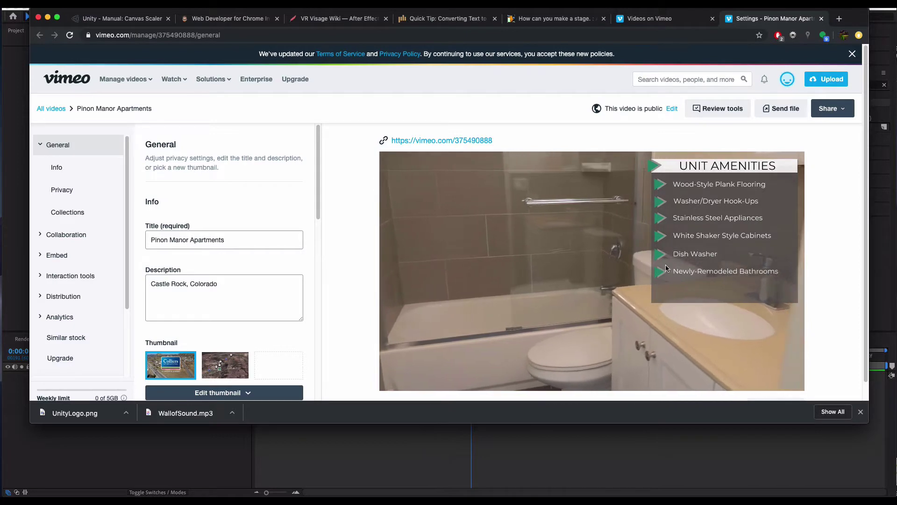
Step: Switch to After Effects and draw a large light grey (BCBCBC) rectangle in the middle of the composition
{"action": "left_click", "coordinate": [397, 378]}
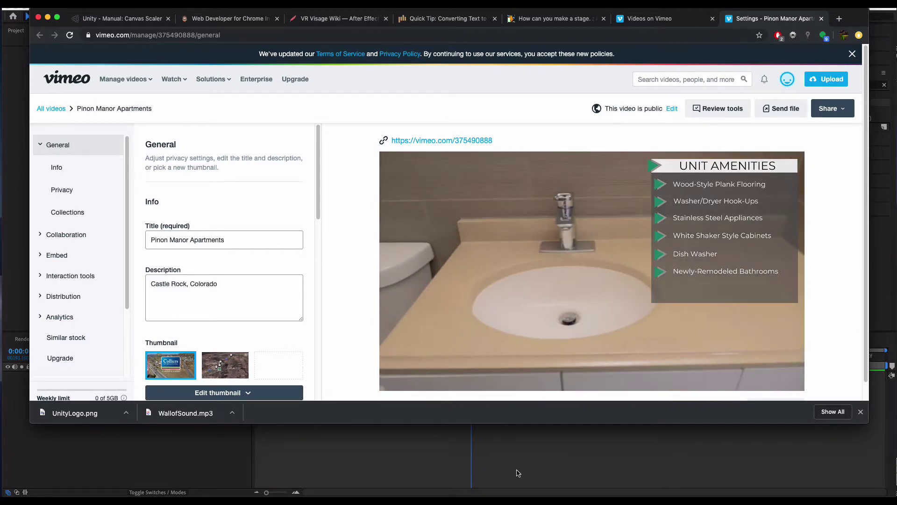
{"action": "left_click", "coordinate": [522, 475]}
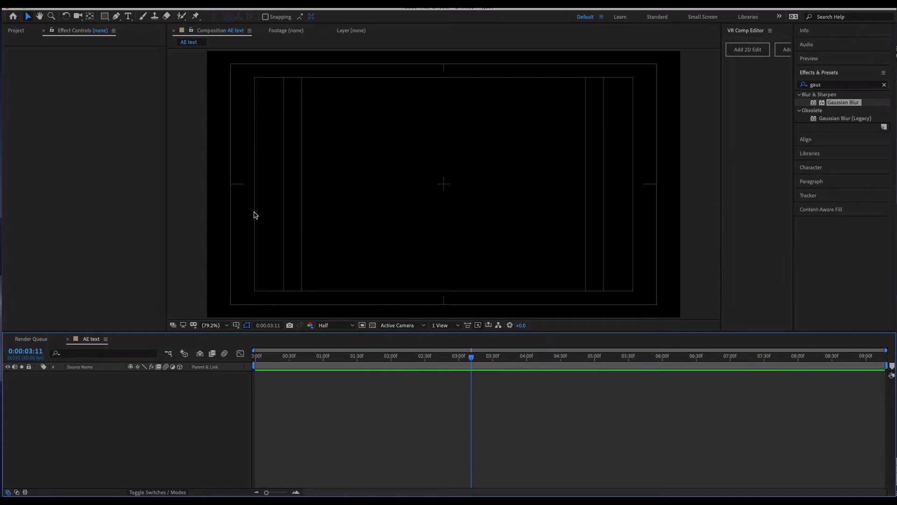
{"action": "left_click", "coordinate": [104, 17]}
{"action": "left_click_drag", "start_coordinate": [104, 19], "coordinate": [135, 15]}
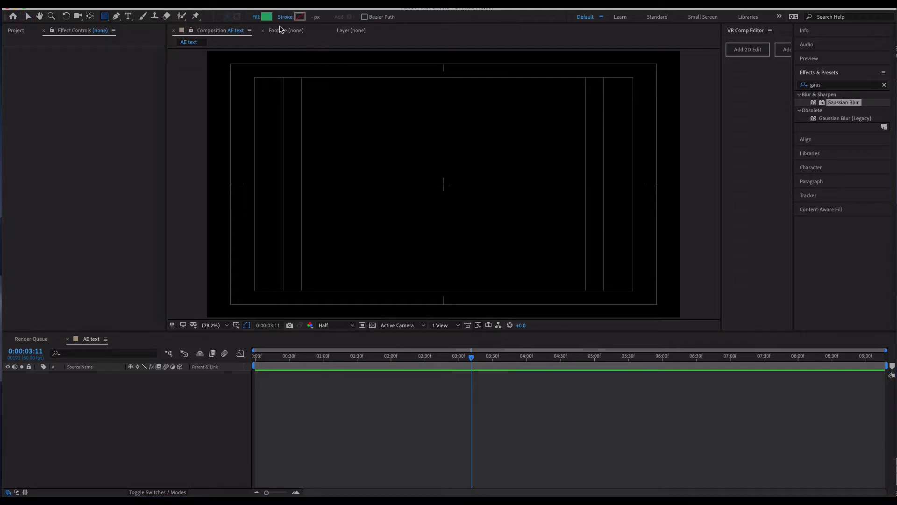
{"action": "left_click", "coordinate": [267, 17]}
{"action": "mouse_move", "coordinate": [471, 111]}
{"action": "left_mouse_down"}
{"action": "mouse_move", "coordinate": [399, 110]}
{"action": "mouse_move", "coordinate": [379, 95]}
{"action": "left_mouse_up"}
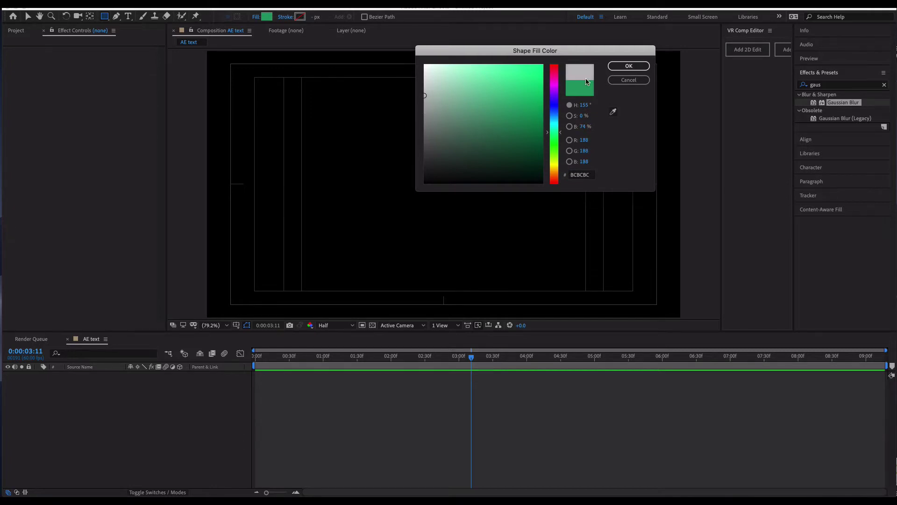
{"action": "left_click", "coordinate": [614, 68]}
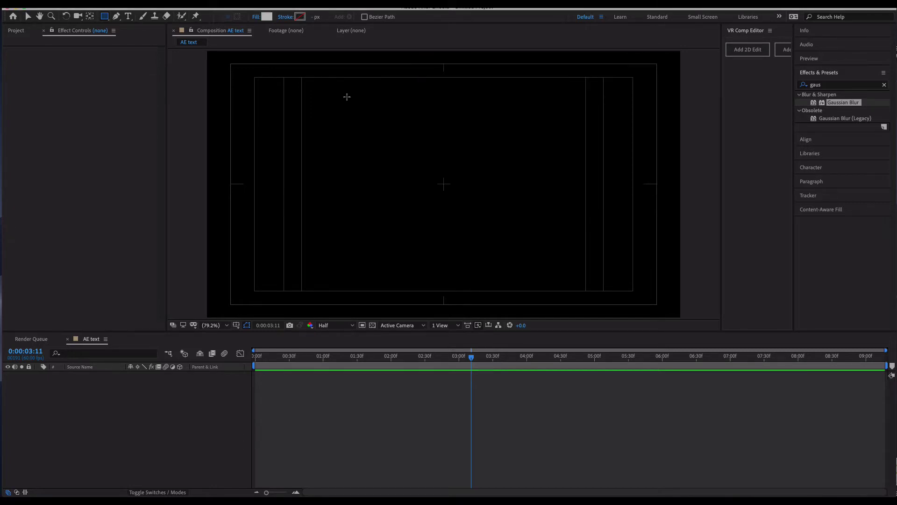
{"action": "mouse_move", "coordinate": [328, 90]}
{"action": "left_mouse_down"}
{"action": "mouse_move", "coordinate": [557, 245]}
{"action": "mouse_move", "coordinate": [567, 276]}
{"action": "mouse_move", "coordinate": [559, 289]}
{"action": "left_mouse_up"}
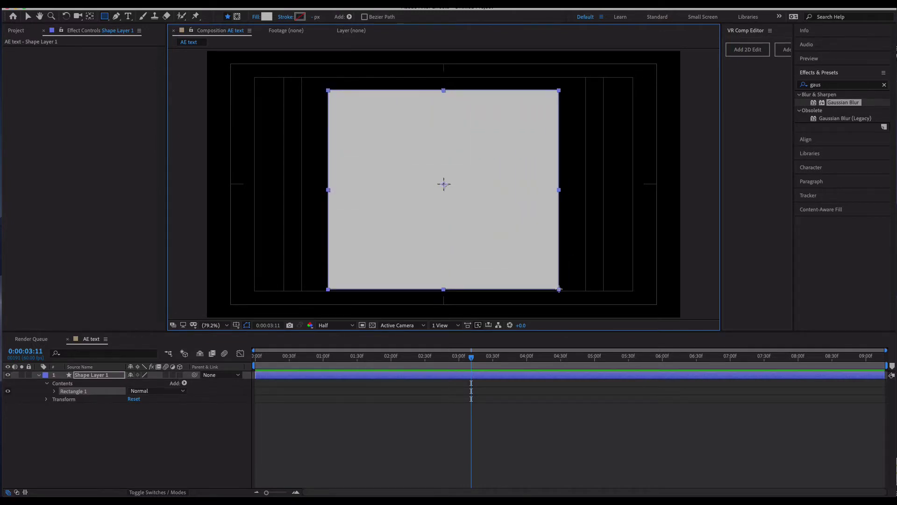
{"action": "left_click", "coordinate": [134, 426]}
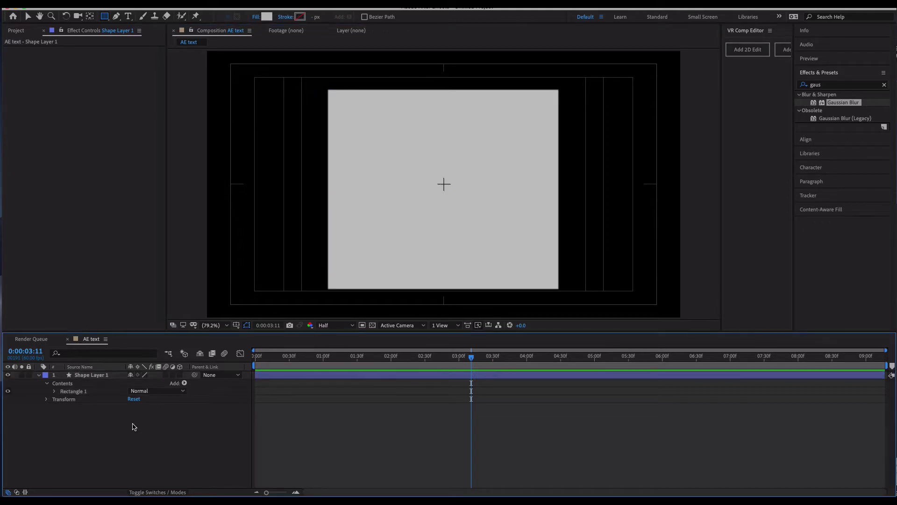
Step: Move the grey rectangle's anchor point to the centre of its upper edge using the Pan Behind tool with Snapping on
{"action": "left_click", "coordinate": [84, 376]}
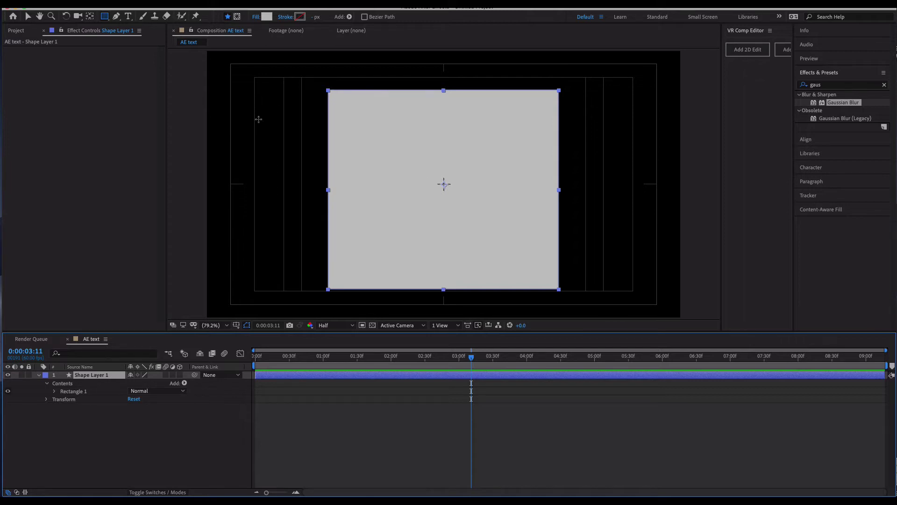
{"action": "left_click", "coordinate": [28, 17]}
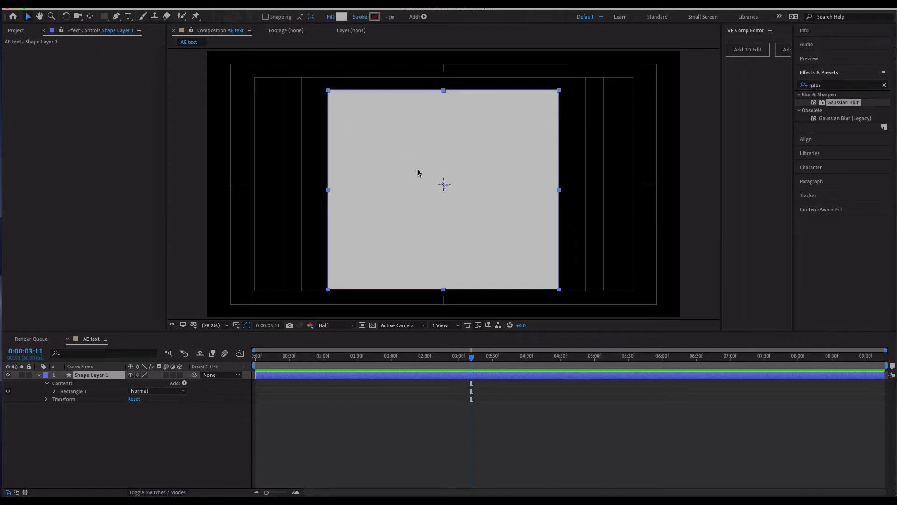
{"action": "left_click", "coordinate": [444, 186]}
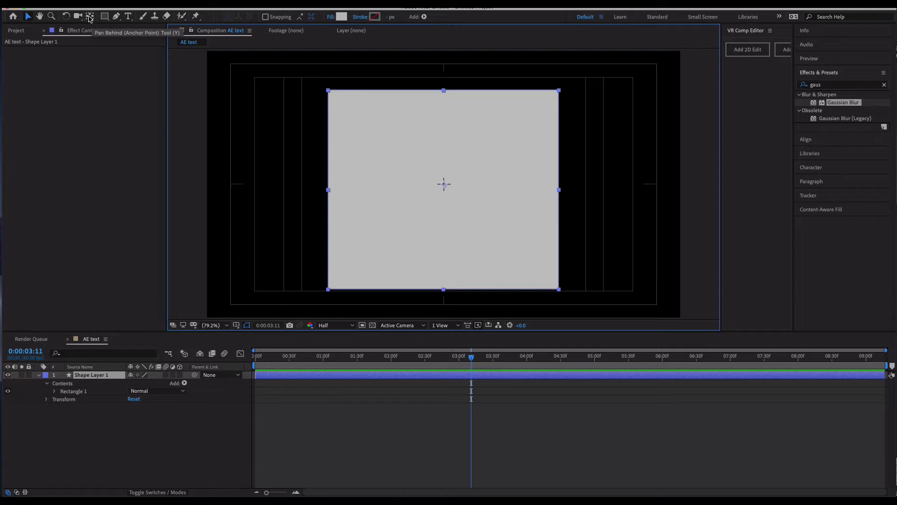
{"action": "left_click", "coordinate": [90, 17]}
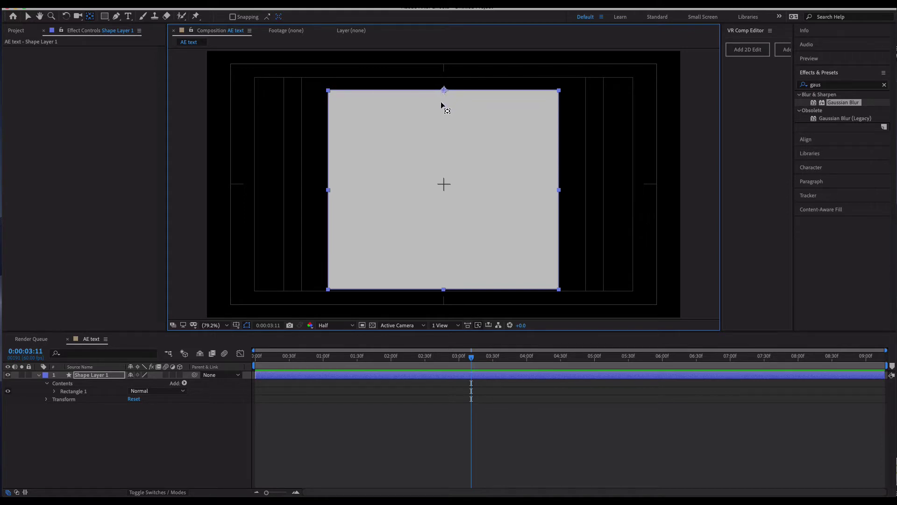
{"action": "left_click", "coordinate": [232, 17]}
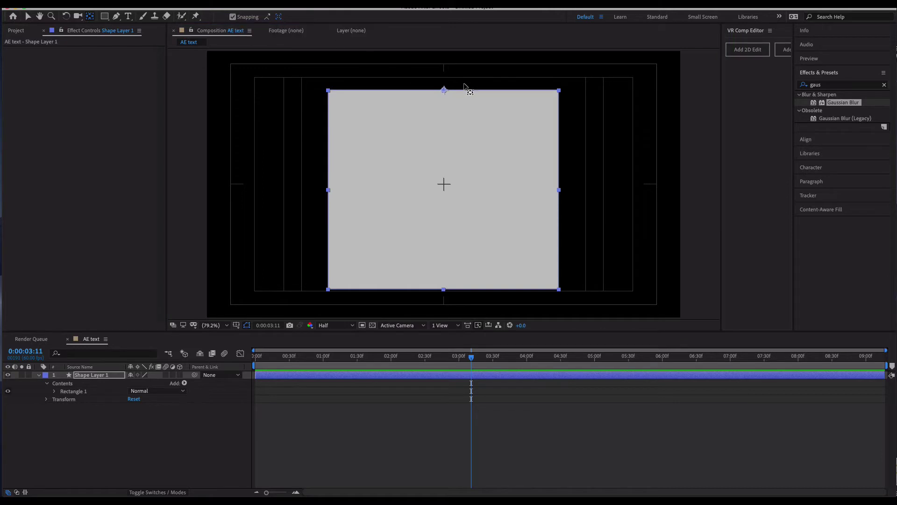
{"action": "mouse_move", "coordinate": [447, 90]}
{"action": "left_mouse_down"}
{"action": "mouse_move", "coordinate": [447, 129]}
{"action": "mouse_move", "coordinate": [412, 144]}
{"action": "mouse_move", "coordinate": [440, 148]}
{"action": "mouse_move", "coordinate": [444, 91]}
{"action": "left_mouse_up"}
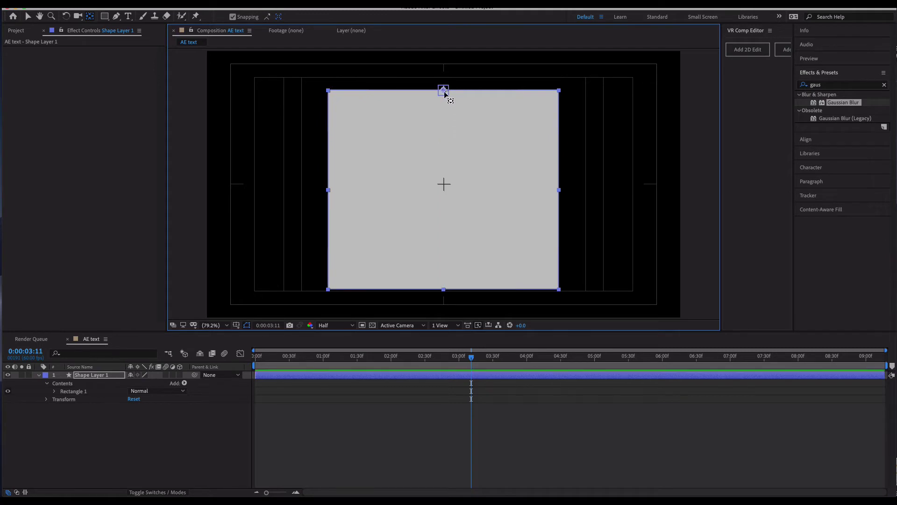
Step: Unlink the scale proportions of the grey rectangle's layer and set its vertical scale to 0%
{"action": "left_click", "coordinate": [96, 375]}
{"action": "key", "text": "s"}
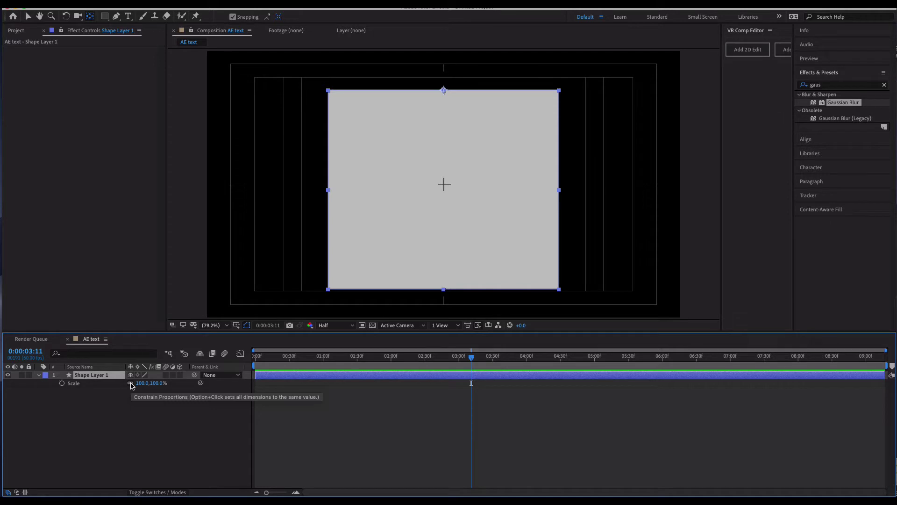
{"action": "left_click", "coordinate": [131, 383]}
{"action": "left_click_drag", "start_coordinate": [159, 384], "coordinate": [108, 379]}
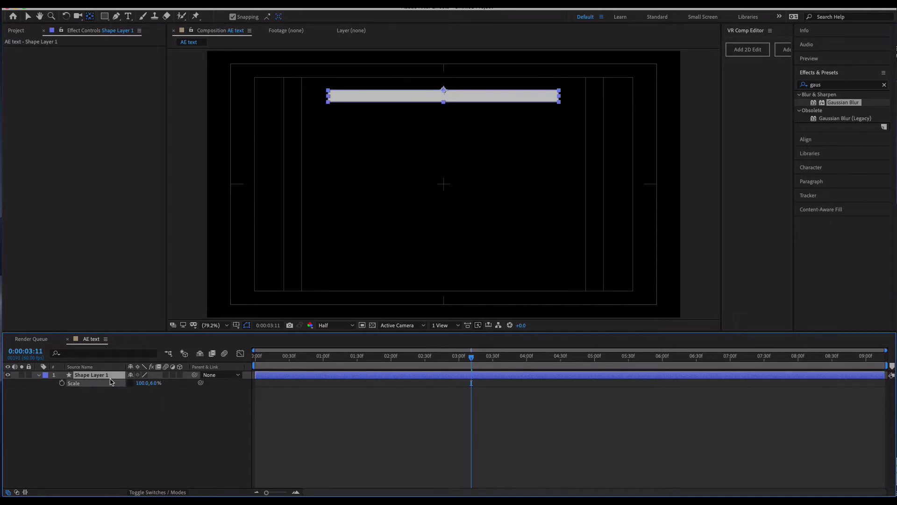
{"action": "left_click", "coordinate": [152, 383]}
{"action": "type", "text": "0"}
{"action": "key", "text": "Return"}
{"action": "left_click", "coordinate": [159, 430]}
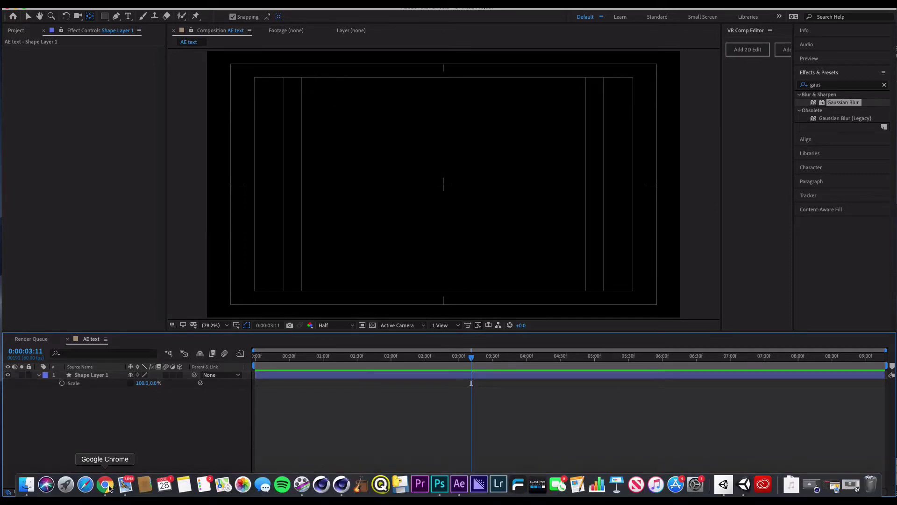
Step: Switch to Chrome and replay the Unit Amenities panel animation in the Vimeo reference video
{"action": "left_click", "coordinate": [106, 494]}
{"action": "left_click", "coordinate": [570, 378]}
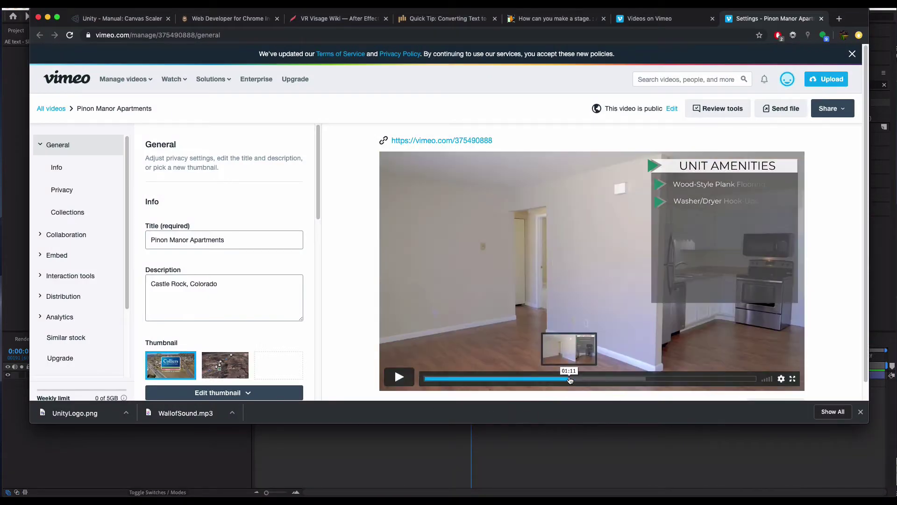
{"action": "left_click", "coordinate": [556, 379]}
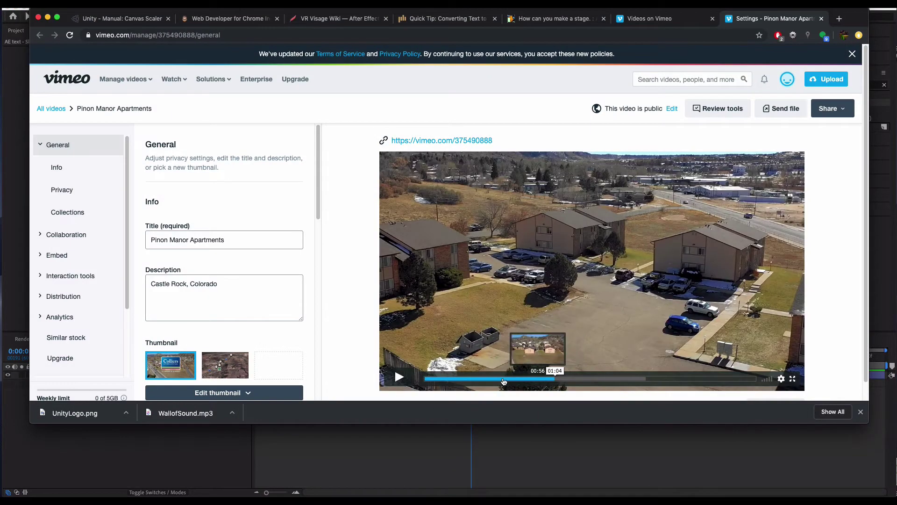
{"action": "left_click", "coordinate": [399, 377]}
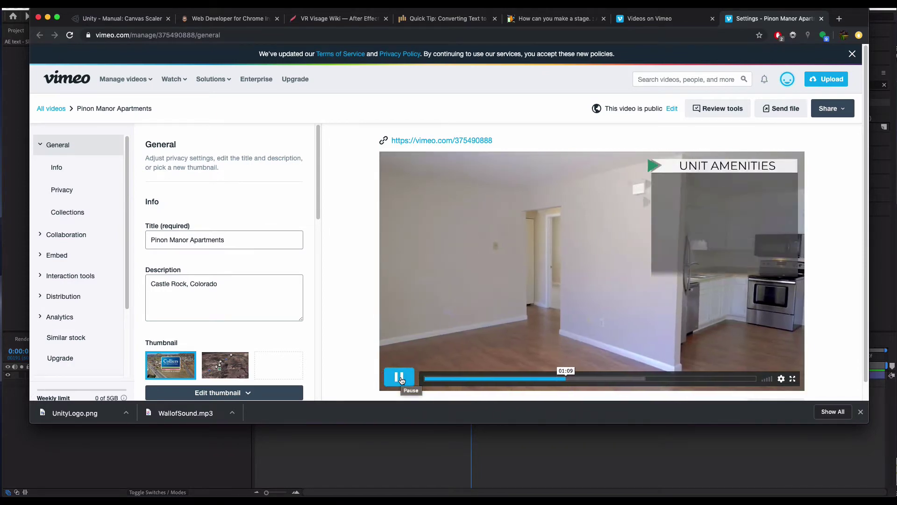
Step: Switch back to After Effects and set the grey rectangle's vertical scale to 100%
{"action": "left_click", "coordinate": [371, 444]}
{"action": "left_click_drag", "start_coordinate": [166, 386], "coordinate": [155, 383]}
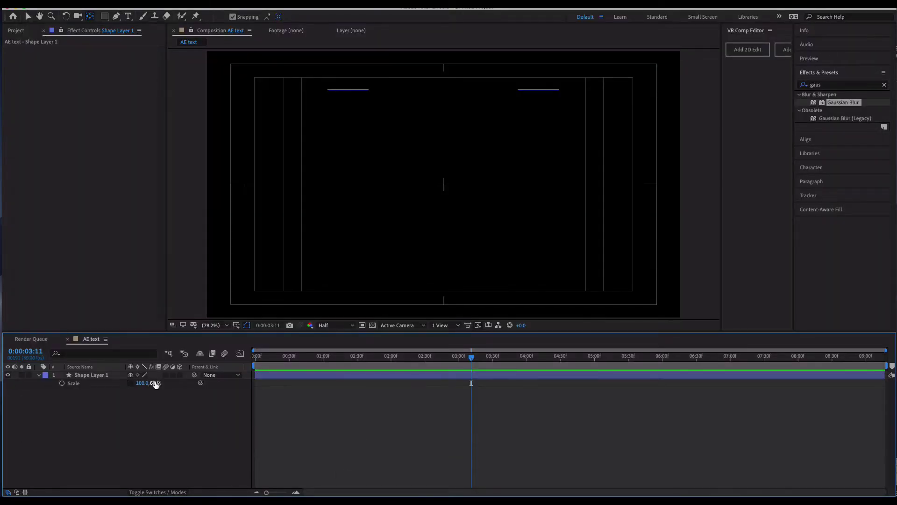
{"action": "left_click", "coordinate": [156, 384]}
{"action": "key", "text": "Return"}
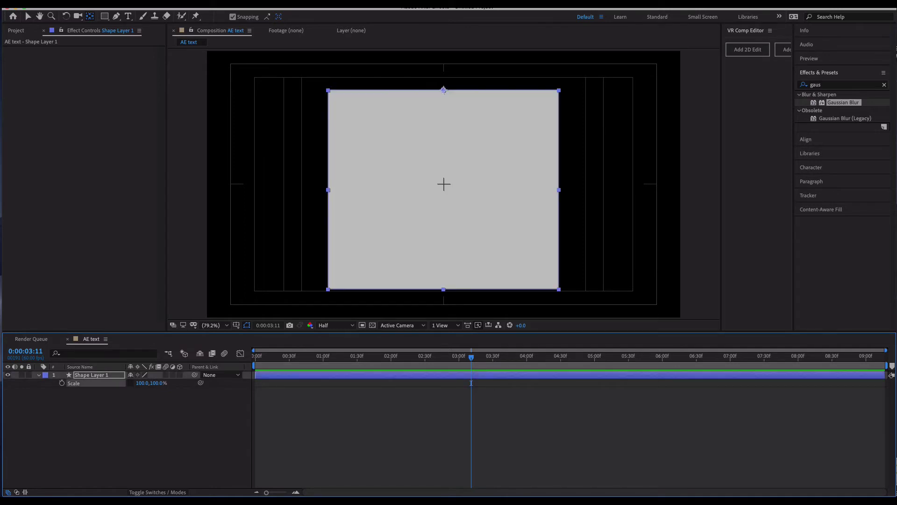
{"action": "left_click", "coordinate": [133, 443]}
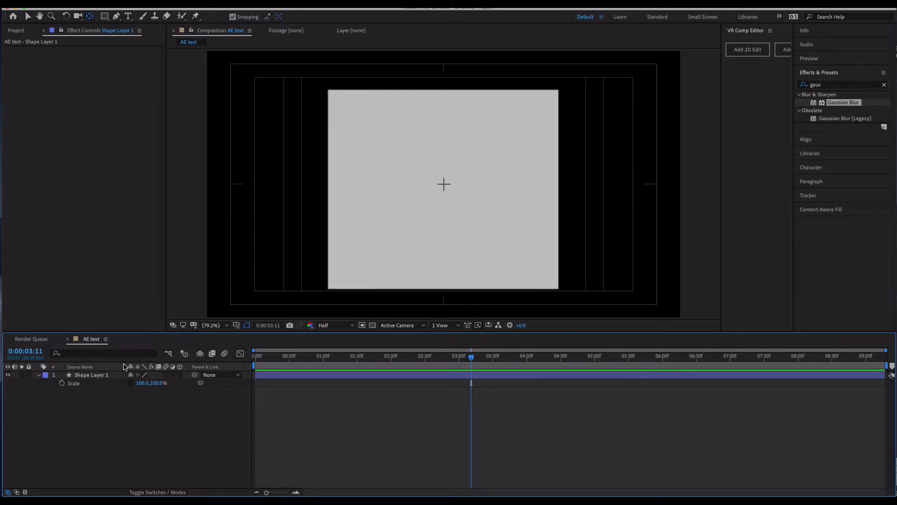
{"action": "left_click", "coordinate": [104, 17]}
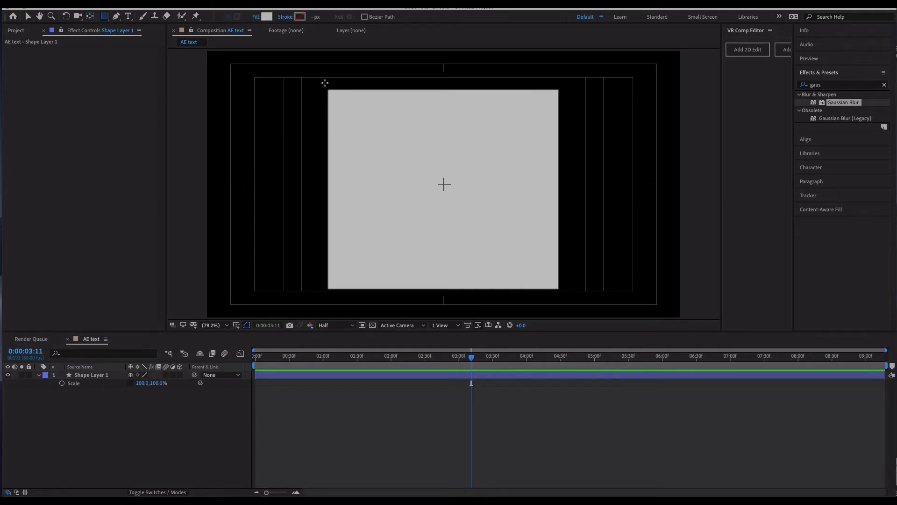
{"action": "left_click_drag", "start_coordinate": [324, 83], "coordinate": [560, 116]}
{"action": "key", "text": "Delete"}
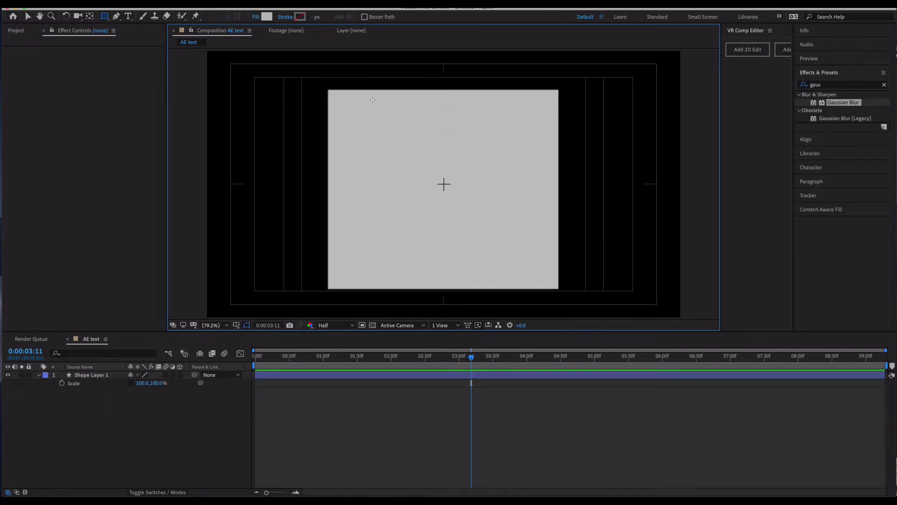
Step: Nudge the grey rectangle straight down until its lower edge meets the outer safe-area guide
{"action": "left_click", "coordinate": [85, 376]}
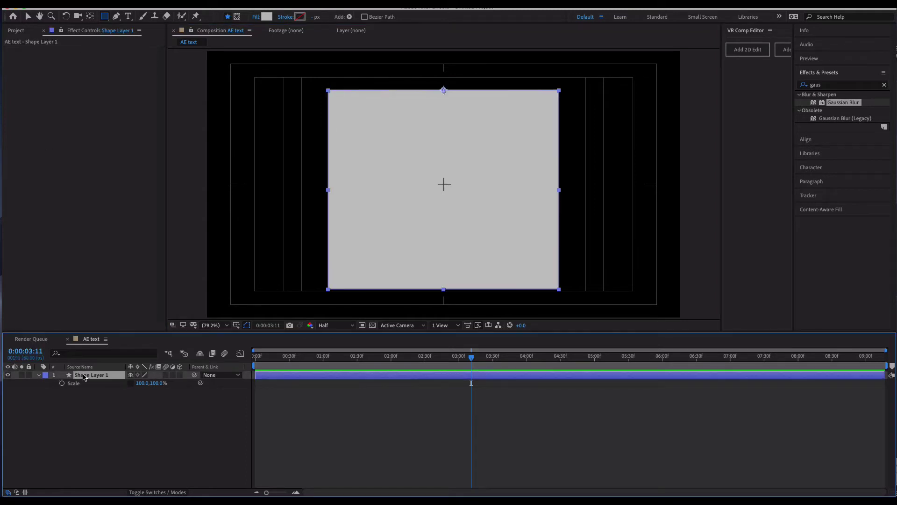
{"action": "key", "text": "Down"}
{"action": "key", "text": "Down"}
{"action": "key", "text": "Down"}
{"action": "key", "text": "Down"}
{"action": "key", "text": "Down"}
{"action": "key", "text": "Down"}
{"action": "key", "text": "Down"}
{"action": "key", "text": "Down"}
{"action": "key", "text": "Down"}
{"action": "key", "text": "Down"}
{"action": "key", "text": "Down"}
{"action": "key", "text": "Down"}
{"action": "key", "text": "Down"}
{"action": "key", "text": "Down"}
{"action": "key", "text": "Down"}
{"action": "key", "text": "Down"}
{"action": "key", "text": "Down"}
{"action": "key", "text": "Down"}
{"action": "key", "text": "Down"}
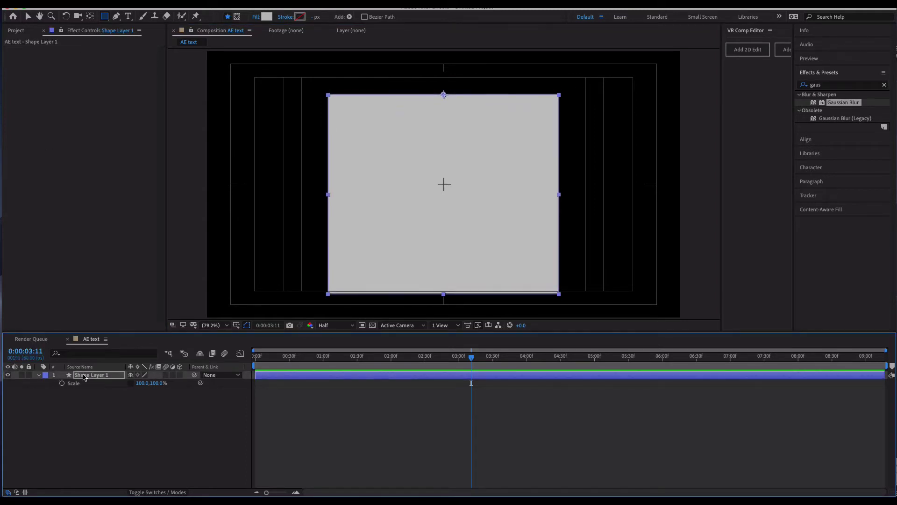
{"action": "key", "text": "Down"}
{"action": "key", "text": "Down"}
{"action": "key", "text": "Down"}
{"action": "key", "text": "Down"}
{"action": "key", "text": "Down"}
{"action": "key", "text": "Down"}
{"action": "key", "text": "Down"}
{"action": "key", "text": "Down"}
{"action": "key", "text": "Down"}
{"action": "key", "text": "Down"}
{"action": "key", "text": "Down"}
{"action": "key", "text": "Down"}
{"action": "key", "text": "Down"}
{"action": "key", "text": "Down"}
{"action": "key", "text": "Down"}
{"action": "key", "text": "Down"}
{"action": "key", "text": "Down"}
{"action": "key", "text": "Down"}
{"action": "key", "text": "Down"}
{"action": "key", "text": "Down"}
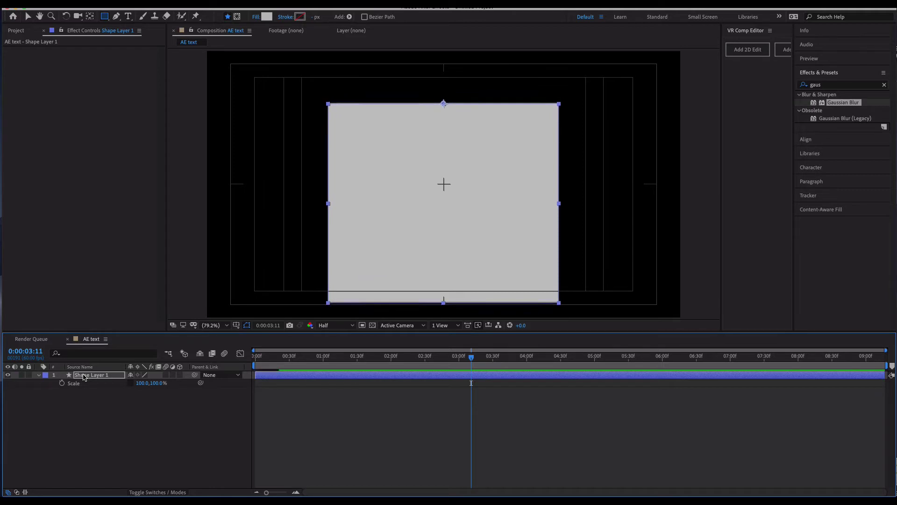
{"action": "left_click", "coordinate": [103, 414]}
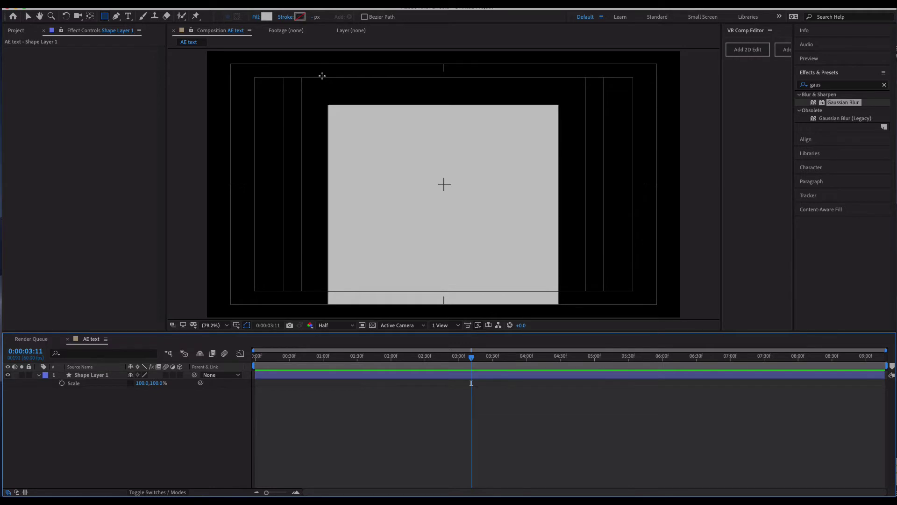
Step: Draw a header bar slightly wider than the grey rectangle along its upper edge and fill the bar with white
{"action": "mouse_move", "coordinate": [322, 76]}
{"action": "left_mouse_down"}
{"action": "mouse_move", "coordinate": [432, 98]}
{"action": "mouse_move", "coordinate": [575, 104]}
{"action": "mouse_move", "coordinate": [567, 95]}
{"action": "mouse_move", "coordinate": [565, 105]}
{"action": "left_mouse_up"}
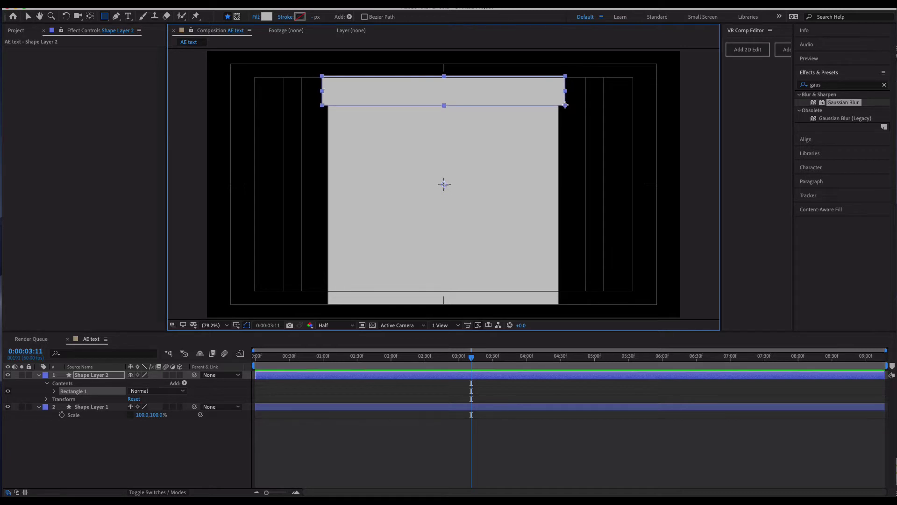
{"action": "left_click", "coordinate": [84, 374]}
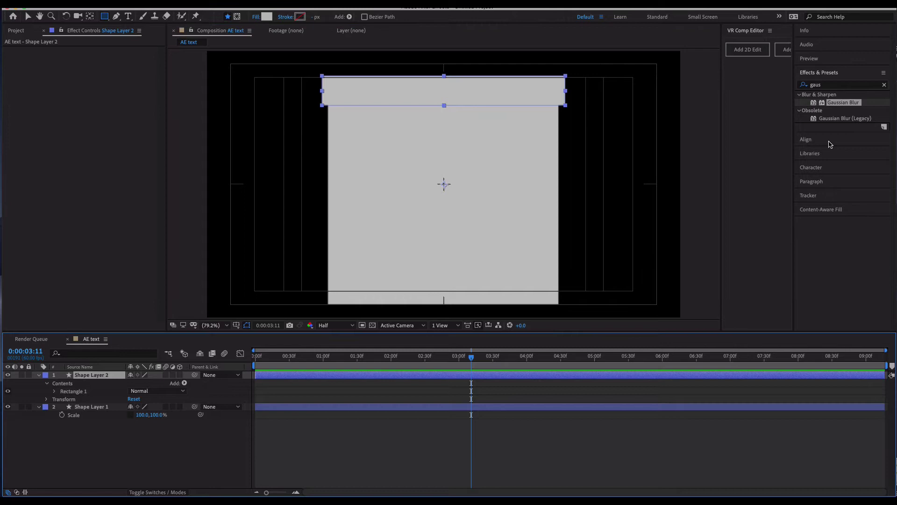
{"action": "left_click", "coordinate": [266, 17]}
{"action": "left_click_drag", "start_coordinate": [444, 107], "coordinate": [409, 49]}
{"action": "left_click", "coordinate": [628, 67]}
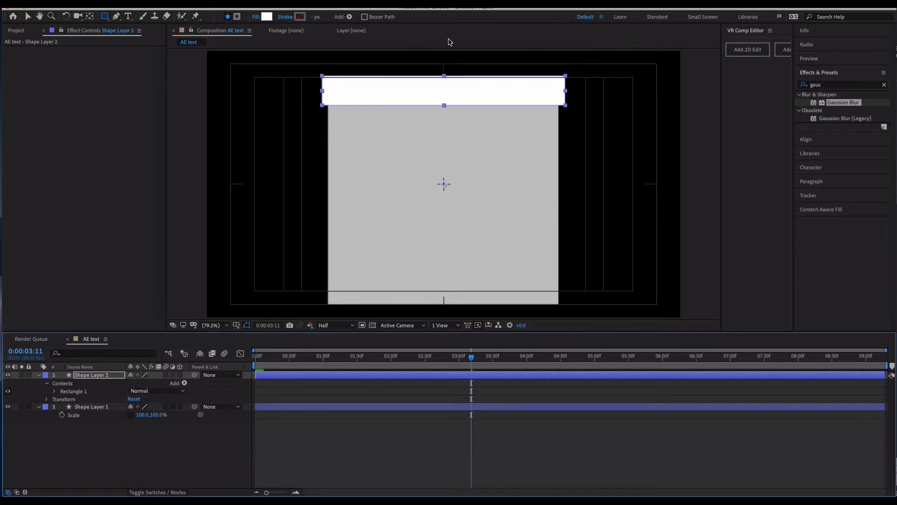
Step: Set the header bar's stroke colour to black (000000) and deselect the layer
{"action": "left_click", "coordinate": [300, 18]}
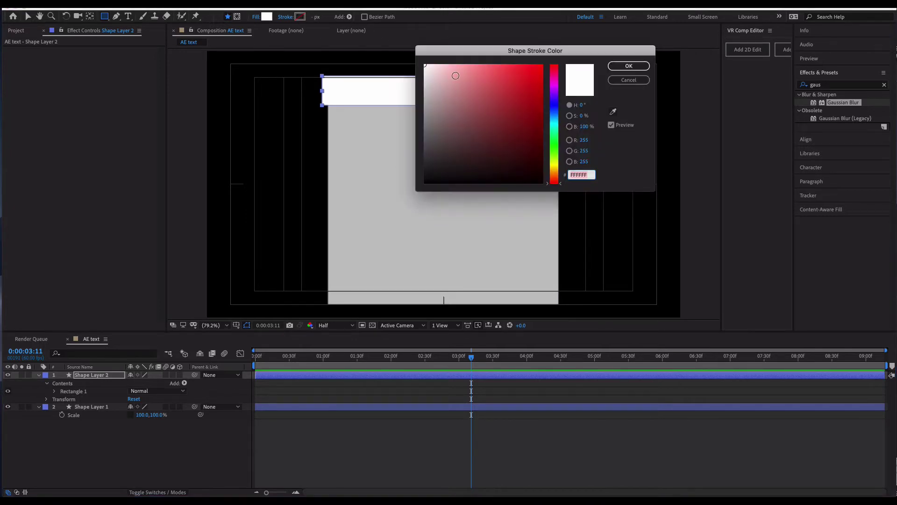
{"action": "mouse_move", "coordinate": [481, 120]}
{"action": "left_mouse_down"}
{"action": "mouse_move", "coordinate": [374, 139]}
{"action": "mouse_move", "coordinate": [314, 231]}
{"action": "left_mouse_up"}
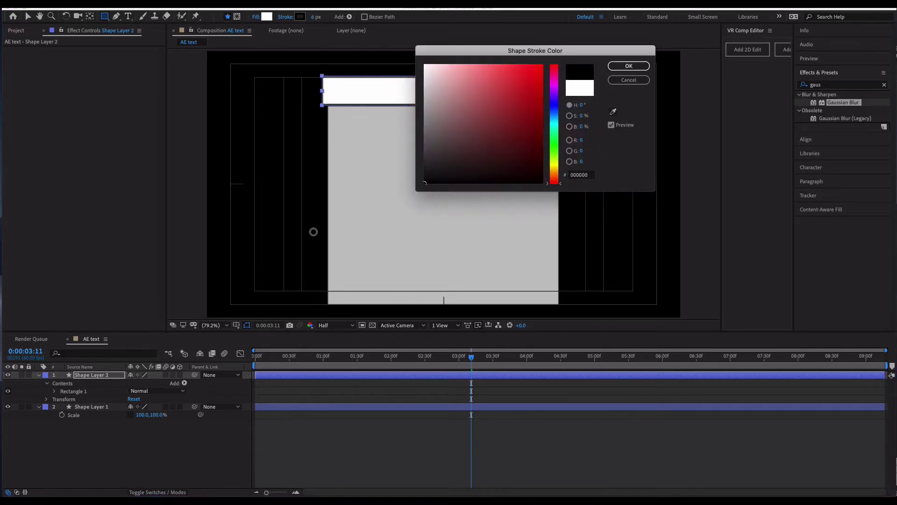
{"action": "left_click", "coordinate": [635, 67]}
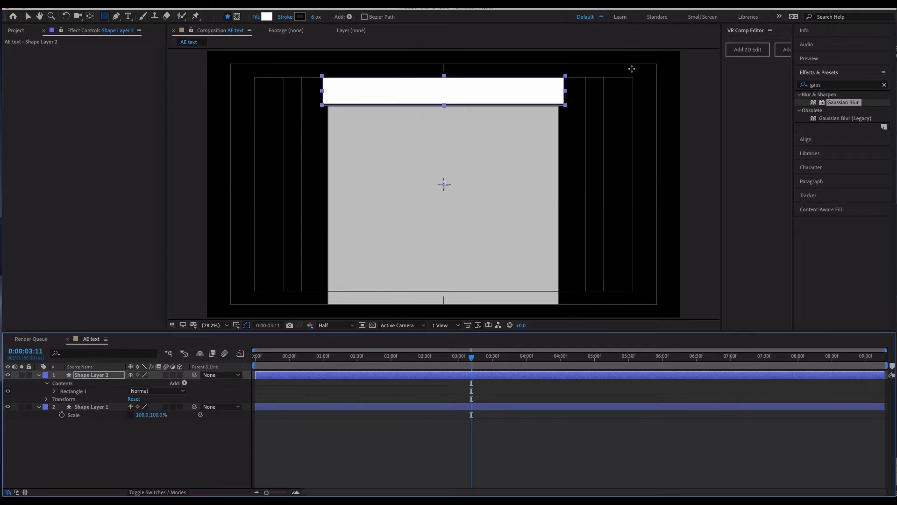
{"action": "left_click", "coordinate": [186, 432]}
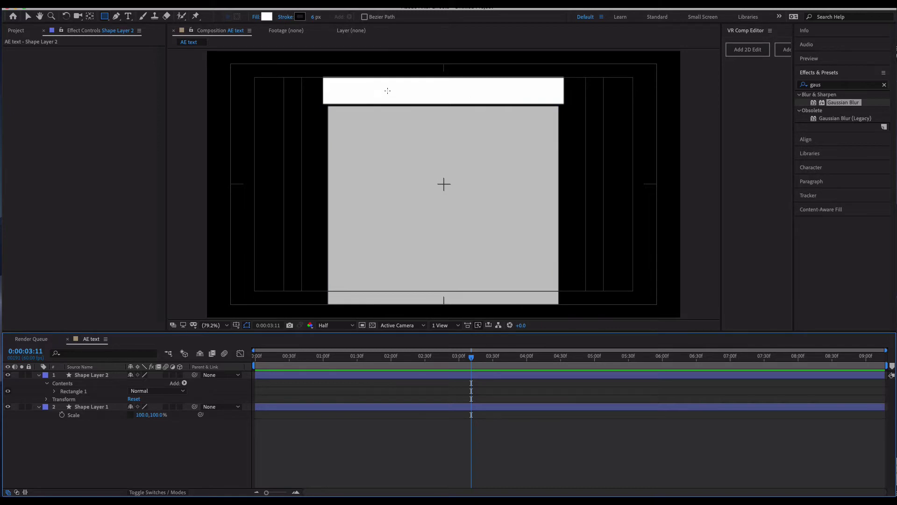
Step: Set the shape stroke width to 3 px with no layer selected
{"action": "left_click", "coordinate": [315, 18]}
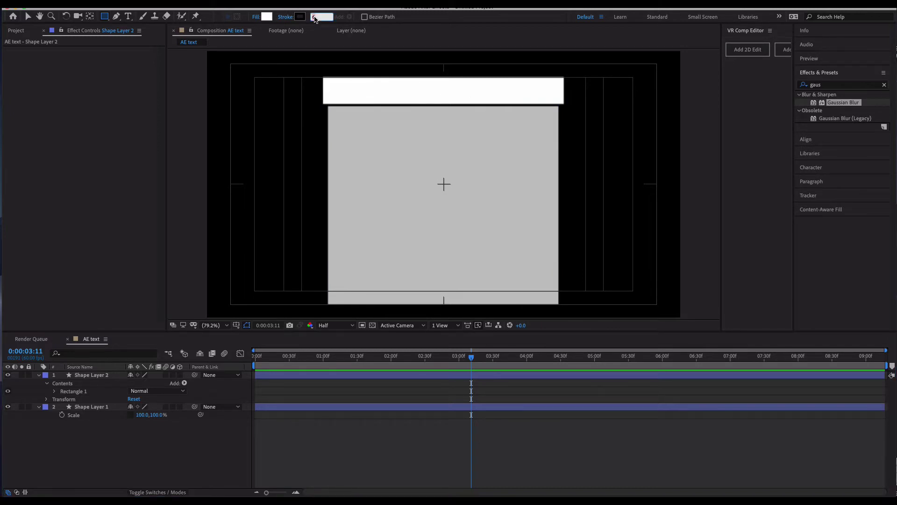
{"action": "type", "text": "3"}
{"action": "key", "text": "Return"}
Step: Lower the grey rectangle's opacity to 70% and deselect the layer
{"action": "left_click", "coordinate": [101, 407]}
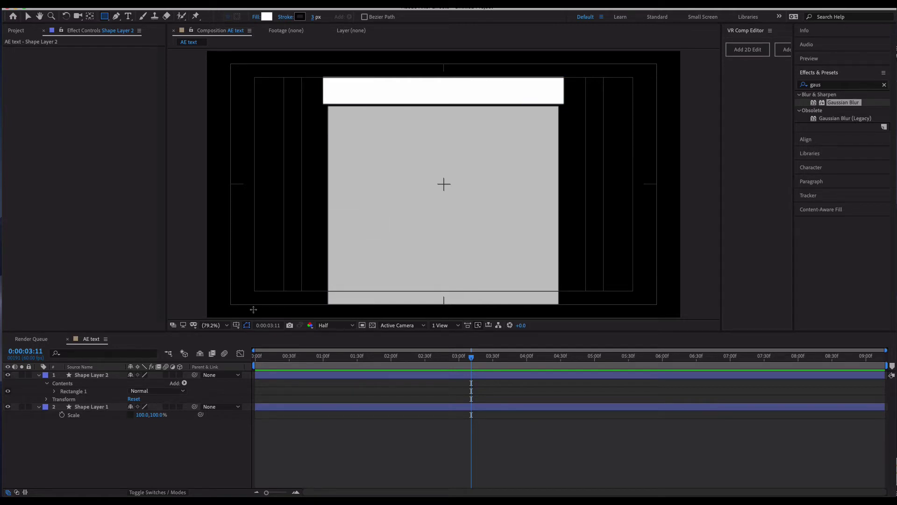
{"action": "left_click", "coordinate": [101, 407]}
{"action": "key", "text": "t"}
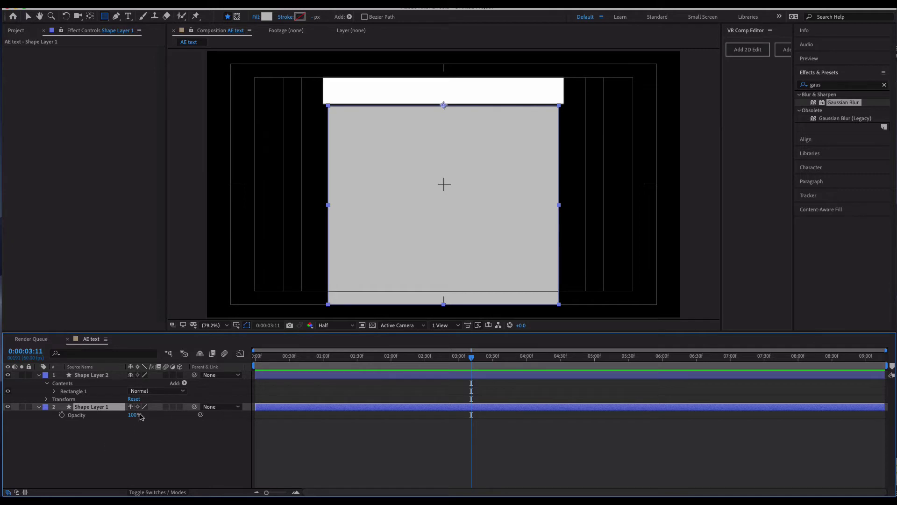
{"action": "left_click_drag", "start_coordinate": [136, 414], "coordinate": [118, 416]}
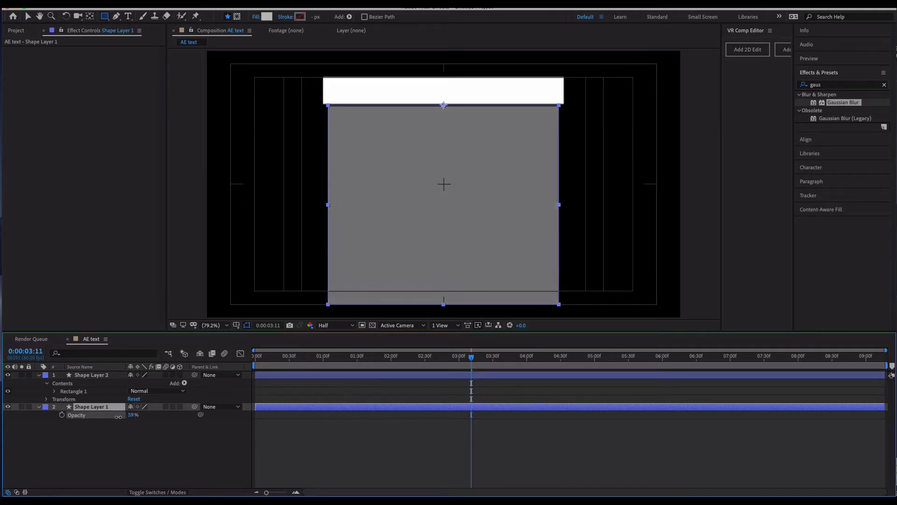
{"action": "left_click_drag", "start_coordinate": [120, 416], "coordinate": [122, 416]}
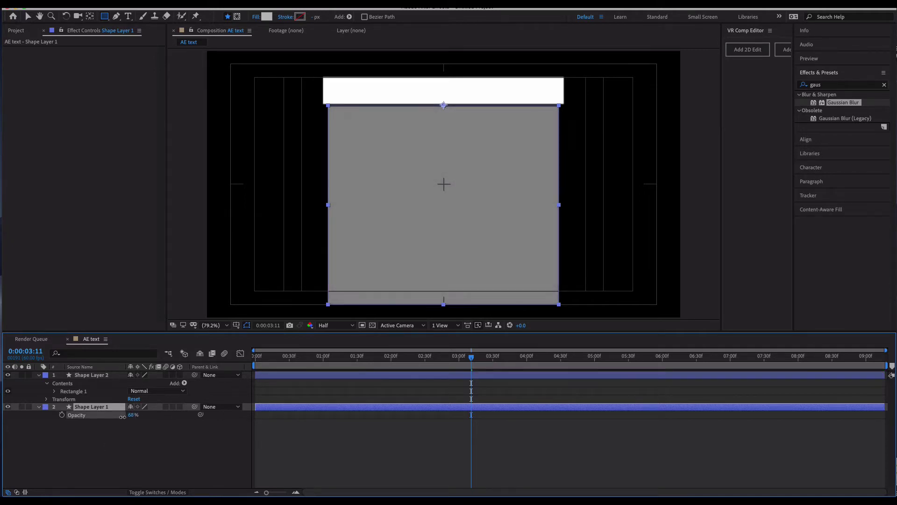
{"action": "left_click", "coordinate": [147, 442]}
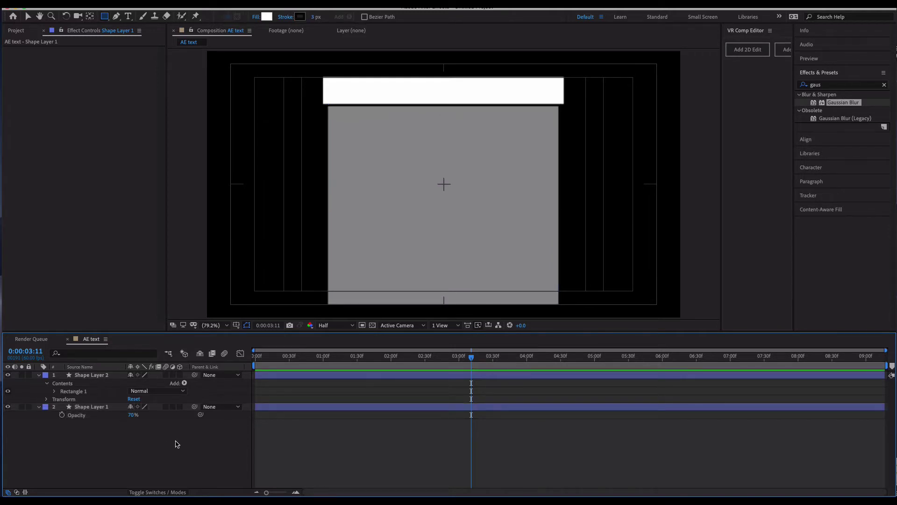
Step: Move the white header bar's anchor point to the midpoint of its left edge
{"action": "left_click", "coordinate": [187, 375]}
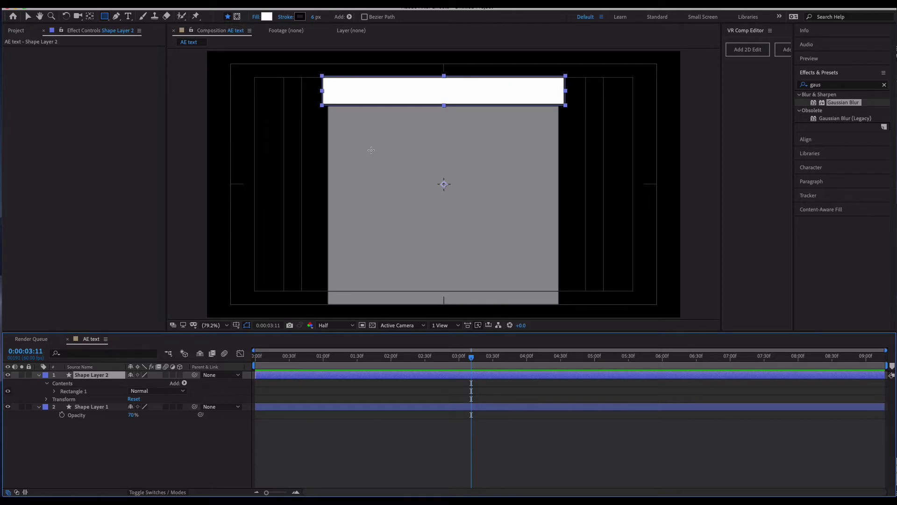
{"action": "left_click", "coordinate": [89, 17]}
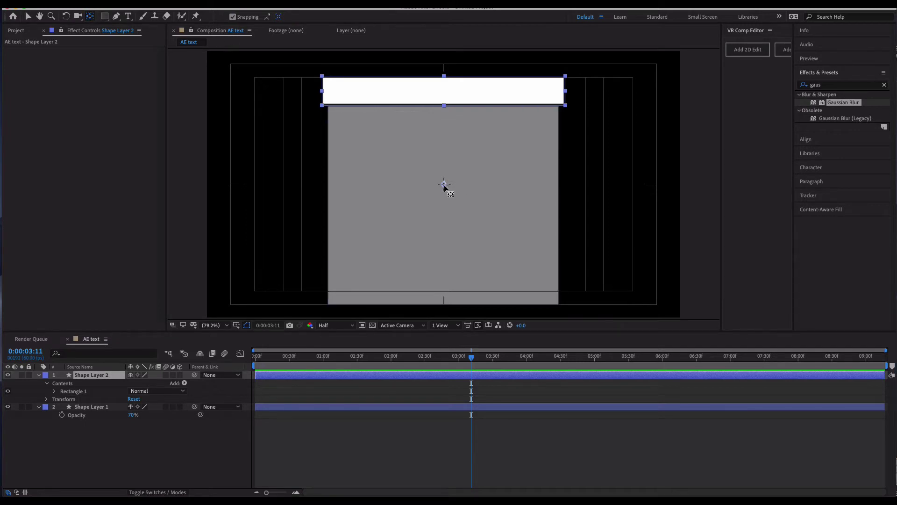
{"action": "left_click_drag", "start_coordinate": [446, 180], "coordinate": [320, 91]}
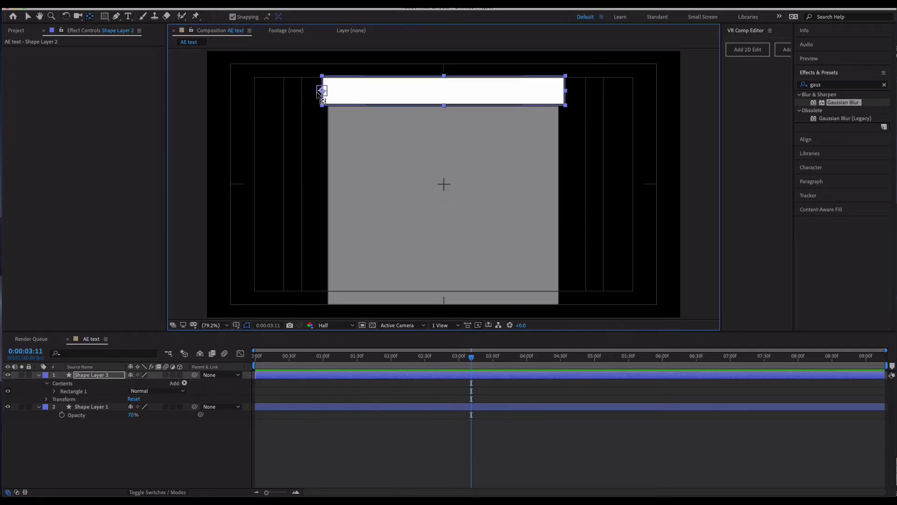
Step: Unlink the header bar's scale proportions, test stretching it horizontally, and return its horizontal scale to 100%
{"action": "left_click", "coordinate": [82, 375]}
{"action": "key", "text": "s"}
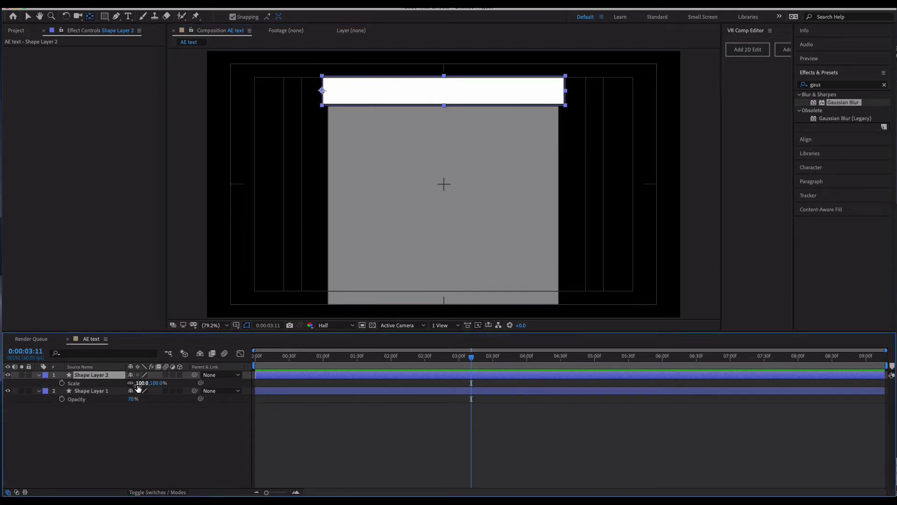
{"action": "mouse_move", "coordinate": [134, 385]}
{"action": "left_mouse_down"}
{"action": "mouse_move", "coordinate": [94, 382]}
{"action": "mouse_move", "coordinate": [149, 382]}
{"action": "mouse_move", "coordinate": [140, 382]}
{"action": "left_mouse_up"}
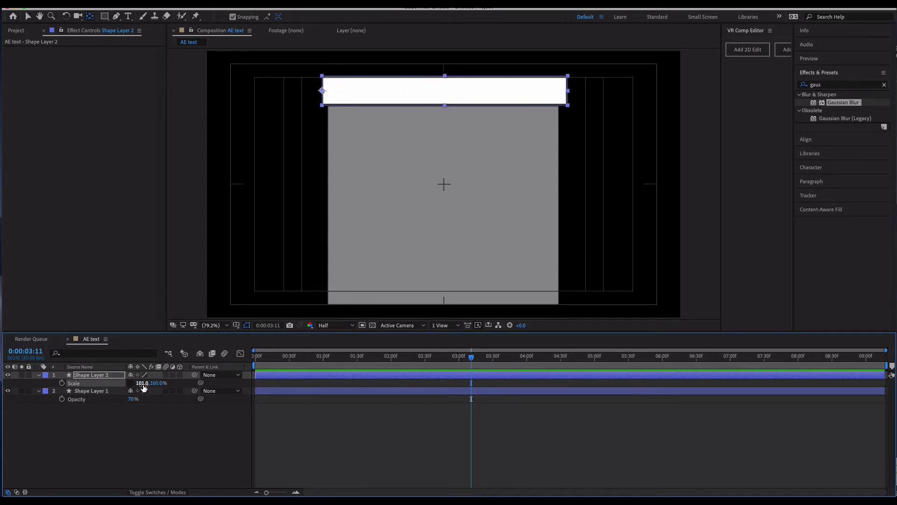
{"action": "left_click", "coordinate": [141, 383]}
{"action": "type", "text": "100"}
{"action": "key", "text": "Return"}
{"action": "left_click", "coordinate": [136, 437]}
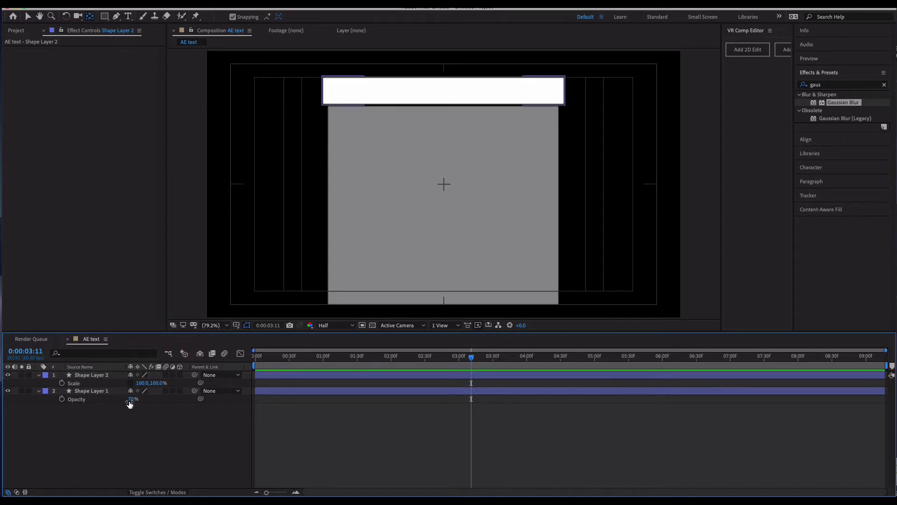
Step: Add the title TUTORIAL in black text, centred horizontally on the white header bar
{"action": "left_click", "coordinate": [127, 17]}
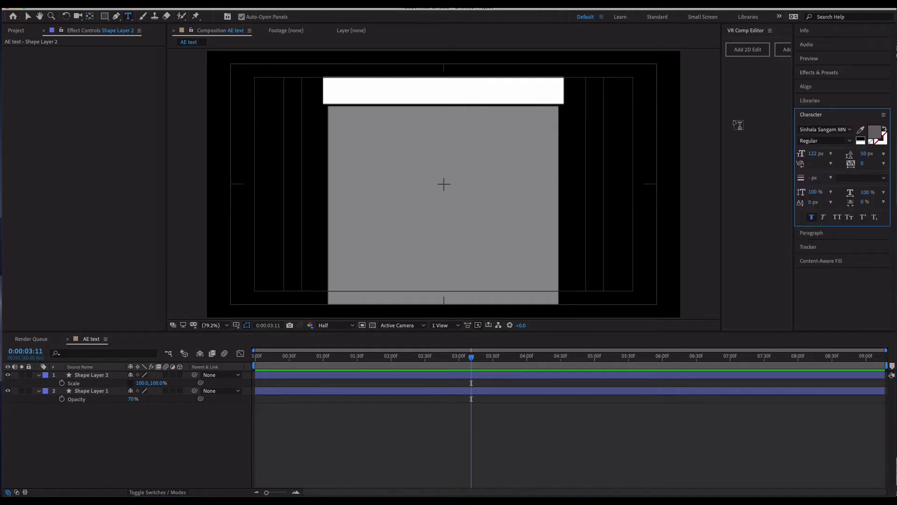
{"action": "left_click", "coordinate": [874, 132]}
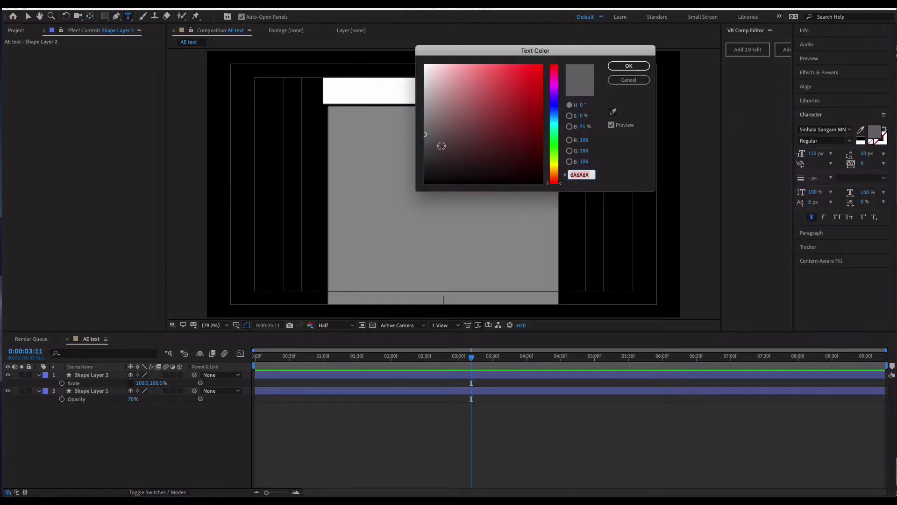
{"action": "left_click", "coordinate": [441, 146]}
{"action": "left_click", "coordinate": [629, 65]}
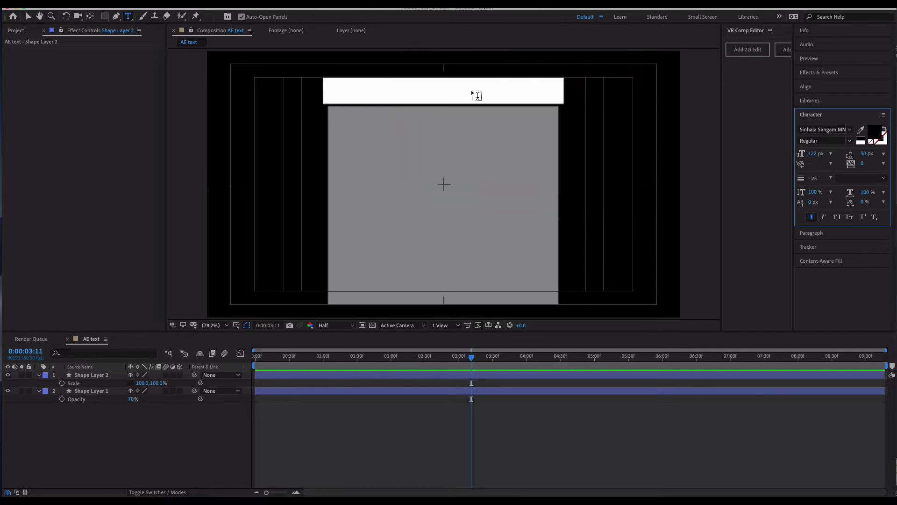
{"action": "left_click", "coordinate": [444, 91]}
{"action": "type", "text": "TUTORIAL"}
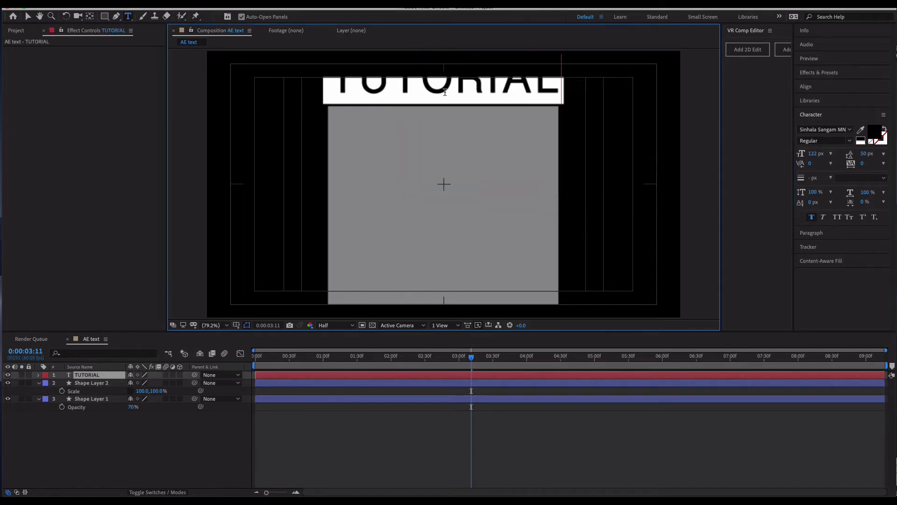
Step: Reduce the TUTORIAL title's font size to 59 px and centre it vertically within the header bar
{"action": "double_click", "coordinate": [456, 66]}
{"action": "left_click_drag", "start_coordinate": [800, 155], "coordinate": [788, 159]}
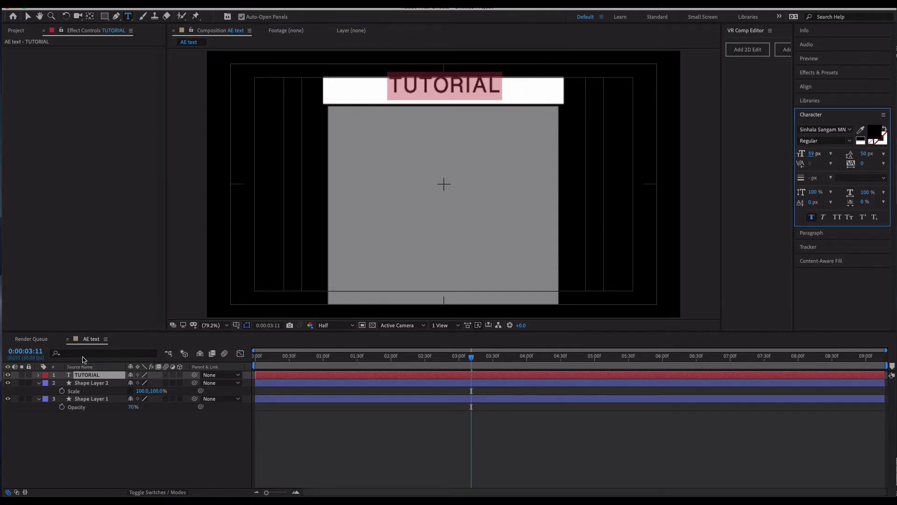
{"action": "left_click", "coordinate": [84, 372]}
{"action": "key", "text": "Return"}
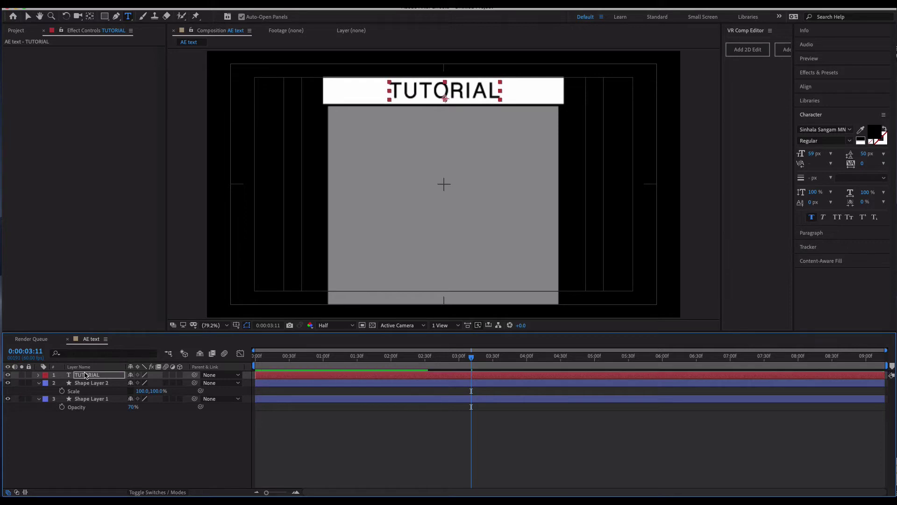
{"action": "left_click", "coordinate": [105, 446]}
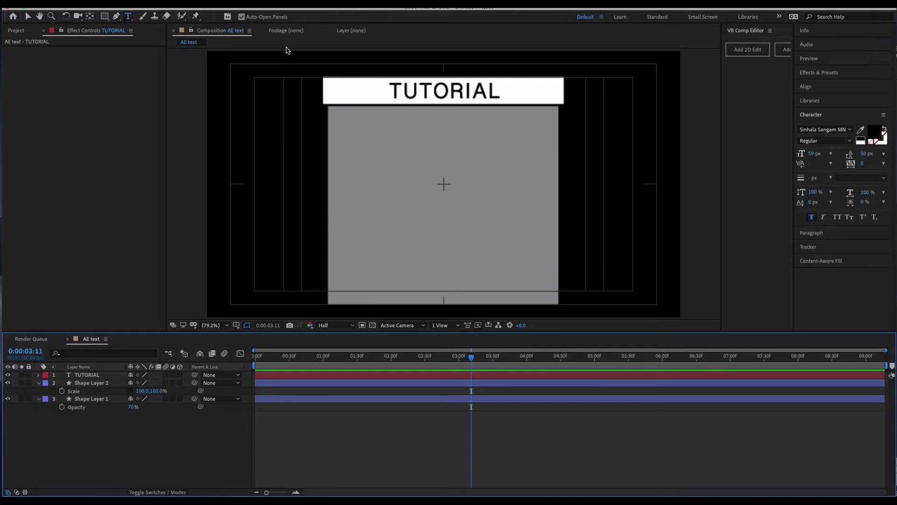
Step: Add a white, left-aligned 33 px text layer reading AFTER EFFECTS near the grey rectangle's upper-left corner
{"action": "left_click", "coordinate": [870, 132]}
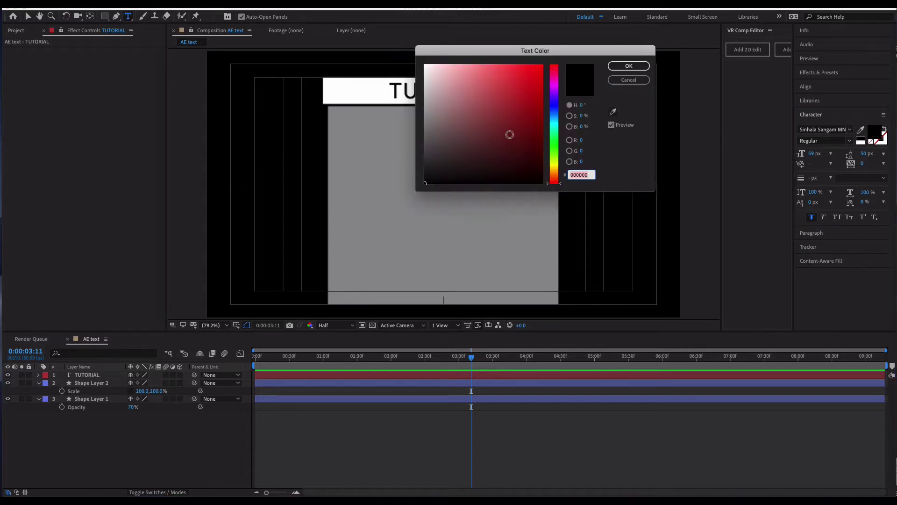
{"action": "left_click", "coordinate": [425, 65]}
{"action": "left_click", "coordinate": [622, 68]}
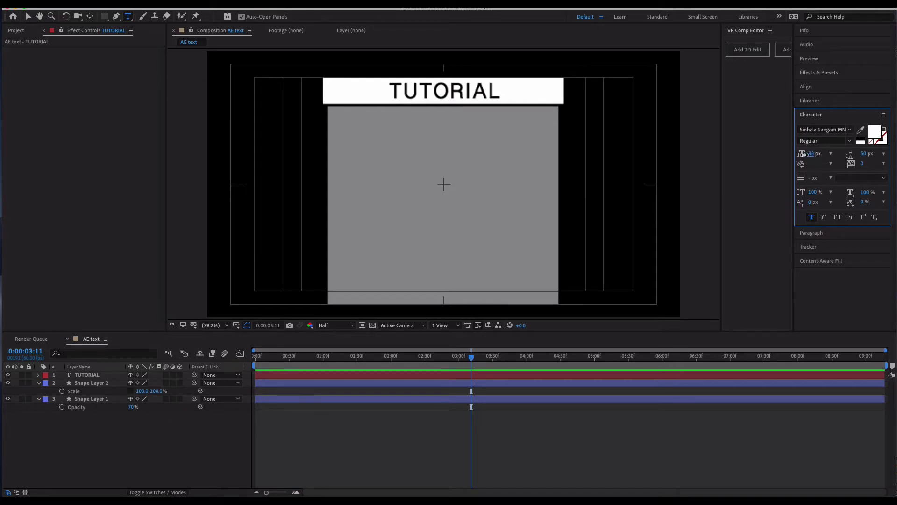
{"action": "left_click", "coordinate": [363, 135]}
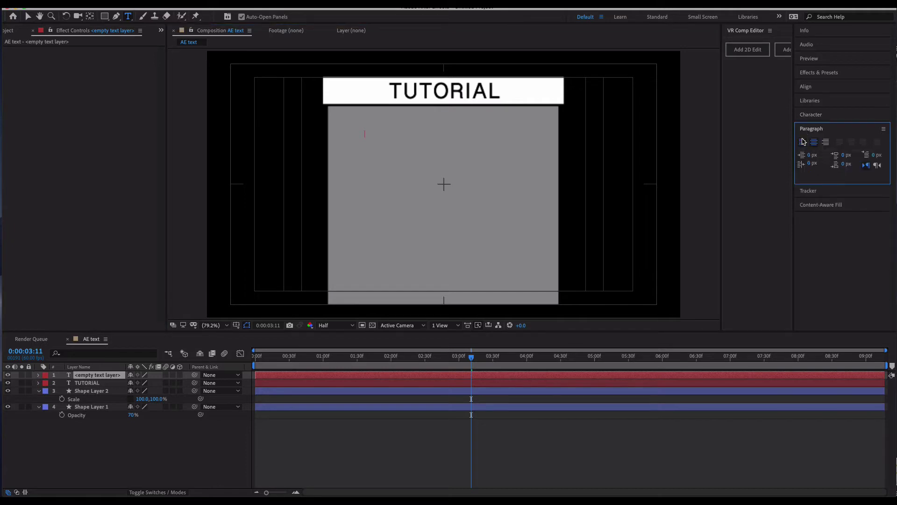
{"action": "left_click", "coordinate": [810, 117]}
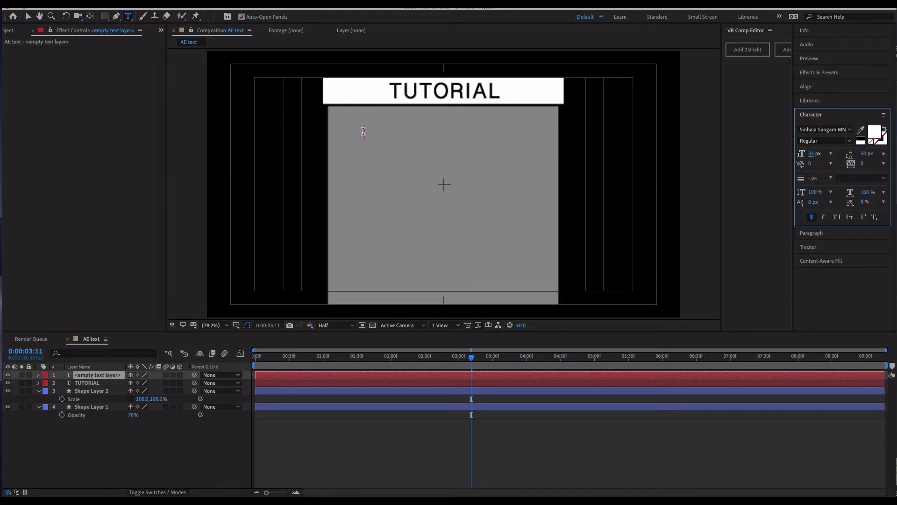
{"action": "type", "text": "f"}
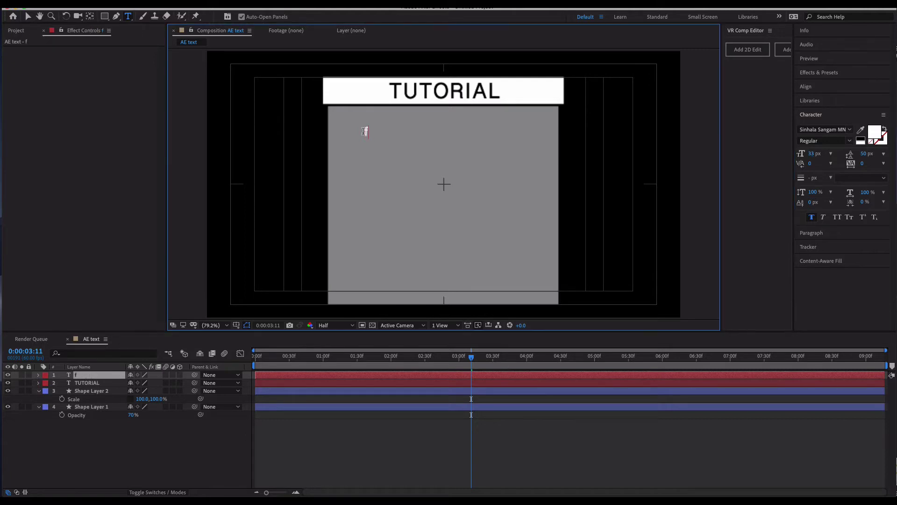
{"action": "key", "text": "BackSpace"}
{"action": "type", "text": "AFTER EFFECTS"}
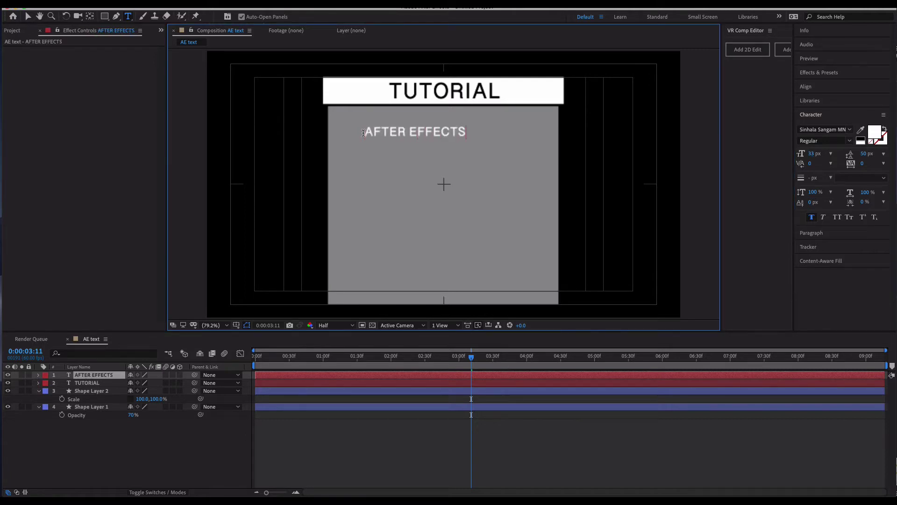
Step: Add the lines ANIMATED TEXT GRAPHICS and VIDEO OVERLAY ANIMATION below AFTER EFFECTS, with a blank line before each
{"action": "key", "text": "Return"}
{"action": "type", "text": "ANIMATED TEXT GR"}
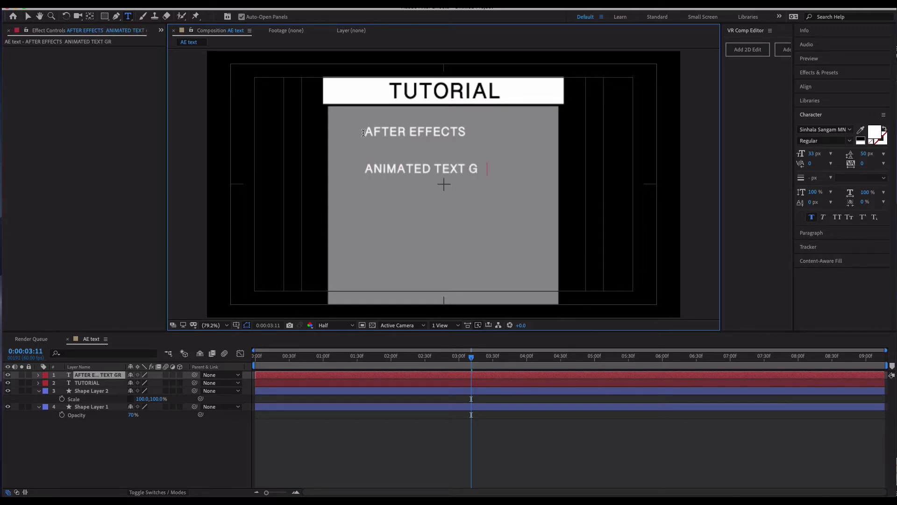
{"action": "type", "text": "APHICS"}
{"action": "key", "text": "Return"}
{"action": "type", "text": "VIDOE"}
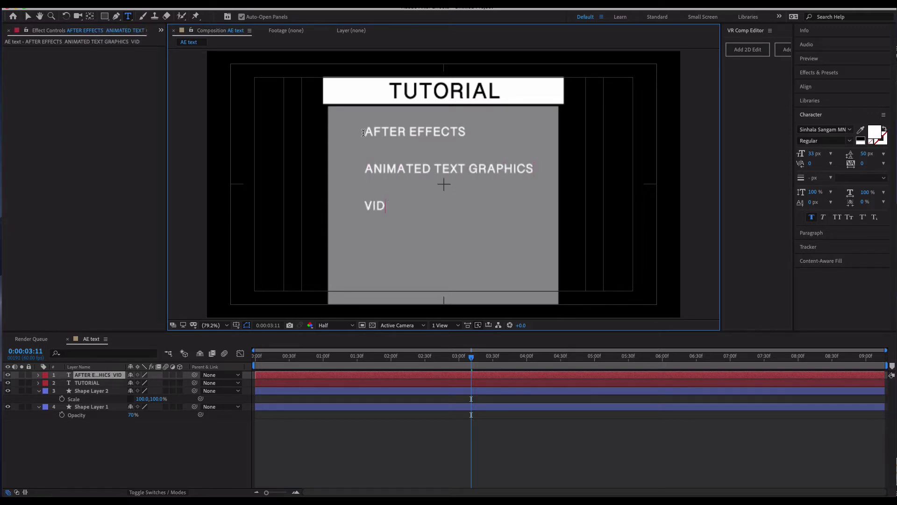
{"action": "key", "text": "BackSpace"}
{"action": "key", "text": "BackSpace"}
{"action": "type", "text": "EO OVERLAY ANIMATION"}
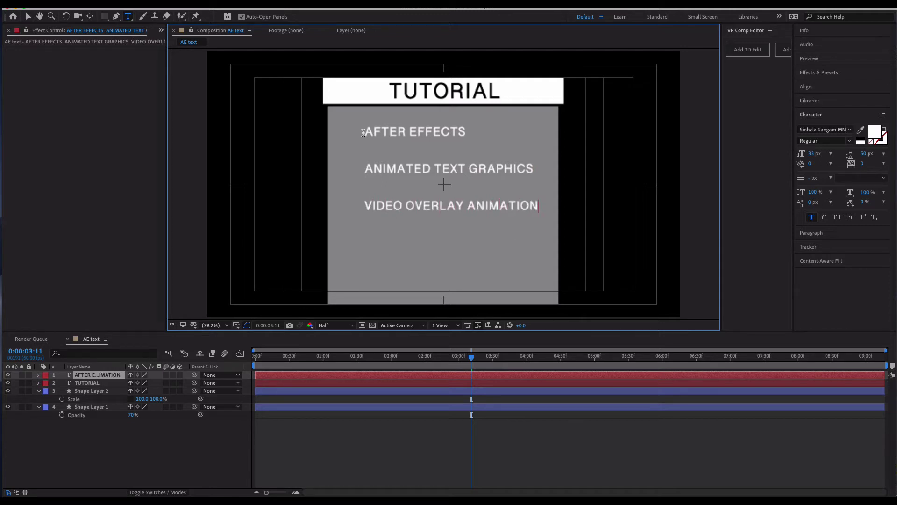
{"action": "left_click", "coordinate": [130, 471]}
Step: Delete the two lines below AFTER EFFECTS from the white text layer
{"action": "left_click", "coordinate": [89, 383]}
{"action": "left_click", "coordinate": [90, 377]}
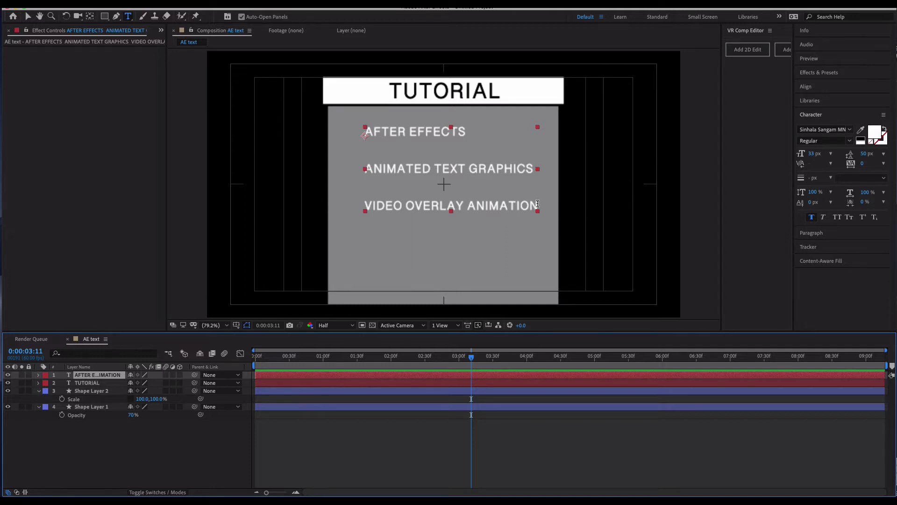
{"action": "left_click_drag", "start_coordinate": [537, 204], "coordinate": [326, 164]}
{"action": "key", "text": "BackSpace"}
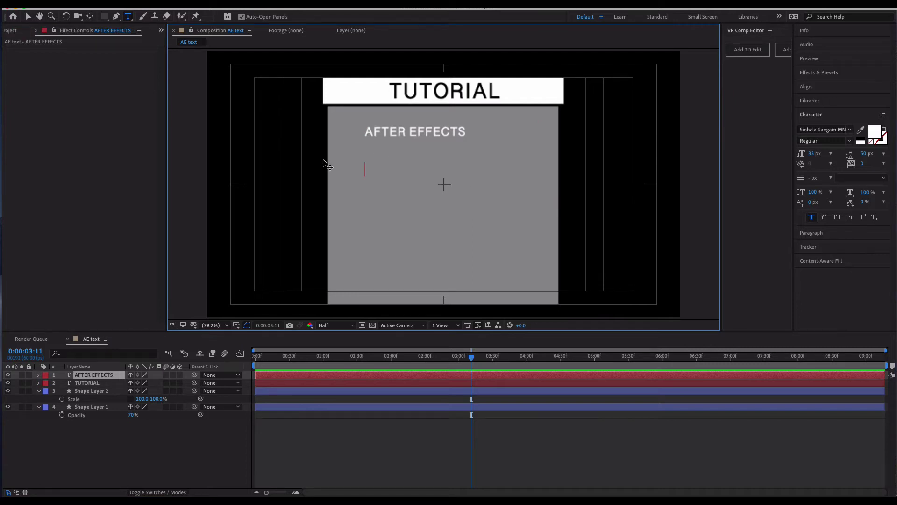
{"action": "key", "text": "BackSpace"}
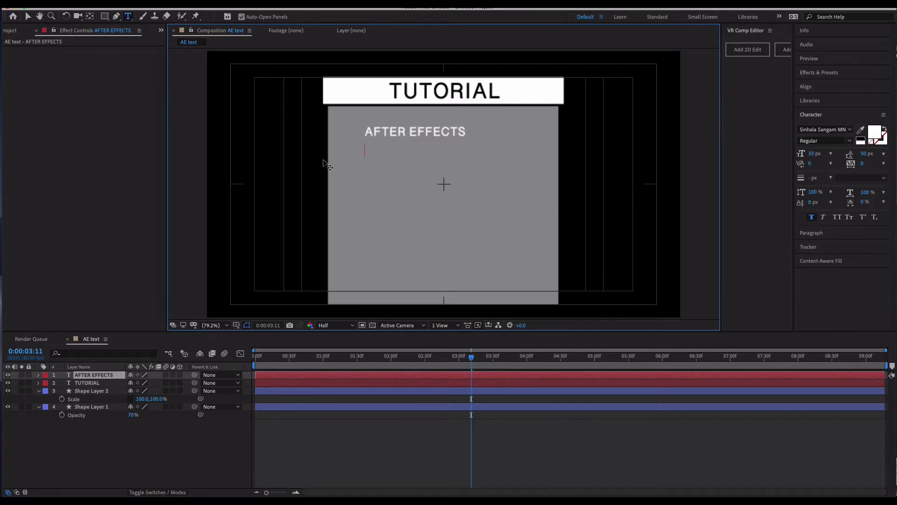
Step: Duplicate the AFTER EFFECTS text layer twice and move the topmost copy straight down below the original line
{"action": "left_click", "coordinate": [71, 378]}
{"action": "key", "text": "ctrl+d"}
{"action": "key", "text": "ctrl+d"}
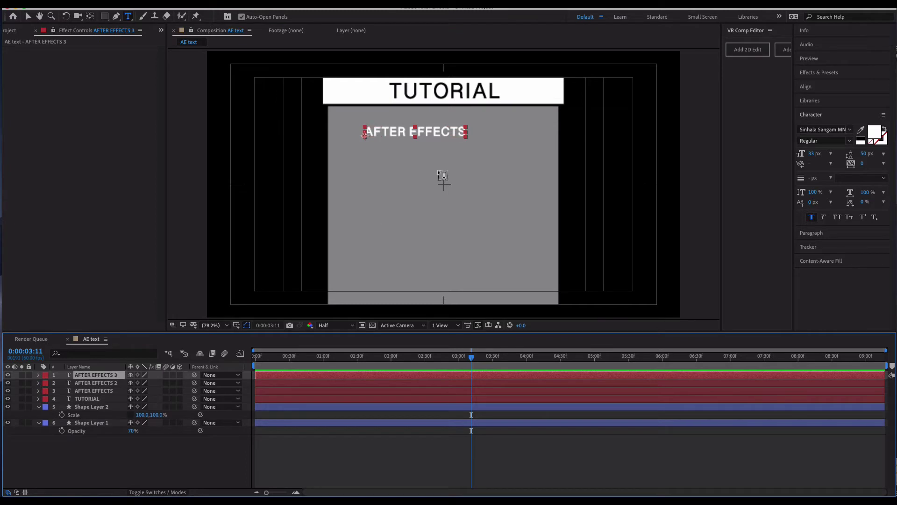
{"action": "left_click", "coordinate": [28, 17]}
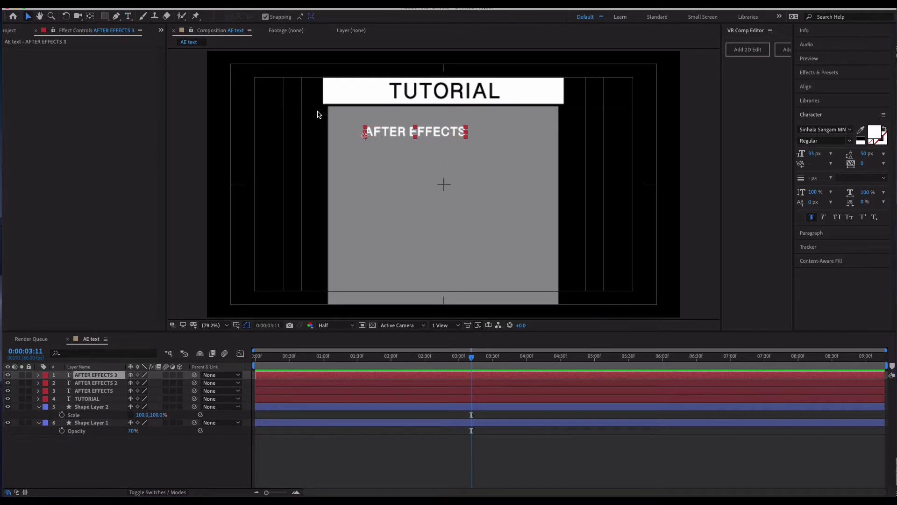
{"action": "left_click", "coordinate": [377, 135]}
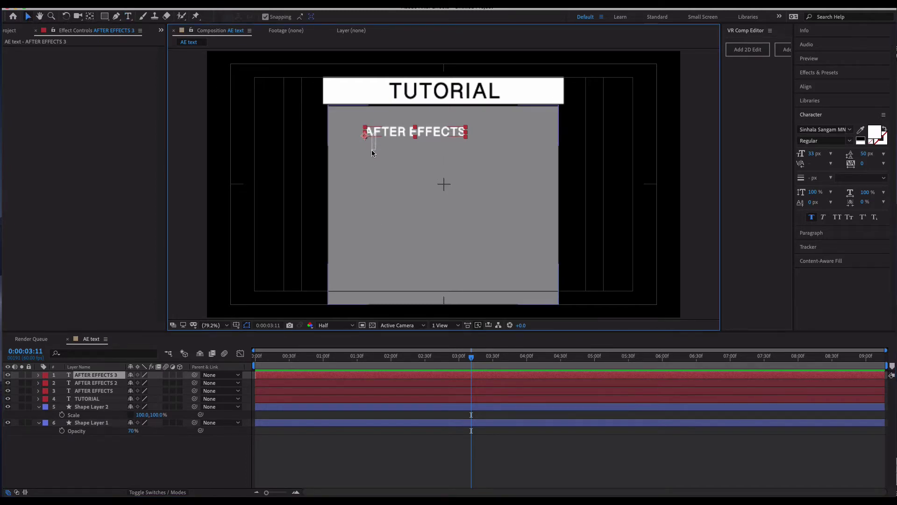
{"action": "left_click_drag", "start_coordinate": [376, 136], "coordinate": [374, 163]}
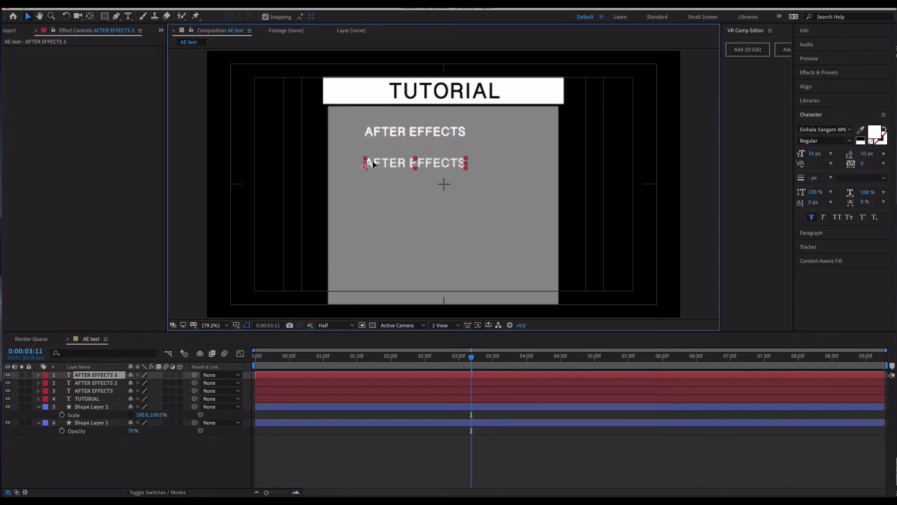
Step: Move the other AFTER EFFECTS copy straight down to form a third evenly spaced line
{"action": "left_click", "coordinate": [379, 134]}
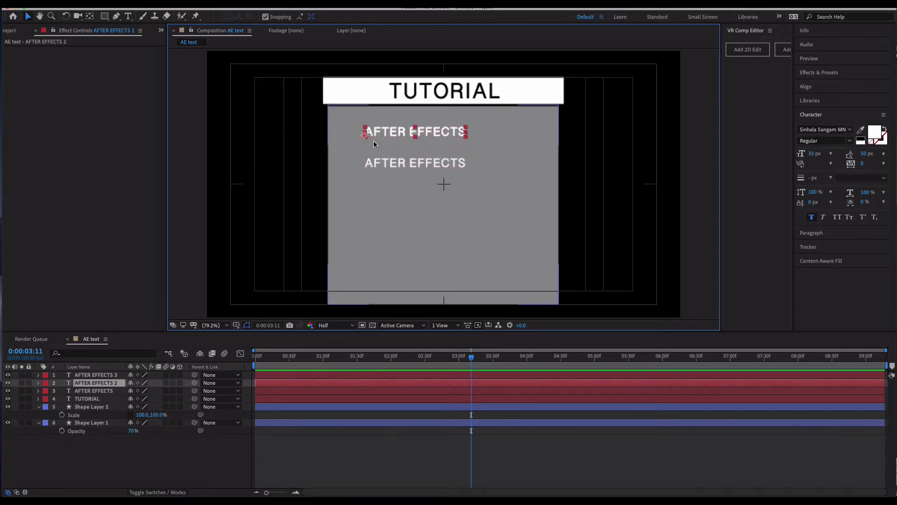
{"action": "left_click_drag", "start_coordinate": [373, 141], "coordinate": [372, 195]}
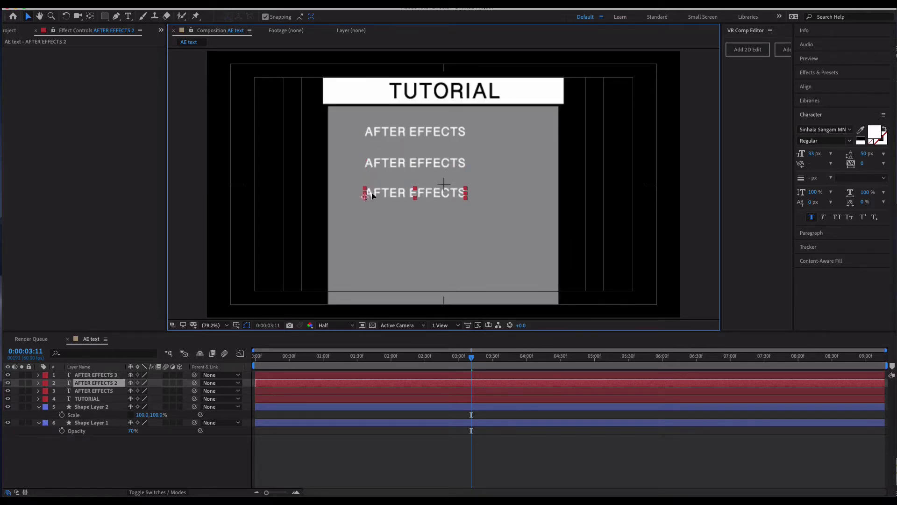
{"action": "left_click", "coordinate": [209, 457]}
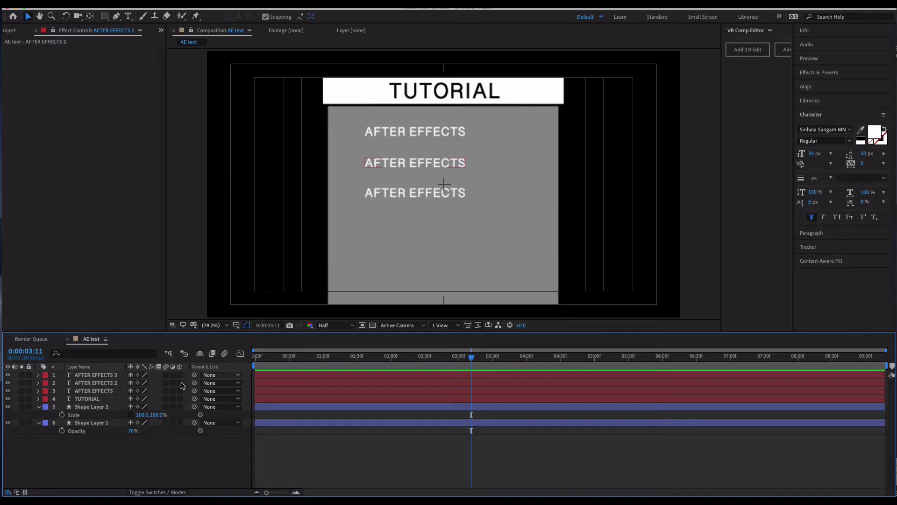
Step: Reduce the grey rectangle's vertical scale to 53%, keeping its width at 100%, so it ends just below the third line
{"action": "left_click", "coordinate": [100, 423]}
{"action": "key", "text": "s"}
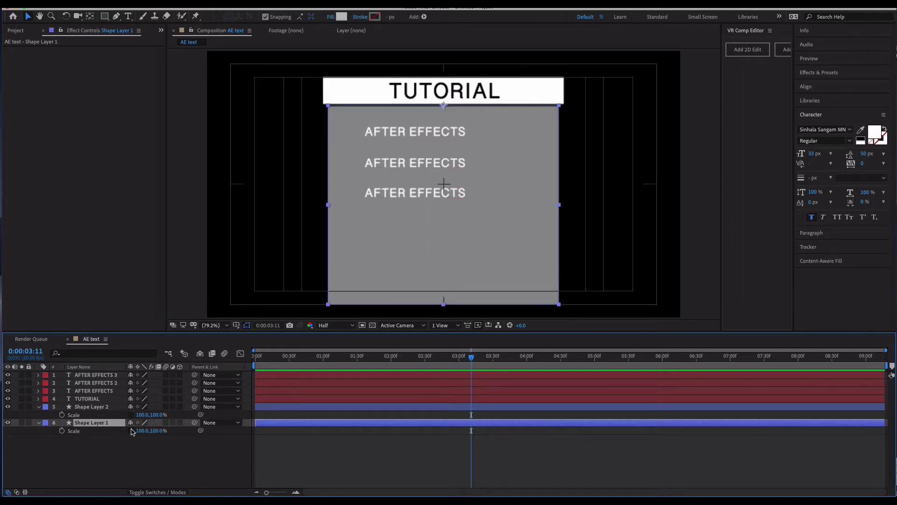
{"action": "left_click_drag", "start_coordinate": [157, 430], "coordinate": [134, 433]}
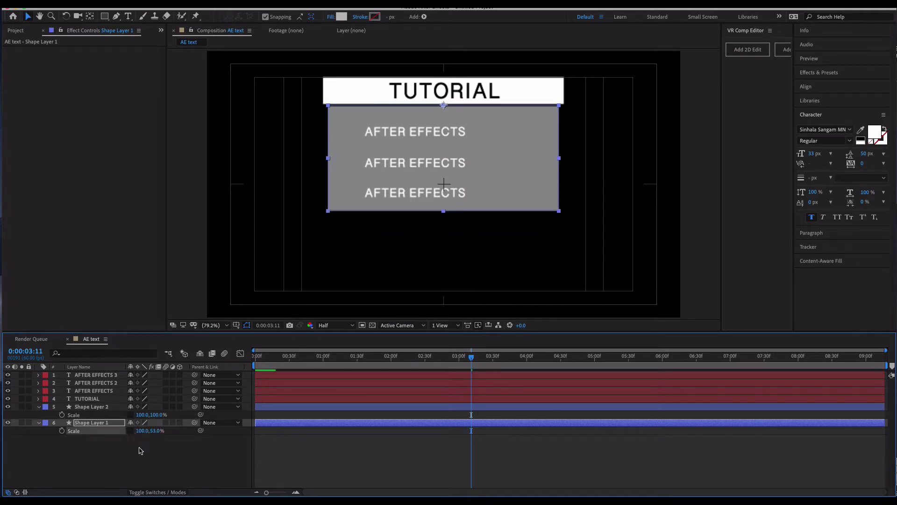
{"action": "left_click", "coordinate": [140, 449]}
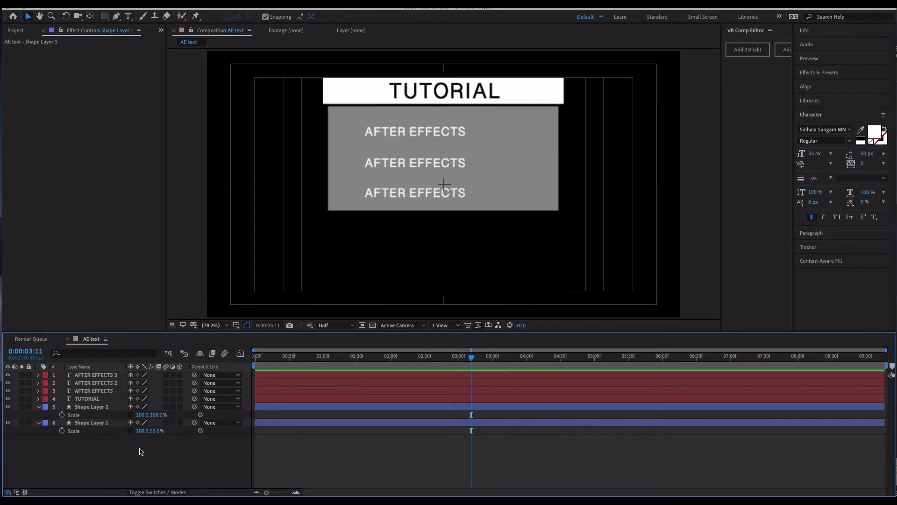
Step: Switch to the web browser and search Google Images for "arrow icon", narrowed to transparent backgrounds
{"action": "left_click", "coordinate": [104, 18]}
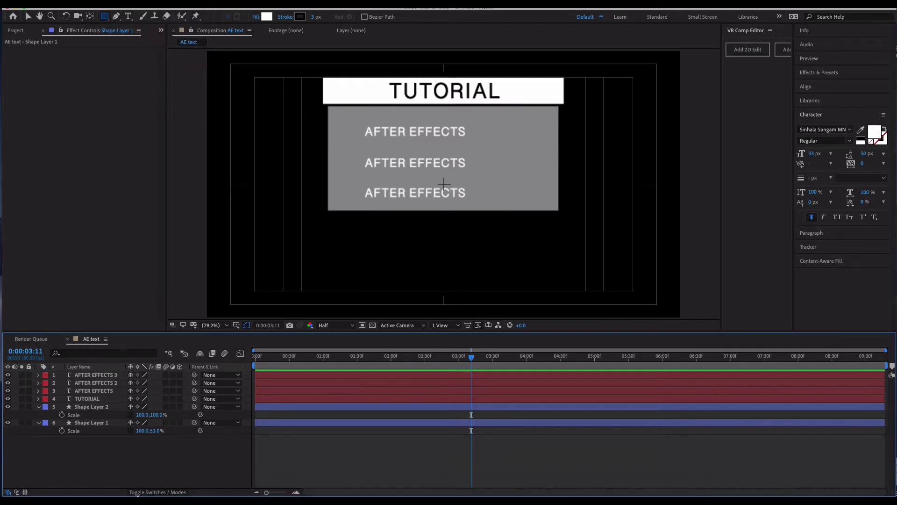
{"action": "key", "text": "super+Tab"}
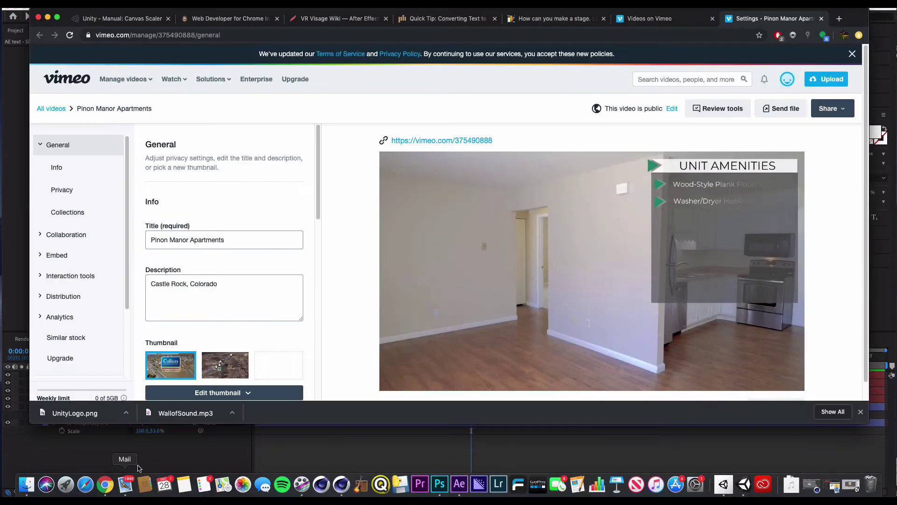
{"action": "left_click", "coordinate": [839, 19]}
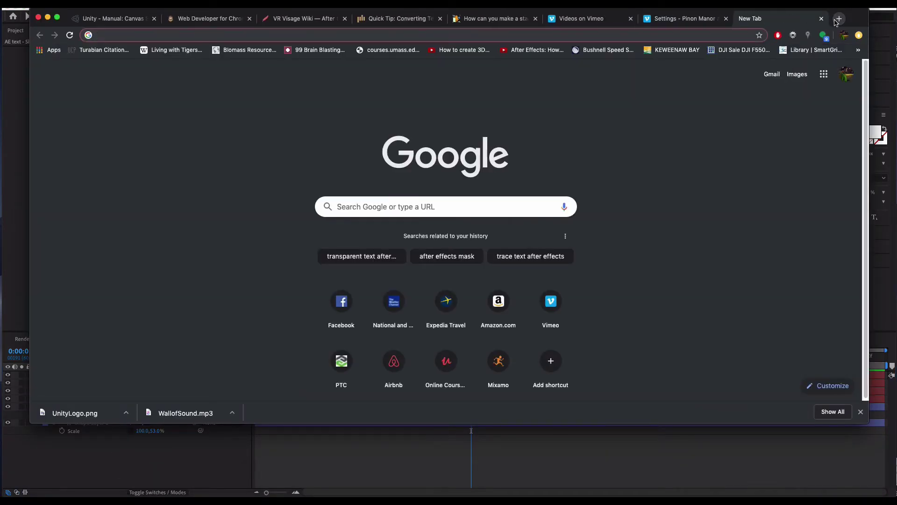
{"action": "type", "text": "arrow icon"}
{"action": "key", "text": "Return"}
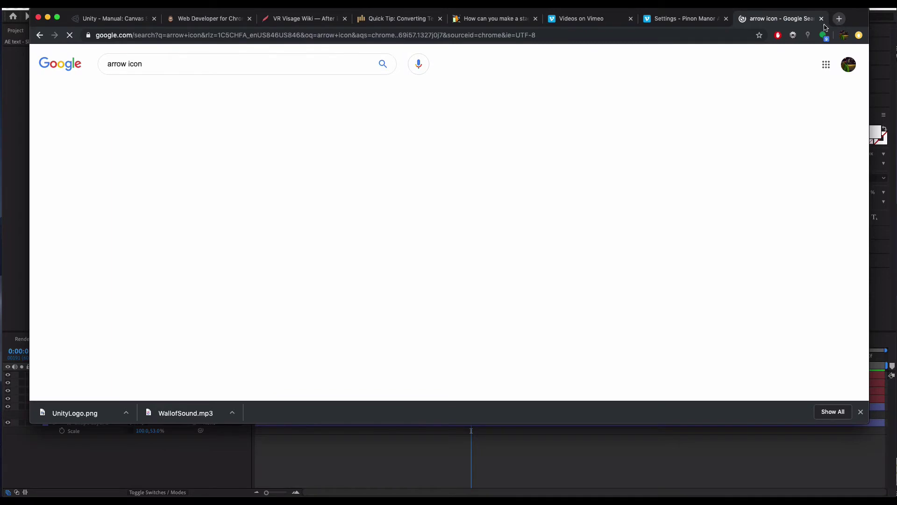
{"action": "left_click", "coordinate": [159, 91]}
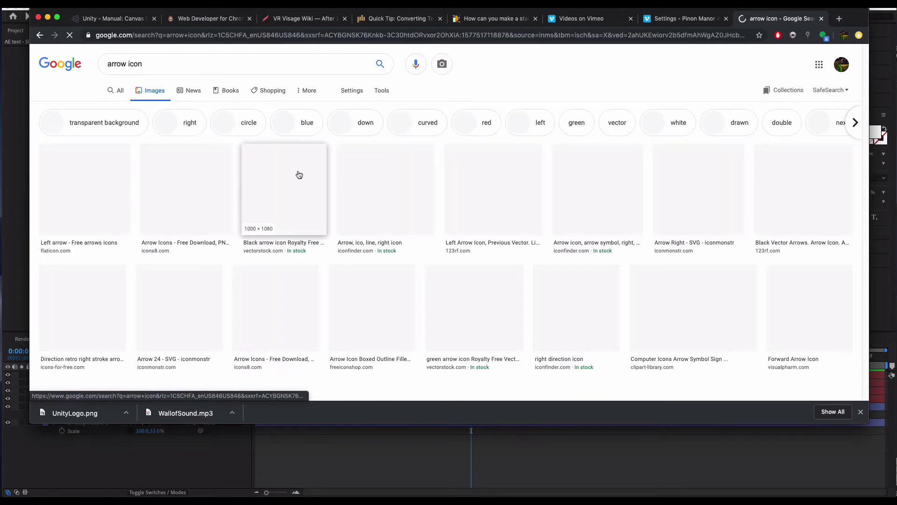
{"action": "left_click", "coordinate": [104, 122]}
Step: Save the solid dark right-arrow image as Right-Arrow-PNG-Clipart and add it as the top layer of the AE text composition in After Effects
{"action": "left_click", "coordinate": [225, 207]}
{"action": "right_click", "coordinate": [772, 165]}
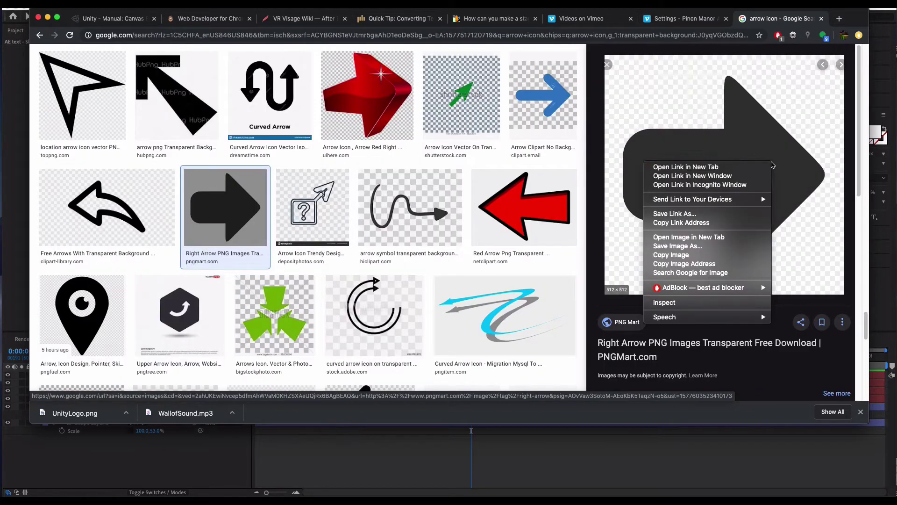
{"action": "left_click", "coordinate": [677, 245]}
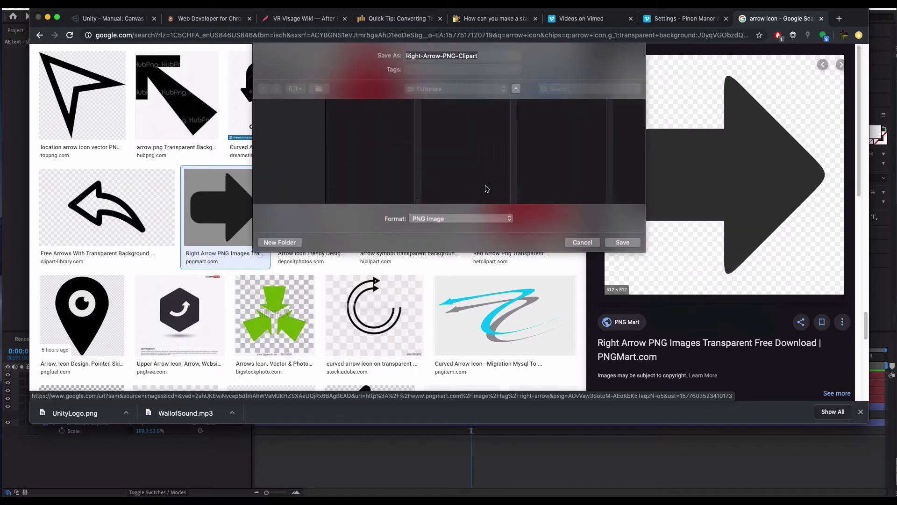
{"action": "key", "text": "Return"}
{"action": "left_click_drag", "start_coordinate": [84, 413], "coordinate": [86, 465]}
{"action": "left_click", "coordinate": [38, 375]}
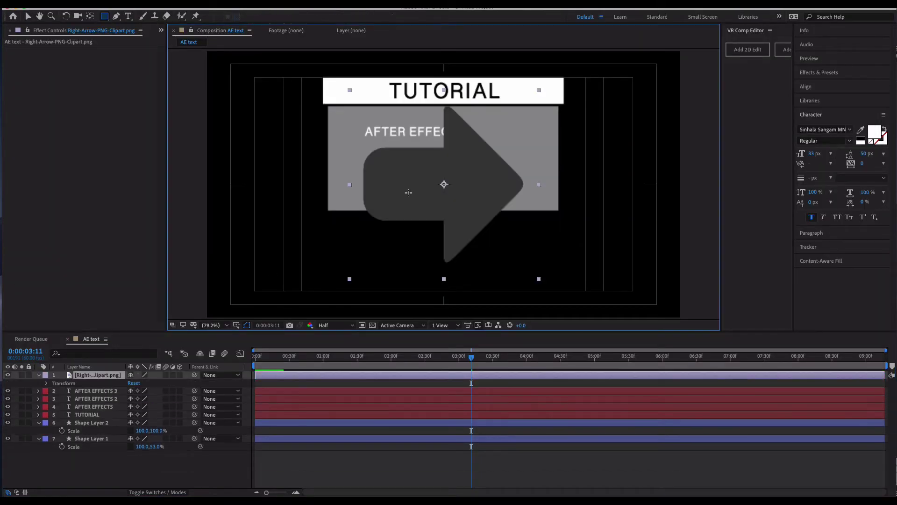
Step: Scale the arrow image to 22% and place it over the left end of the white TUTORIAL bar
{"action": "left_click", "coordinate": [98, 376]}
{"action": "key", "text": "s"}
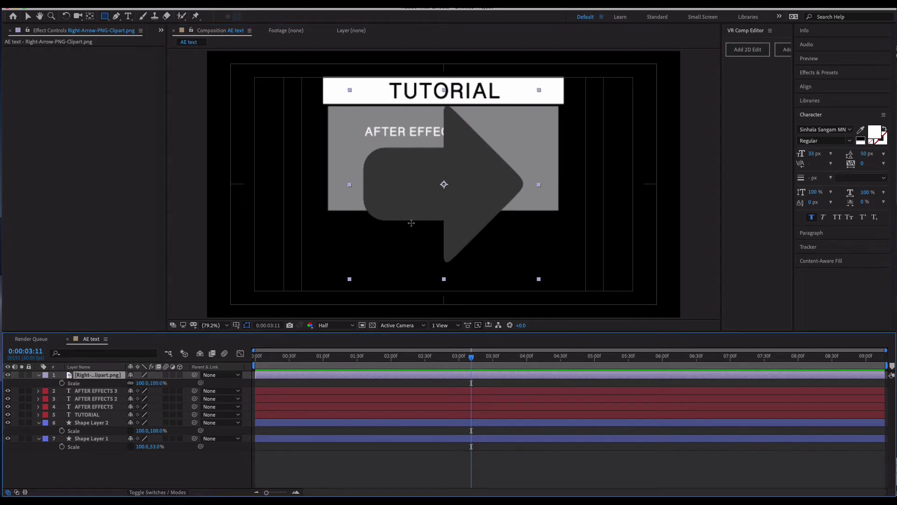
{"action": "left_click_drag", "start_coordinate": [142, 383], "coordinate": [111, 386]}
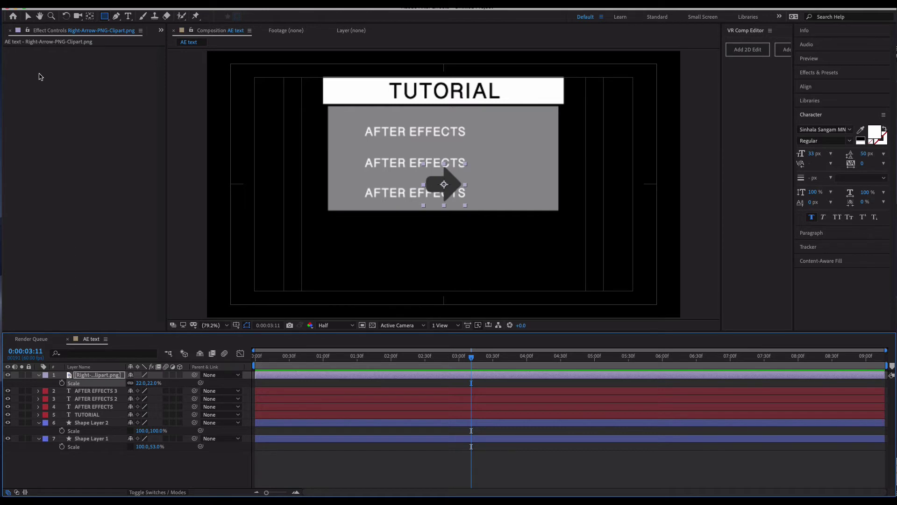
{"action": "left_click", "coordinate": [28, 18]}
{"action": "left_click_drag", "start_coordinate": [431, 164], "coordinate": [322, 89]}
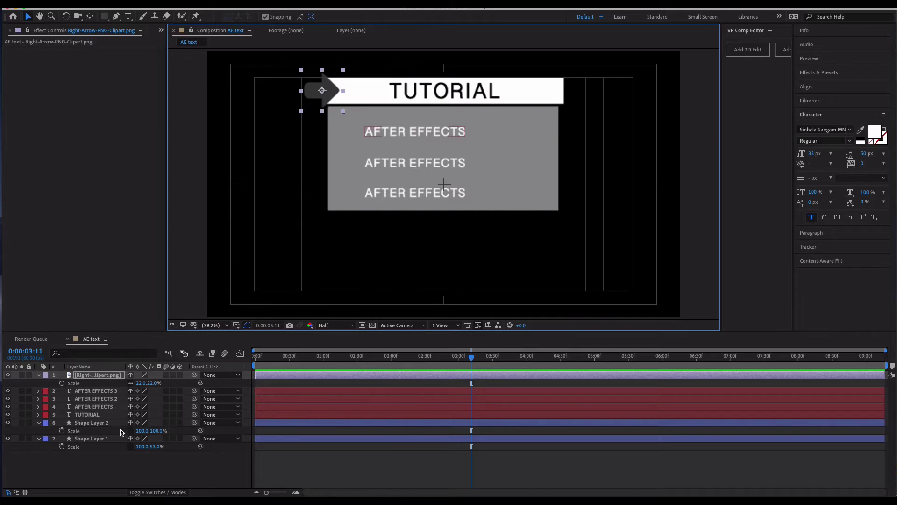
Step: Duplicate the arrow layer and nudge the copy slightly to the right of the original
{"action": "left_click", "coordinate": [92, 376]}
{"action": "key", "text": "ctrl+d"}
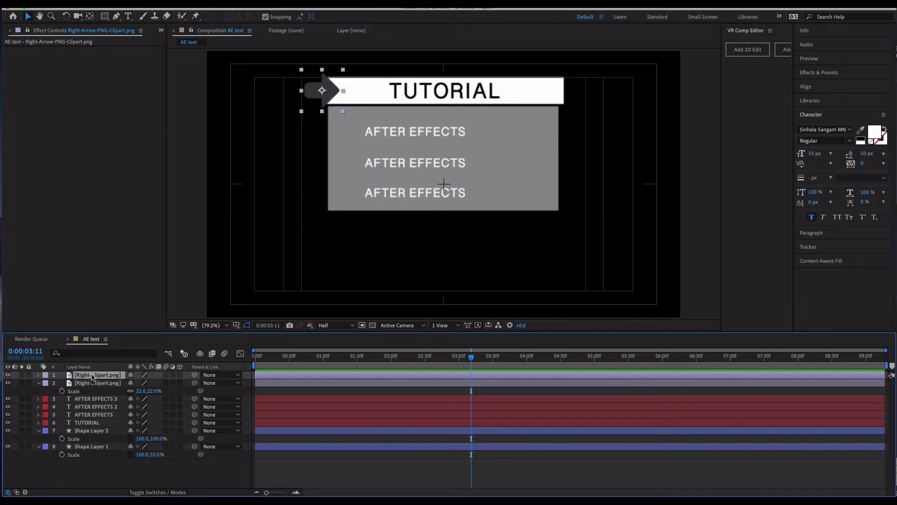
{"action": "key", "text": "Right"}
{"action": "key", "text": "Right"}
{"action": "key", "text": "Right"}
{"action": "key", "text": "Right"}
{"action": "key", "text": "Right"}
{"action": "key", "text": "Right"}
{"action": "key", "text": "Right"}
{"action": "key", "text": "Right"}
{"action": "key", "text": "Right"}
{"action": "key", "text": "Right"}
{"action": "key", "text": "Right"}
{"action": "key", "text": "Right"}
{"action": "key", "text": "Right"}
{"action": "key", "text": "Right"}
{"action": "key", "text": "Right"}
{"action": "key", "text": "Right"}
{"action": "key", "text": "Right"}
{"action": "key", "text": "Right"}
{"action": "key", "text": "Right"}
{"action": "key", "text": "Right"}
{"action": "key", "text": "Right"}
{"action": "key", "text": "Right"}
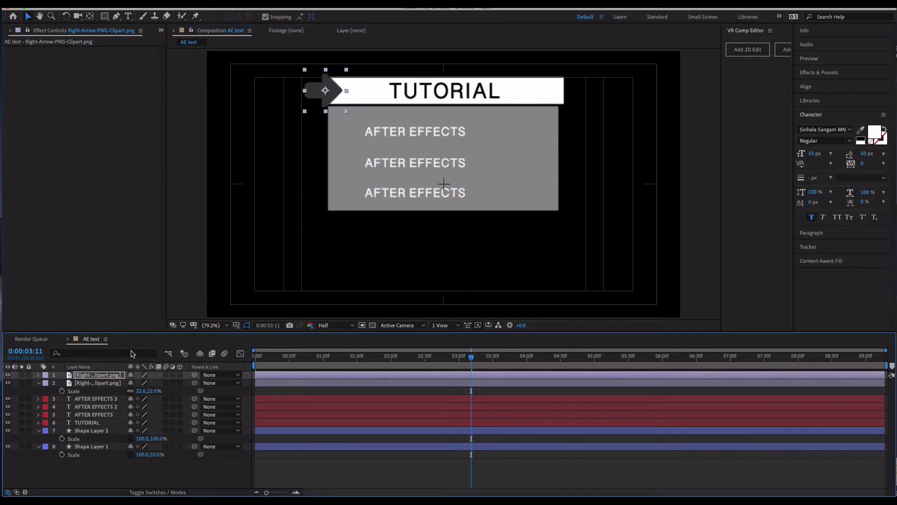
{"action": "key", "text": "Right"}
{"action": "key", "text": "Right"}
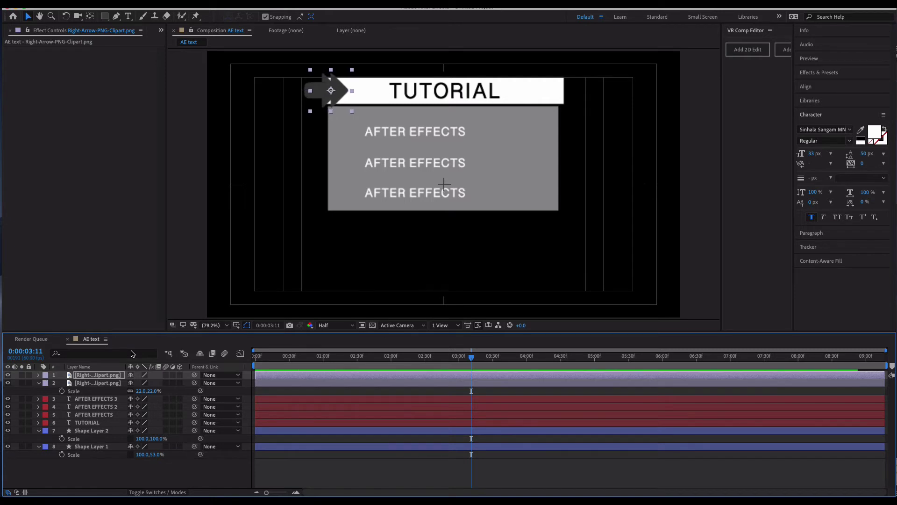
Step: Find the Fill effect and apply it to the shifted arrow copy
{"action": "left_click", "coordinate": [86, 375]}
{"action": "left_click", "coordinate": [90, 385]}
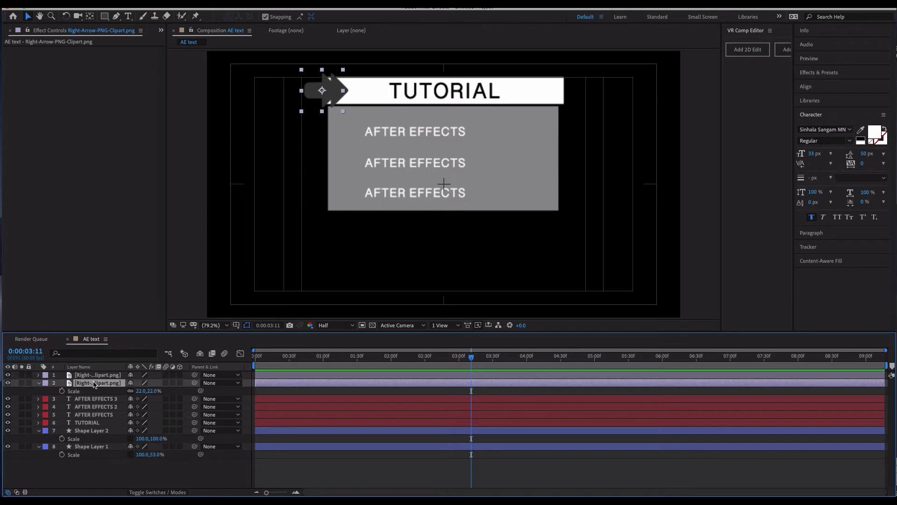
{"action": "left_click", "coordinate": [814, 72]}
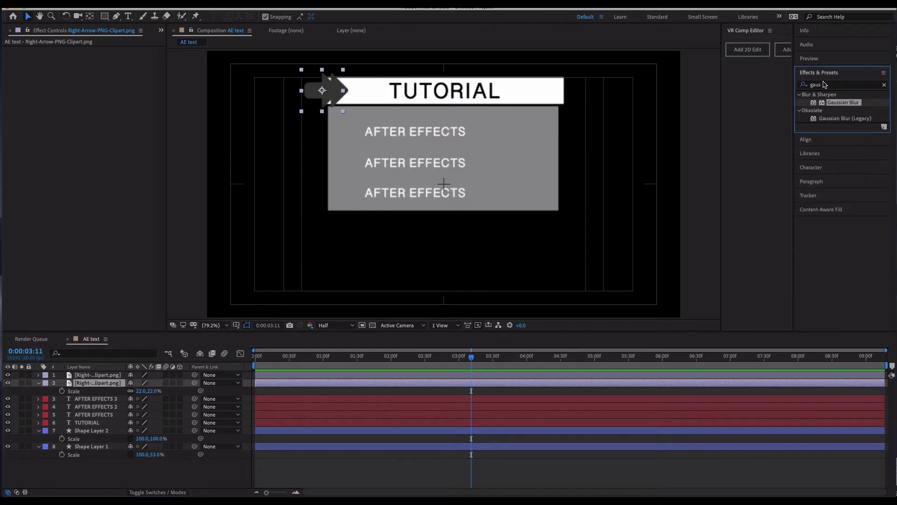
{"action": "left_click", "coordinate": [827, 86]}
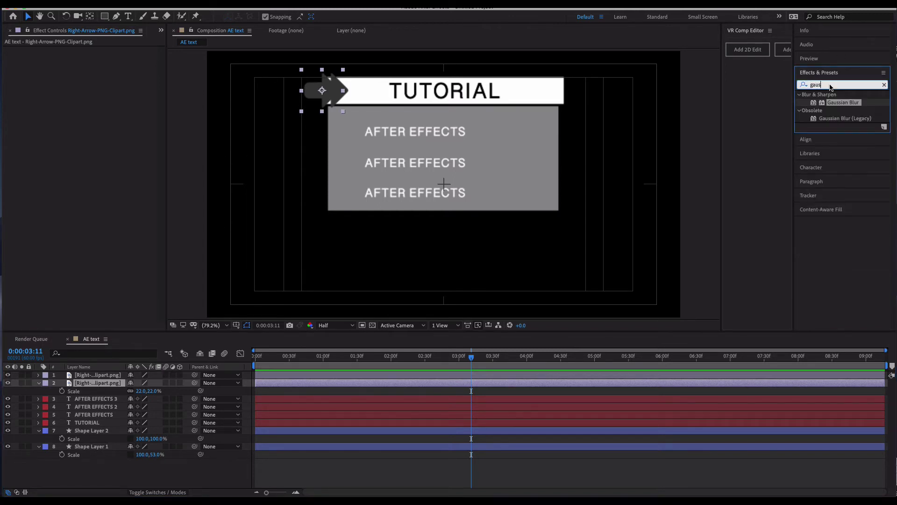
{"action": "type", "text": "fill"}
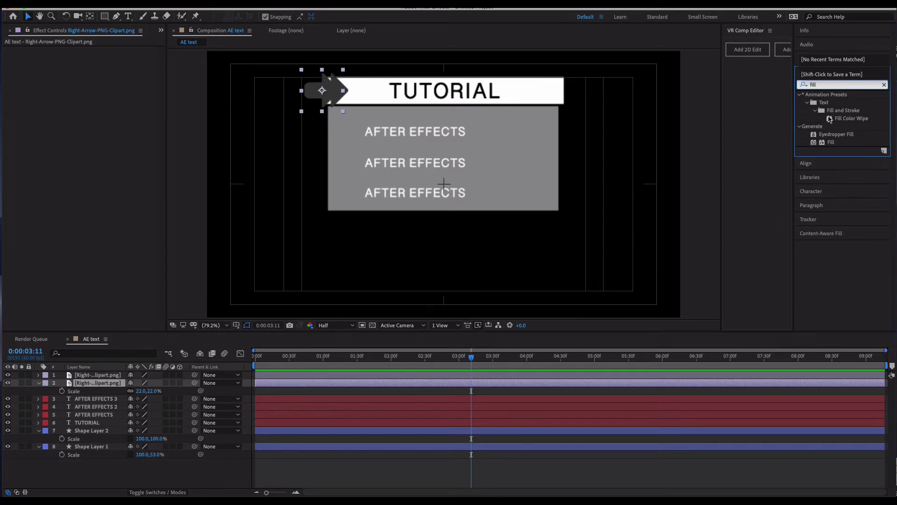
{"action": "left_click_drag", "start_coordinate": [830, 142], "coordinate": [344, 93]}
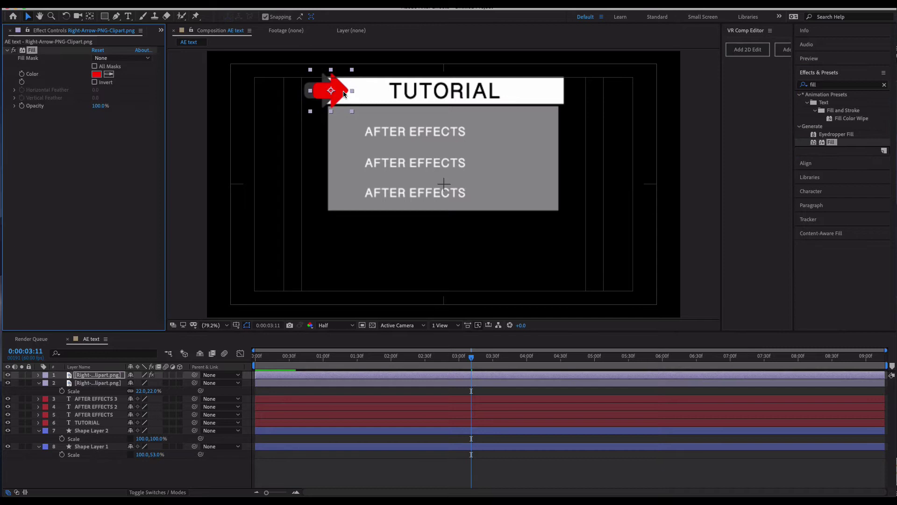
Step: Set the arrow copy's fill color to light green 7DF97F and place its layer beneath the dark arrow
{"action": "left_click", "coordinate": [96, 75]}
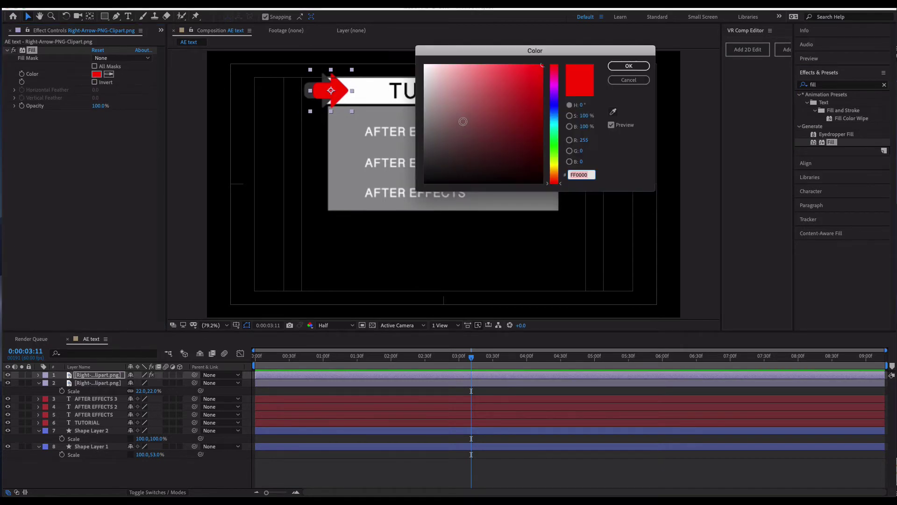
{"action": "left_click", "coordinate": [556, 144]}
{"action": "left_click_drag", "start_coordinate": [440, 97], "coordinate": [483, 66]}
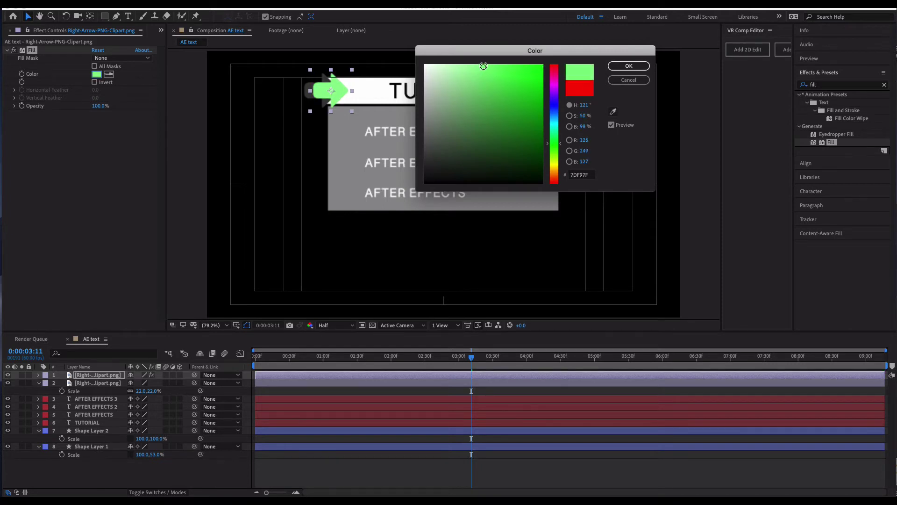
{"action": "left_click", "coordinate": [628, 66]}
{"action": "left_click_drag", "start_coordinate": [96, 375], "coordinate": [86, 392]}
{"action": "left_click", "coordinate": [125, 475]}
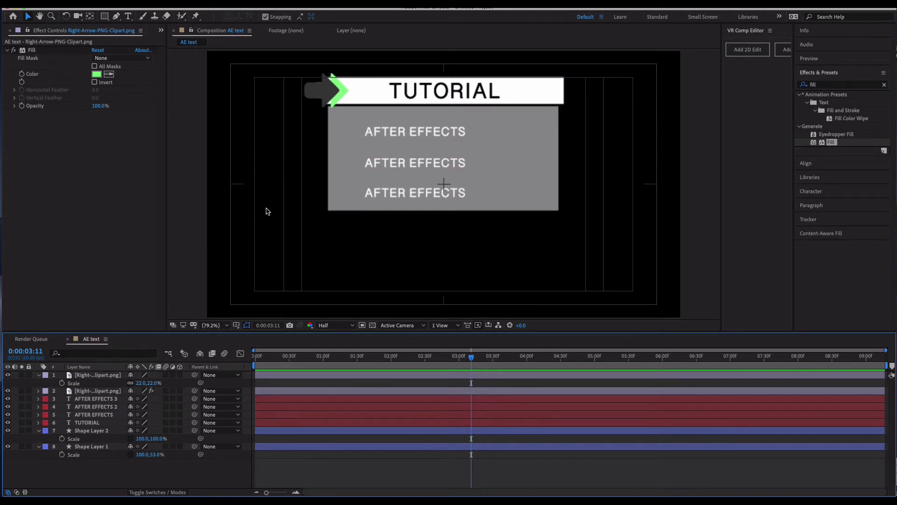
Step: Nudge both arrow layers together to the left so the green tip just overlaps the start of the TUTORIAL bar
{"action": "left_click", "coordinate": [113, 375]}
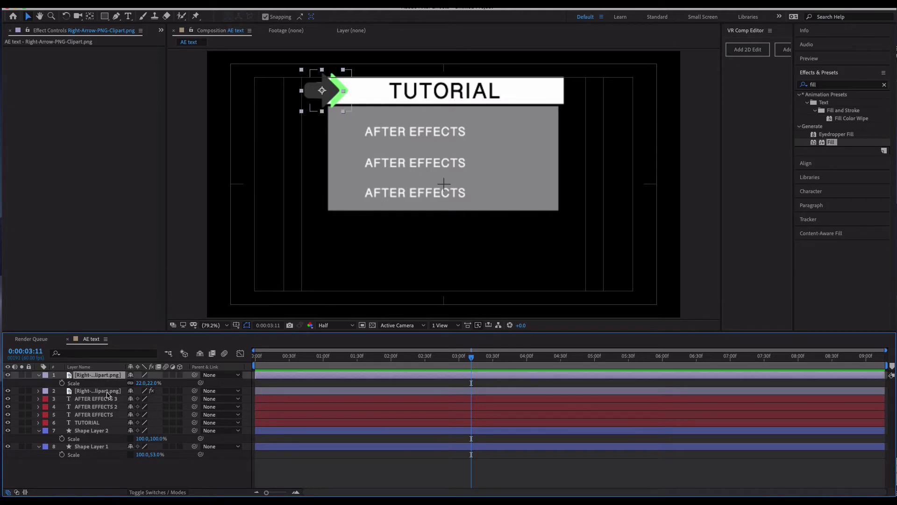
{"action": "left_click", "coordinate": [107, 393], "text": "shift"}
{"action": "key", "text": "shift+Left"}
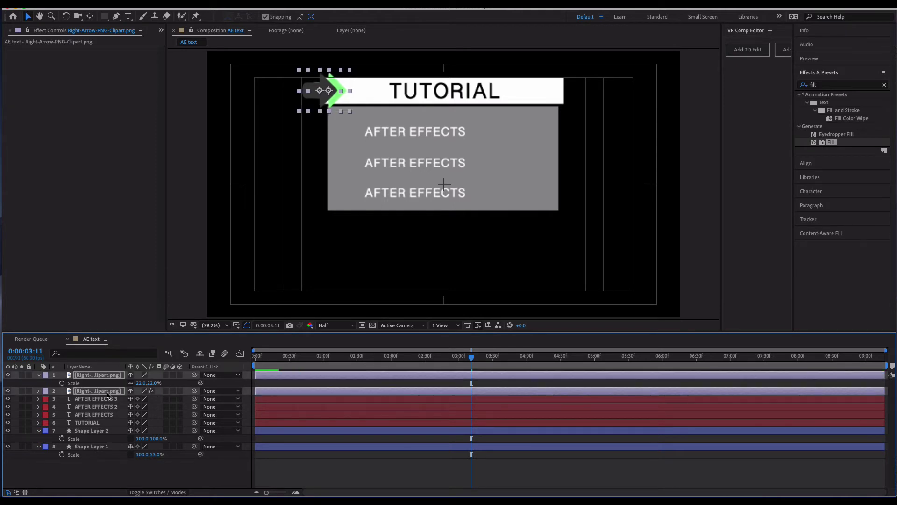
{"action": "key", "text": "Left"}
{"action": "key", "text": "Left"}
{"action": "key", "text": "Left"}
{"action": "key", "text": "Left"}
{"action": "key", "text": "Left"}
{"action": "key", "text": "Left"}
{"action": "key", "text": "Left"}
{"action": "key", "text": "Left"}
{"action": "key", "text": "Left"}
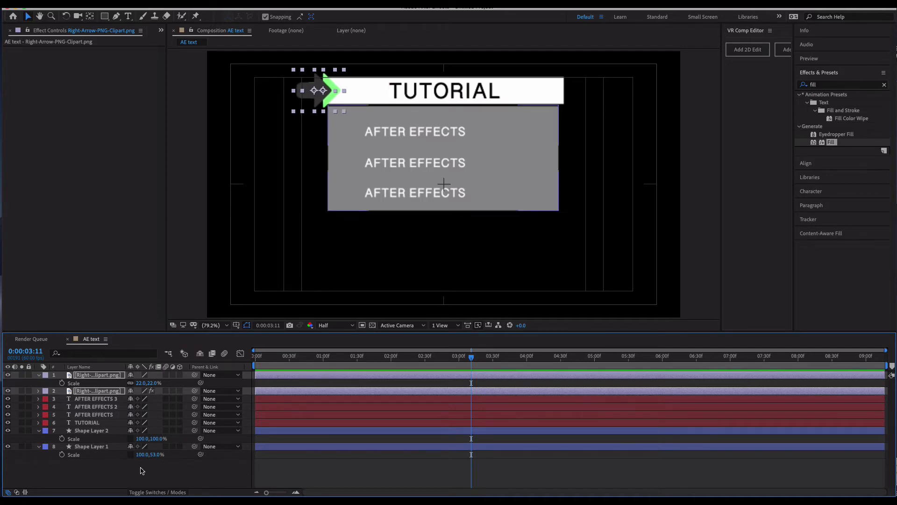
{"action": "left_click", "coordinate": [154, 478]}
Step: Pre-compose the two arrow layers into a new composition named arrows, moving all attributes into it
{"action": "left_click", "coordinate": [106, 390]}
{"action": "left_click", "coordinate": [103, 375], "text": "shift"}
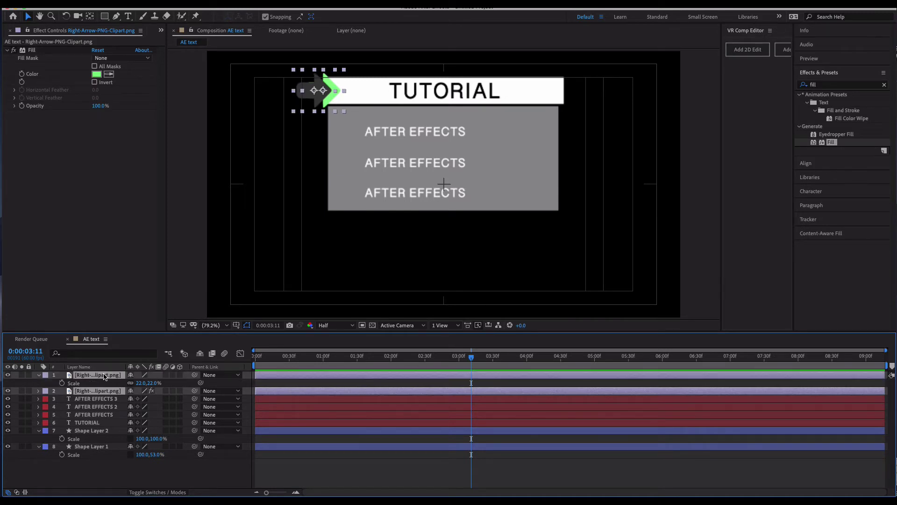
{"action": "right_click", "coordinate": [104, 376]}
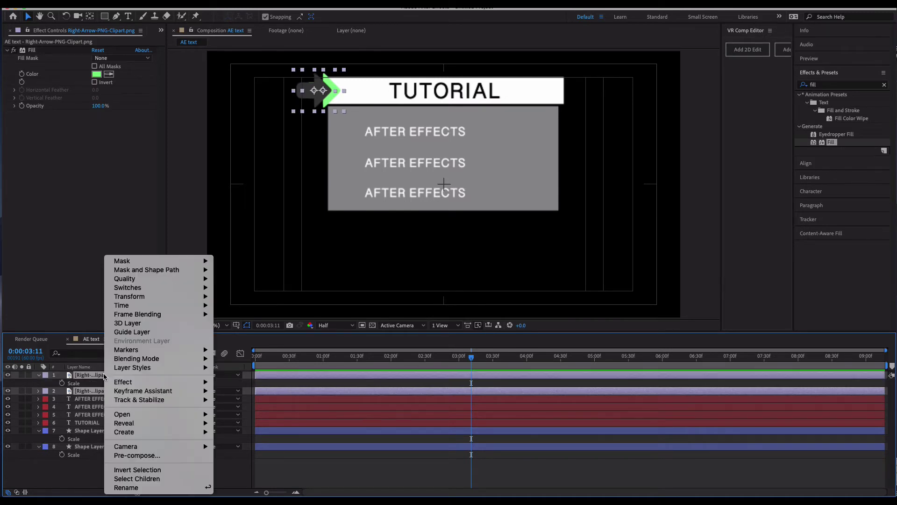
{"action": "left_click", "coordinate": [123, 456]}
{"action": "type", "text": "arrows"}
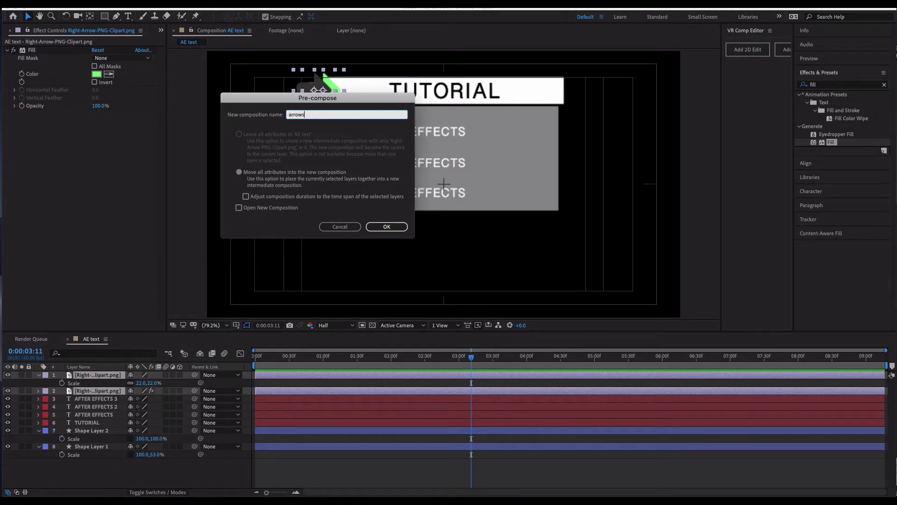
{"action": "key", "text": "Return"}
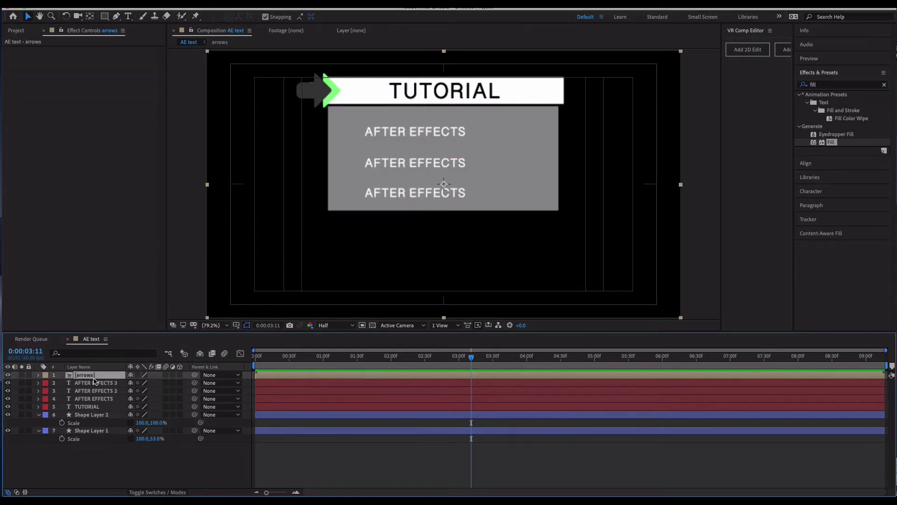
Step: Duplicate the arrows layer three times and place one copy in front of each AFTER EFFECTS line
{"action": "key", "text": "ctrl+d"}
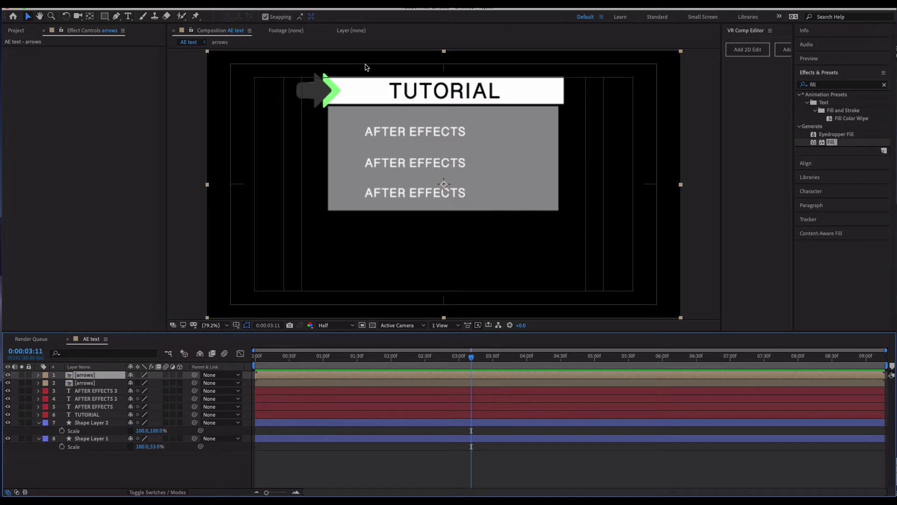
{"action": "left_click_drag", "start_coordinate": [311, 91], "coordinate": [333, 134]}
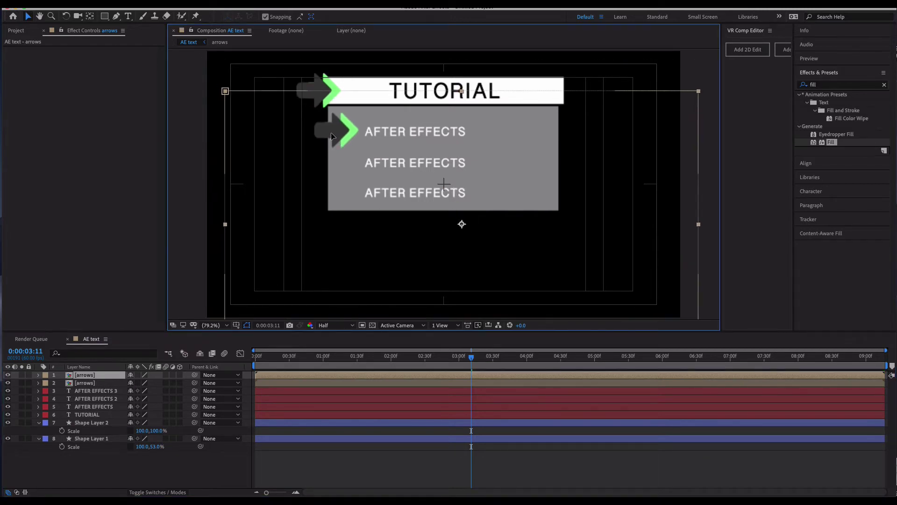
{"action": "key", "text": "ctrl+d"}
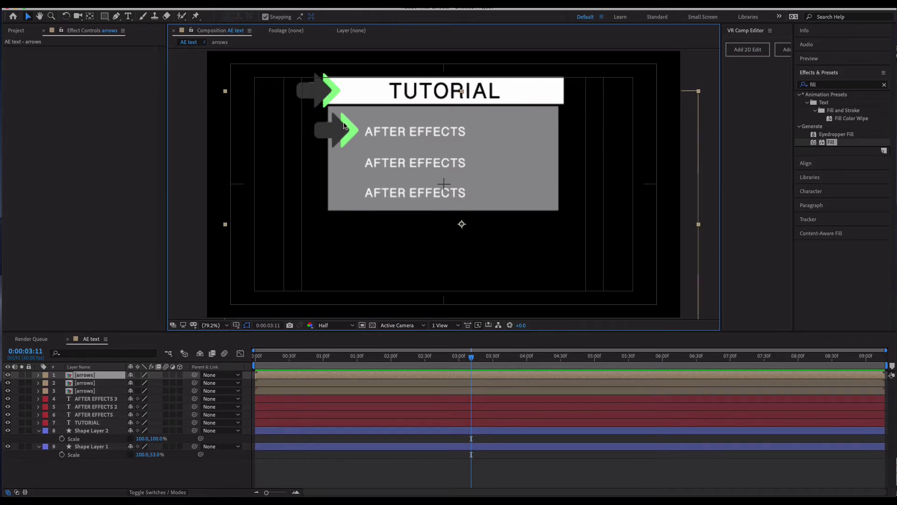
{"action": "left_click_drag", "start_coordinate": [340, 135], "coordinate": [333, 197]}
{"action": "key", "text": "ctrl+d"}
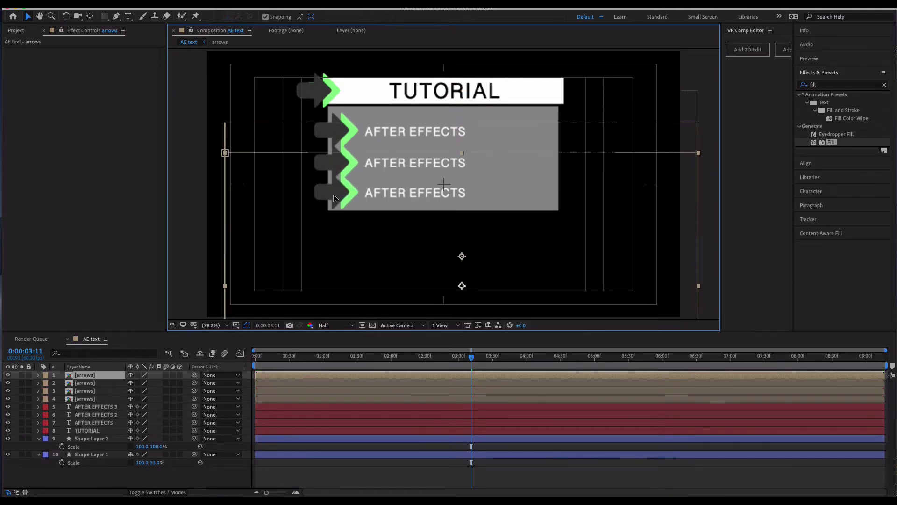
Step: Scale the three list arrow copies to 66% and move them to the grey box's left edge beside the AFTER EFFECTS lines
{"action": "left_click", "coordinate": [102, 376]}
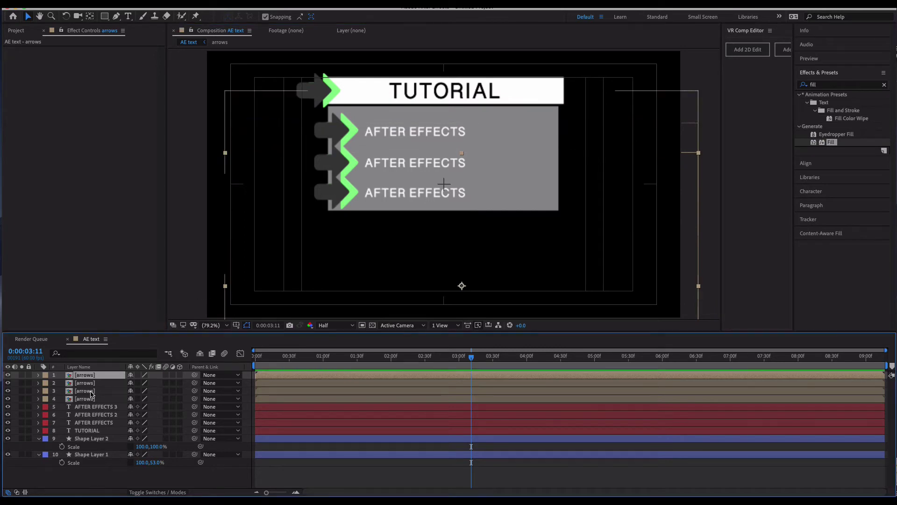
{"action": "left_click", "coordinate": [88, 393], "text": "shift"}
{"action": "key", "text": "s"}
{"action": "left_click_drag", "start_coordinate": [141, 382], "coordinate": [134, 384]}
{"action": "key", "text": "ctrl+z"}
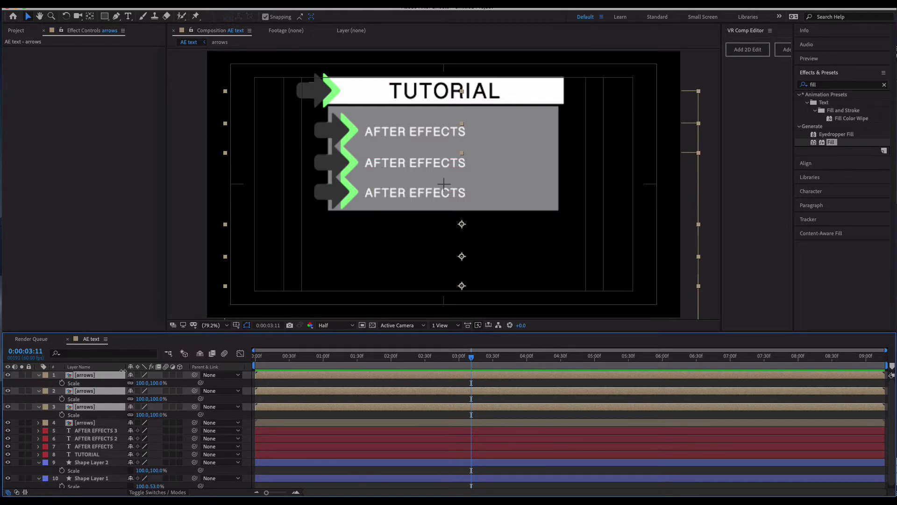
{"action": "left_click", "coordinate": [140, 382]}
{"action": "type", "text": "66"}
{"action": "key", "text": "Return"}
{"action": "left_click_drag", "start_coordinate": [382, 192], "coordinate": [344, 159]}
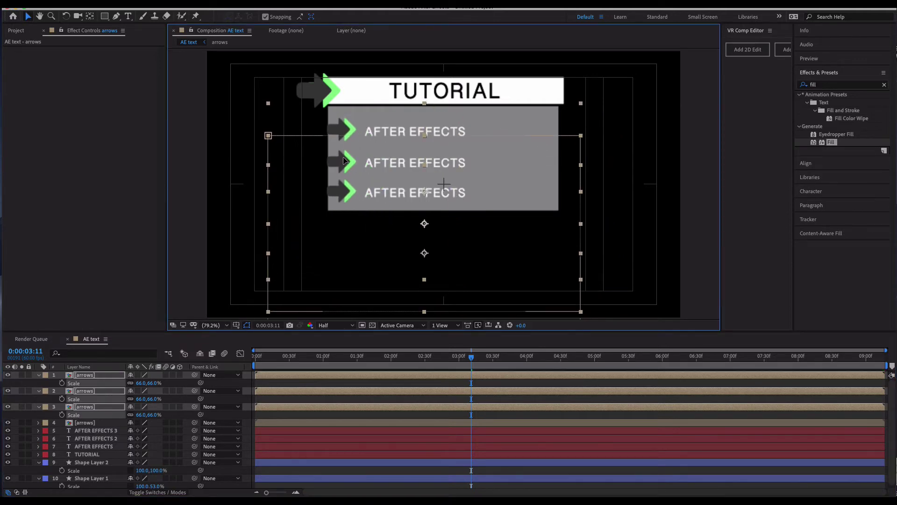
{"action": "left_click", "coordinate": [220, 168]}
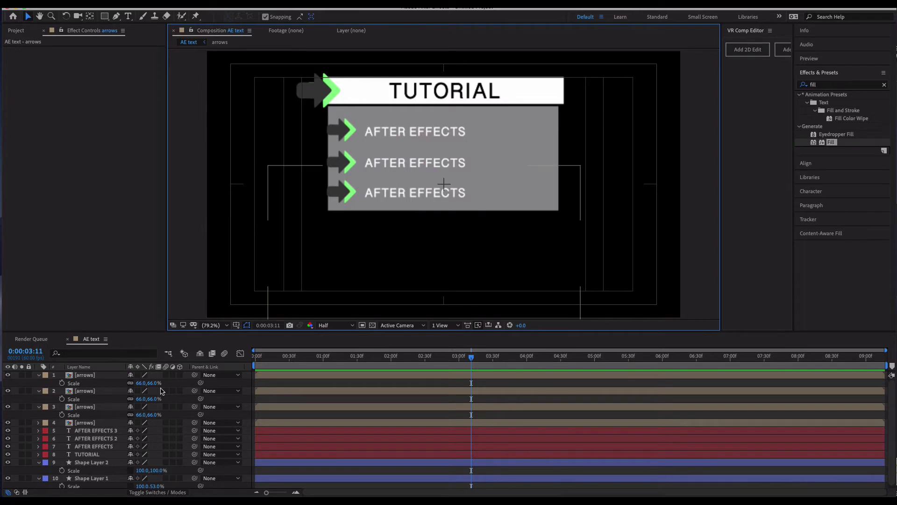
Step: Collapse the expanded Scale properties of the three arrow copies and both shape layers
{"action": "left_click", "coordinate": [39, 375]}
{"action": "left_click", "coordinate": [39, 382]}
{"action": "left_click", "coordinate": [39, 390]}
{"action": "left_click", "coordinate": [39, 438]}
{"action": "left_click", "coordinate": [39, 446]}
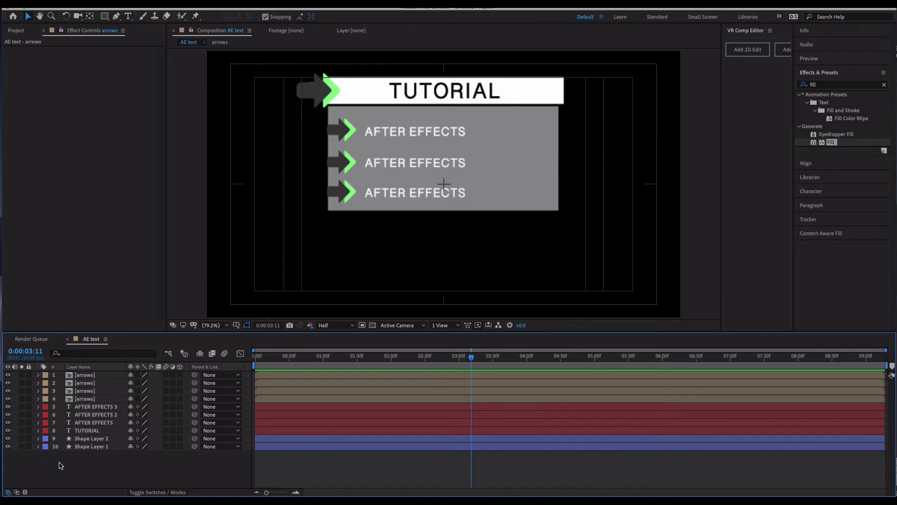
Step: Return to time 0:00:00:00 and open the nested arrows composition of the TUTORIAL header arrow
{"action": "left_click_drag", "start_coordinate": [399, 357], "coordinate": [255, 356]}
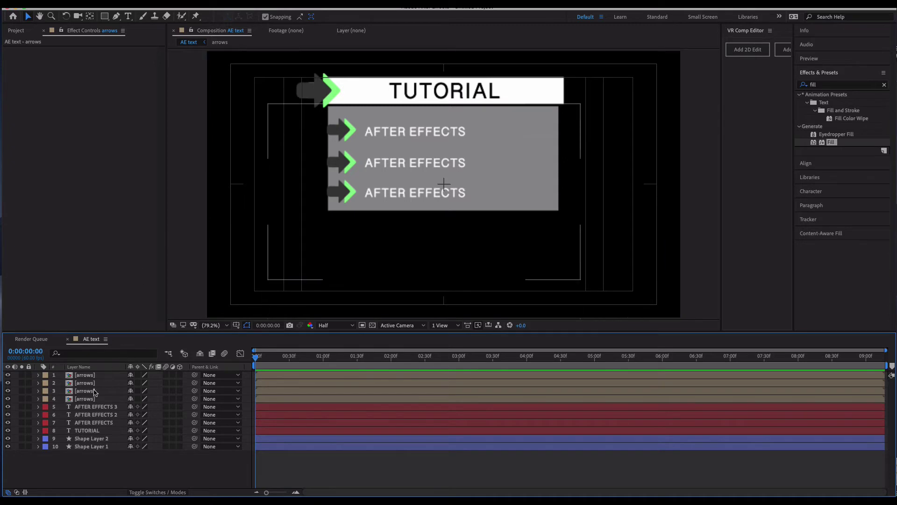
{"action": "left_click", "coordinate": [82, 400]}
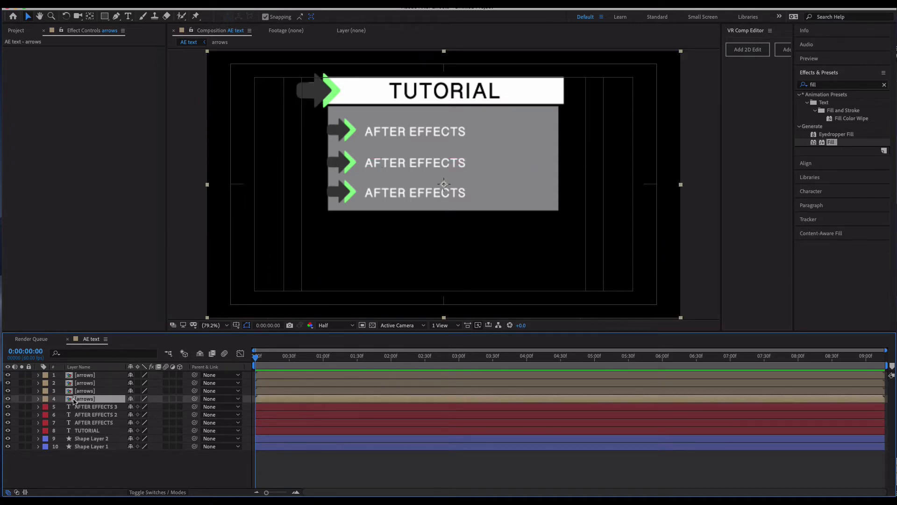
{"action": "double_click", "coordinate": [72, 400]}
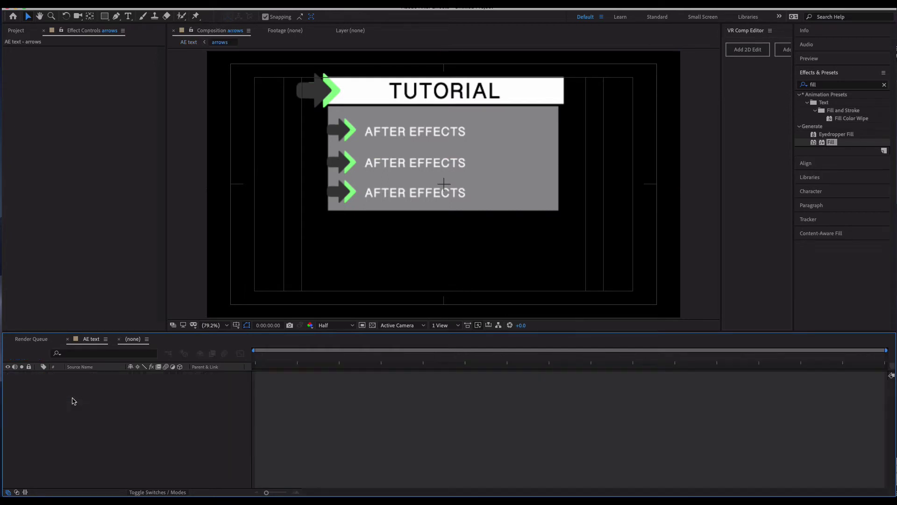
{"action": "mouse_move", "coordinate": [257, 361]}
{"action": "left_mouse_down"}
{"action": "mouse_move", "coordinate": [328, 360]}
{"action": "mouse_move", "coordinate": [256, 360]}
{"action": "left_mouse_up"}
{"action": "left_click", "coordinate": [132, 380]}
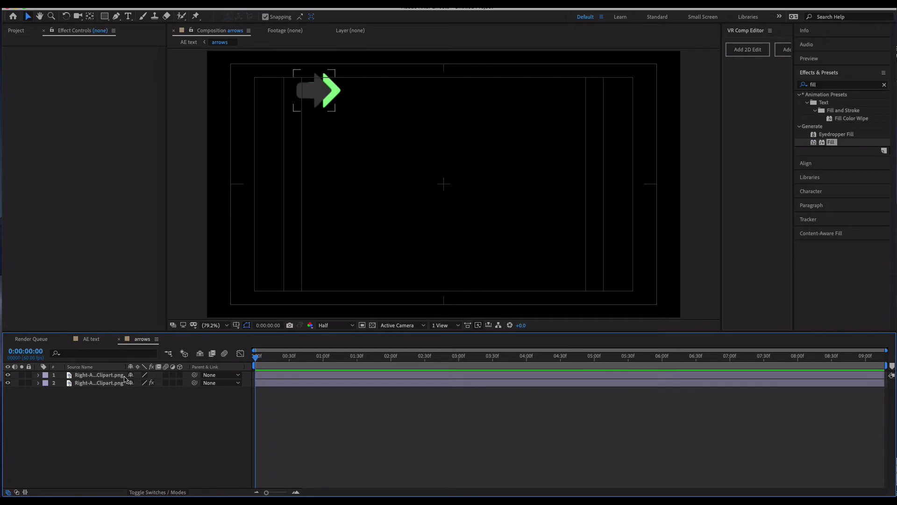
Step: Keyframe the green arrow's position from 256.7,106.6 at 0:00:00:00 to 313.7,106.6 at 0:00:00:27 and preview the slide
{"action": "left_click", "coordinate": [95, 383]}
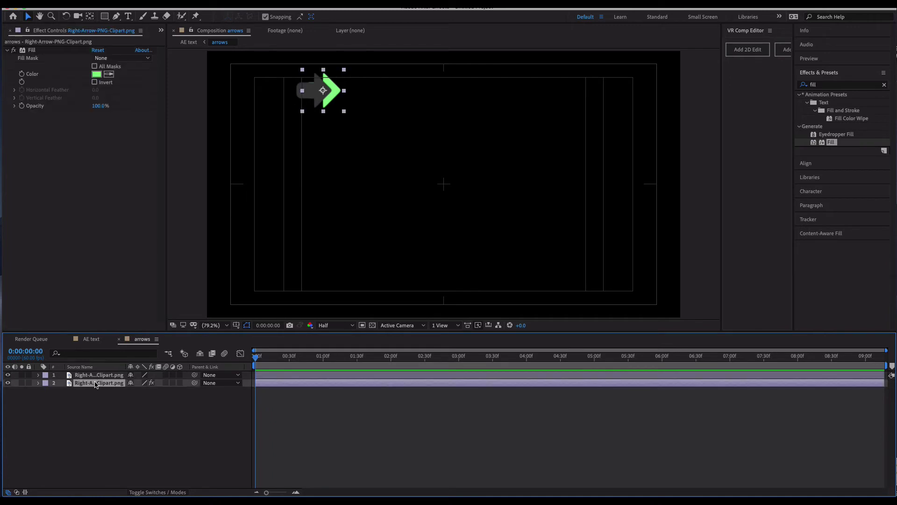
{"action": "left_click", "coordinate": [7, 383]}
{"action": "left_click", "coordinate": [8, 383]}
{"action": "key", "text": "p"}
{"action": "left_click_drag", "start_coordinate": [255, 359], "coordinate": [286, 357]}
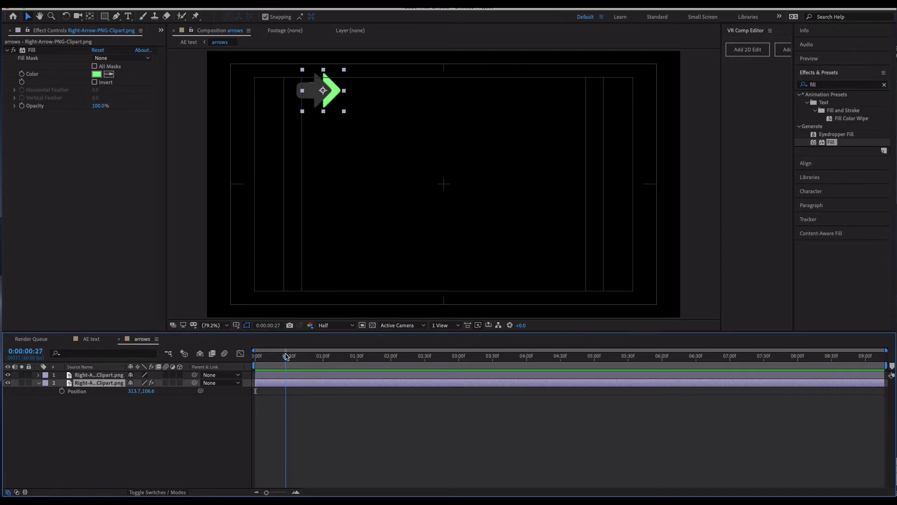
{"action": "left_click", "coordinate": [61, 391]}
{"action": "left_click_drag", "start_coordinate": [285, 360], "coordinate": [229, 361]}
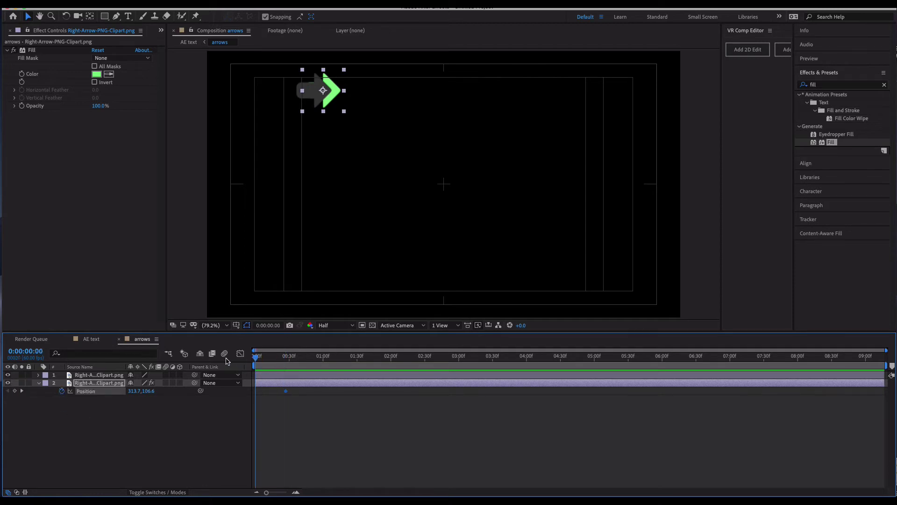
{"action": "left_click_drag", "start_coordinate": [136, 391], "coordinate": [105, 390]}
{"action": "key", "text": "space"}
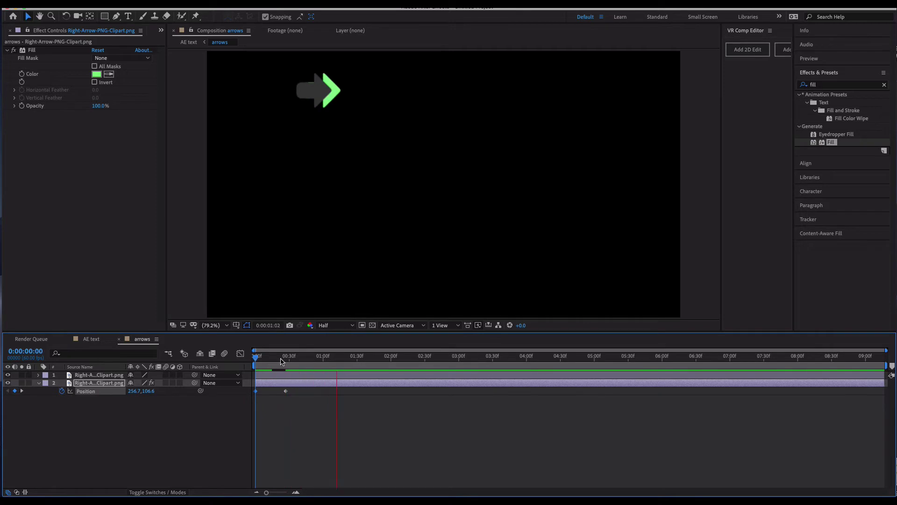
{"action": "key", "text": "space"}
{"action": "key", "text": "space"}
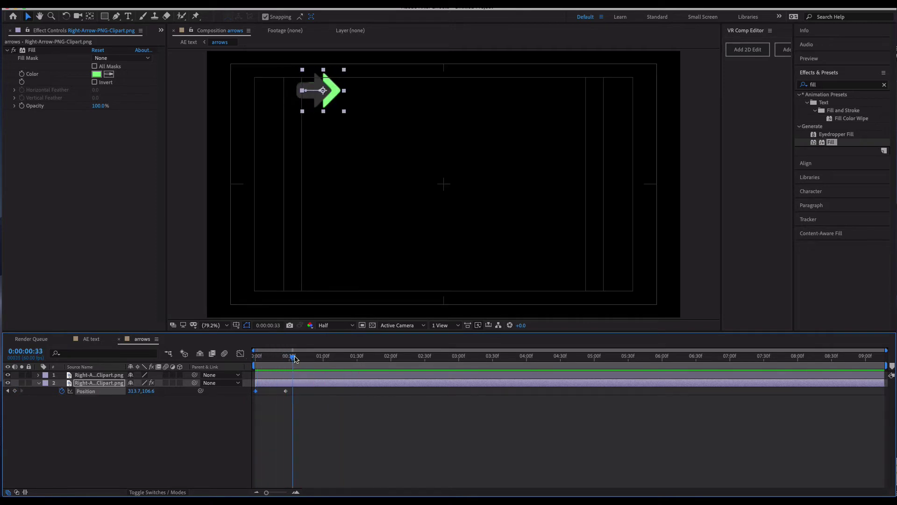
{"action": "key", "text": "space"}
Step: Keyframe the dark arrow's position from 231.7,106.6 at 0:00:00:27 to 289.7,106.6 at 0:00:00:55 and preview the motion
{"action": "left_click", "coordinate": [86, 375]}
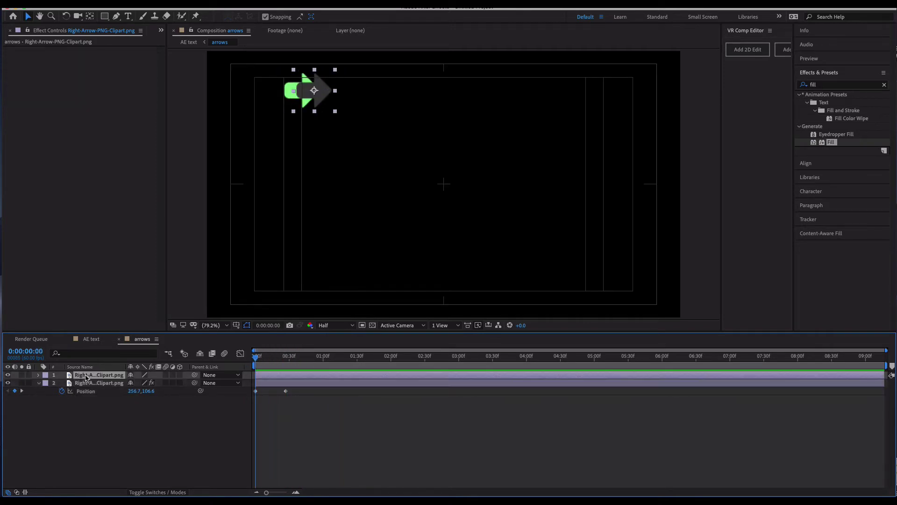
{"action": "key", "text": "p"}
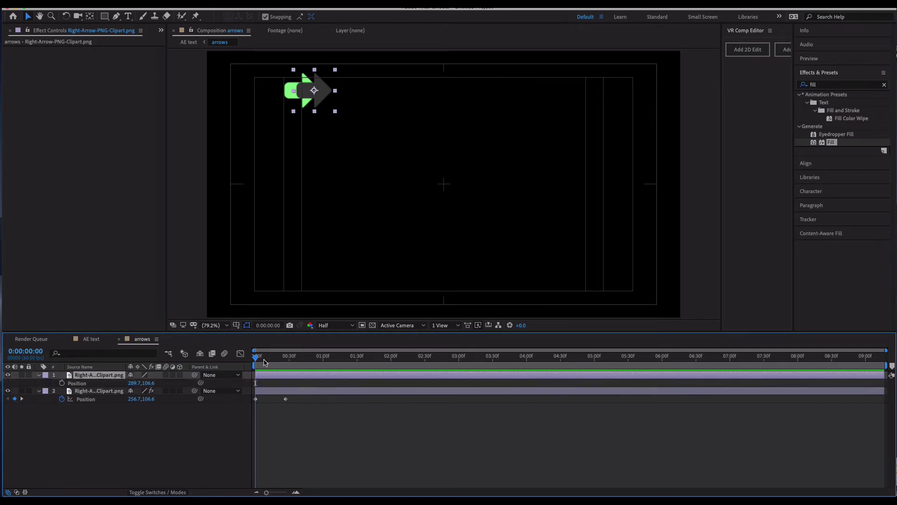
{"action": "left_click_drag", "start_coordinate": [255, 359], "coordinate": [317, 355]}
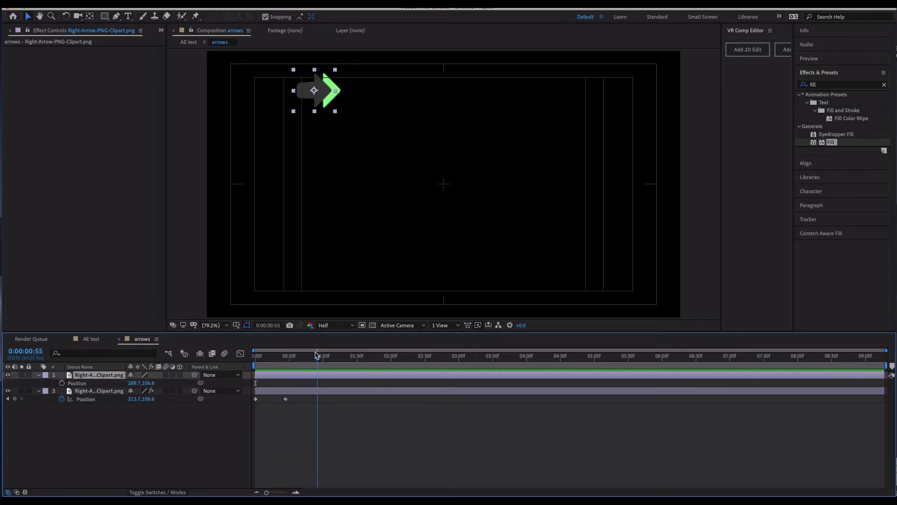
{"action": "left_click", "coordinate": [62, 382]}
{"action": "left_click_drag", "start_coordinate": [318, 357], "coordinate": [287, 361]}
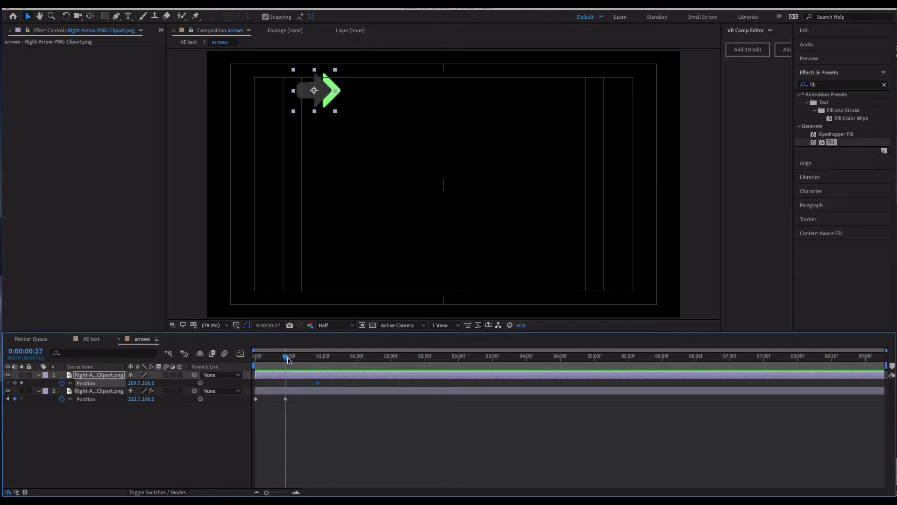
{"action": "left_click_drag", "start_coordinate": [134, 382], "coordinate": [107, 383]}
{"action": "left_click_drag", "start_coordinate": [276, 360], "coordinate": [256, 360]}
{"action": "key", "text": "space"}
{"action": "key", "text": "space"}
{"action": "left_click", "coordinate": [277, 428]}
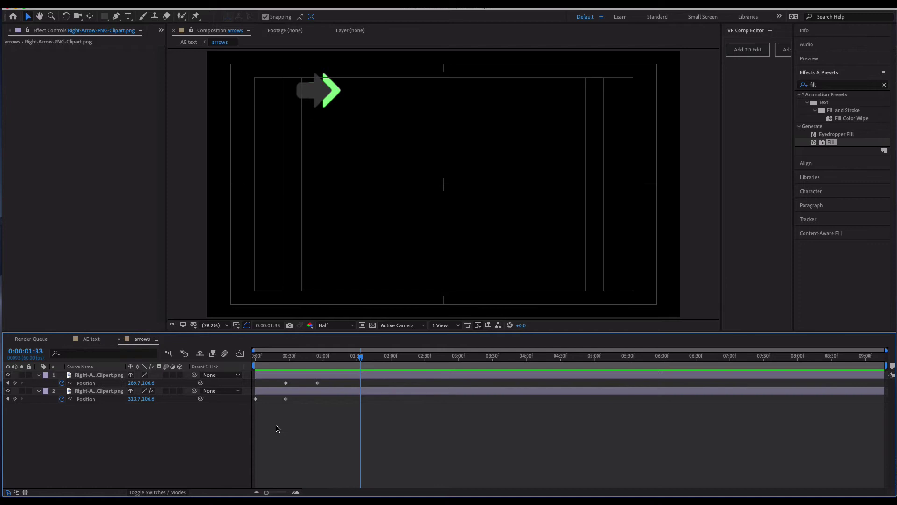
Step: Apply Easy Ease to the green arrow's ending position keyframe at 0:00:00:27
{"action": "left_click", "coordinate": [286, 398]}
{"action": "right_click", "coordinate": [286, 398]}
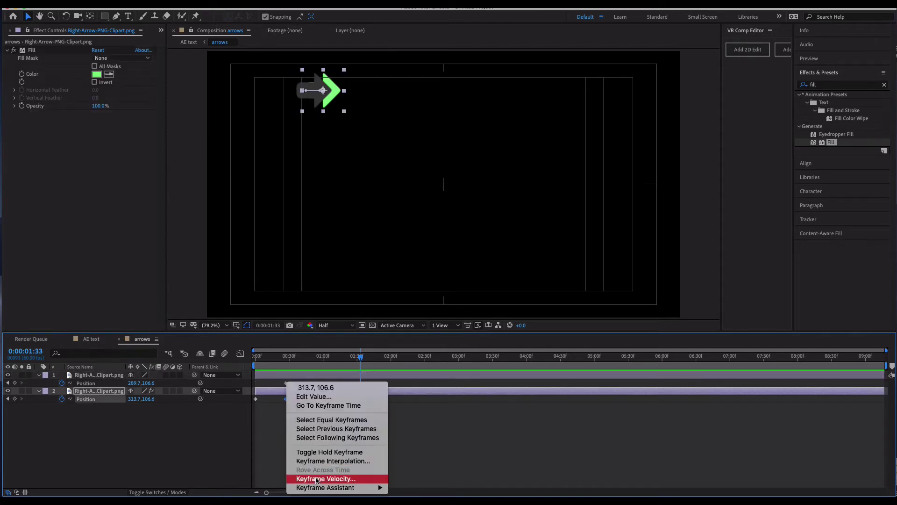
{"action": "mouse_move", "coordinate": [317, 487]}
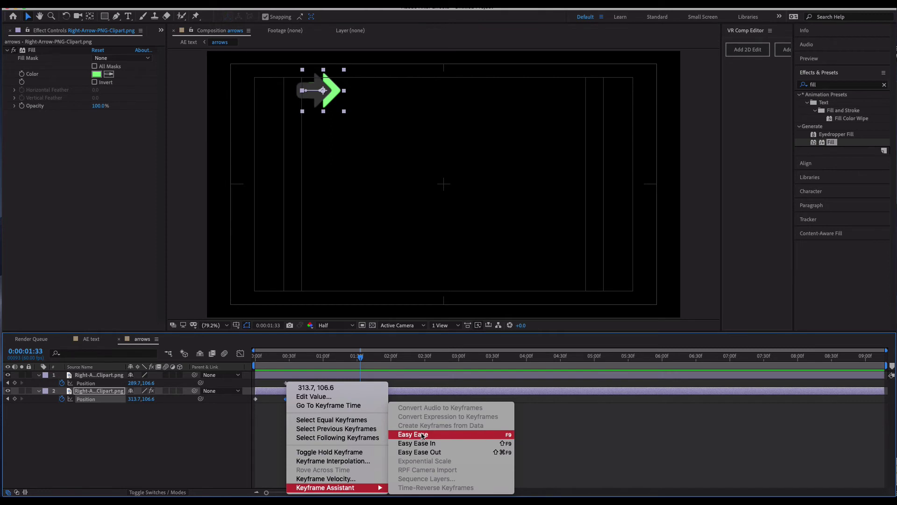
{"action": "left_click", "coordinate": [423, 436]}
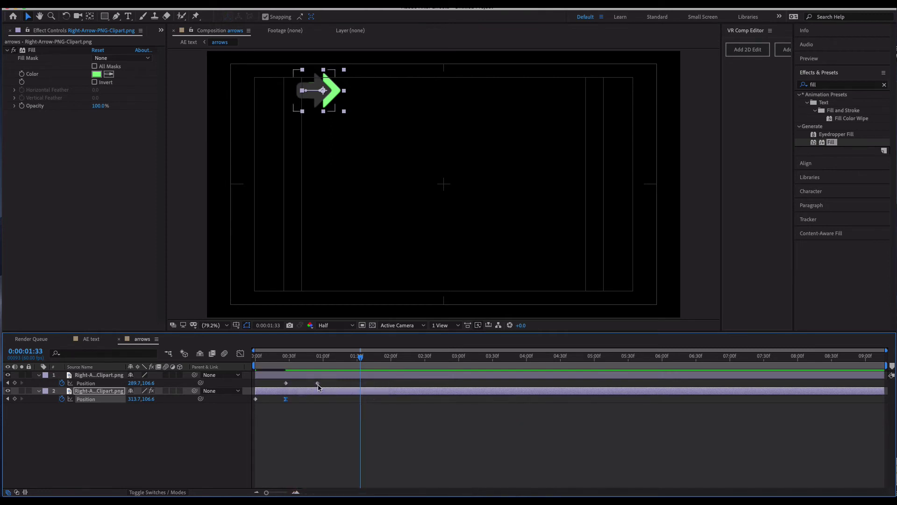
Step: Apply Easy Ease to the dark arrow's ending position keyframe at 0:00:00:55 and play the animation from the start
{"action": "double_click", "coordinate": [317, 383]}
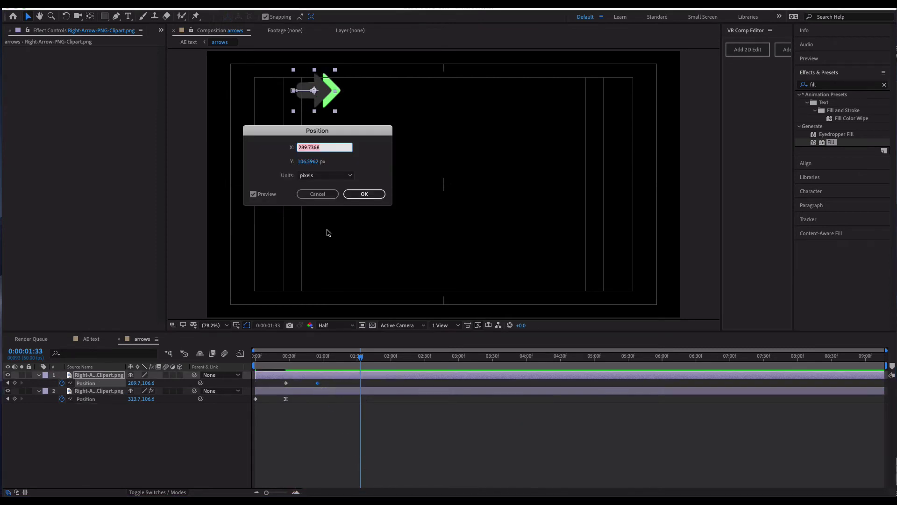
{"action": "left_click", "coordinate": [317, 194]}
{"action": "left_click", "coordinate": [315, 385]}
{"action": "left_click", "coordinate": [318, 383]}
{"action": "right_click", "coordinate": [318, 383]}
{"action": "mouse_move", "coordinate": [369, 488]}
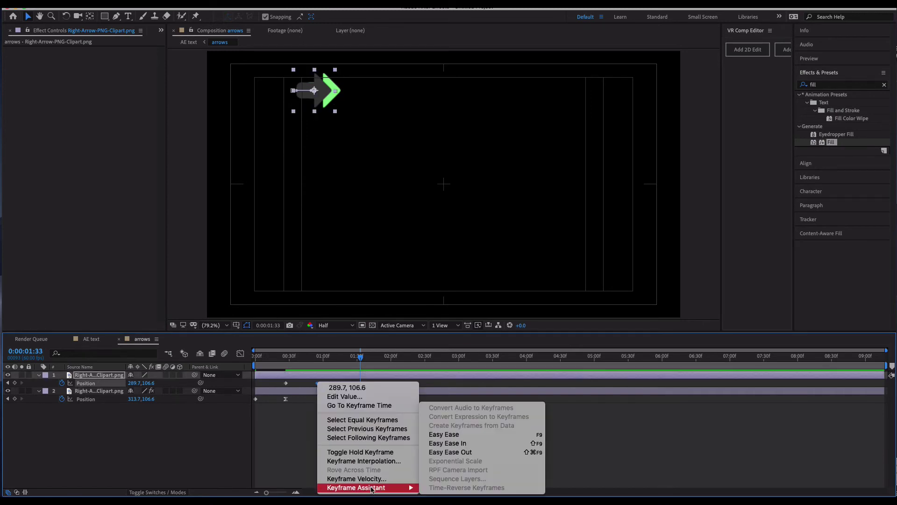
{"action": "left_click", "coordinate": [444, 434]}
{"action": "key", "text": "Home"}
{"action": "left_click", "coordinate": [223, 431]}
{"action": "key", "text": "space"}
{"action": "left_click", "coordinate": [317, 395]}
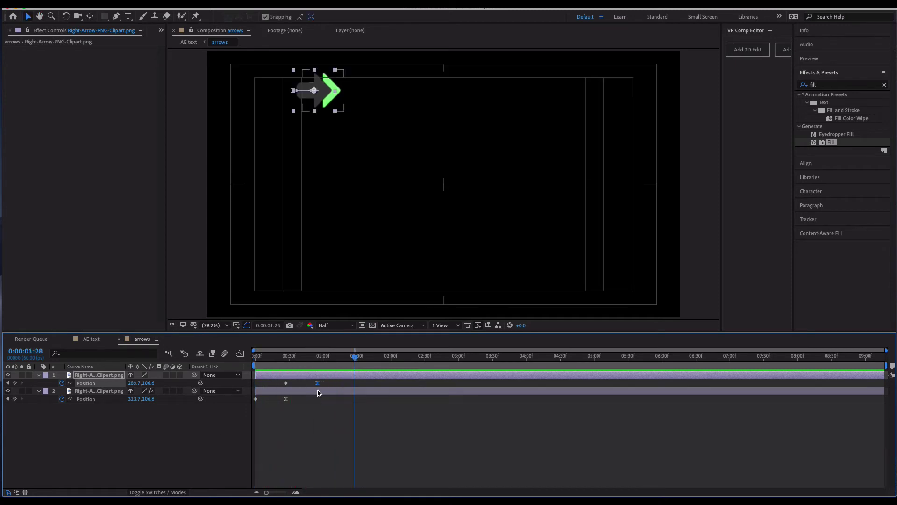
{"action": "left_click_drag", "start_coordinate": [307, 359], "coordinate": [256, 358]}
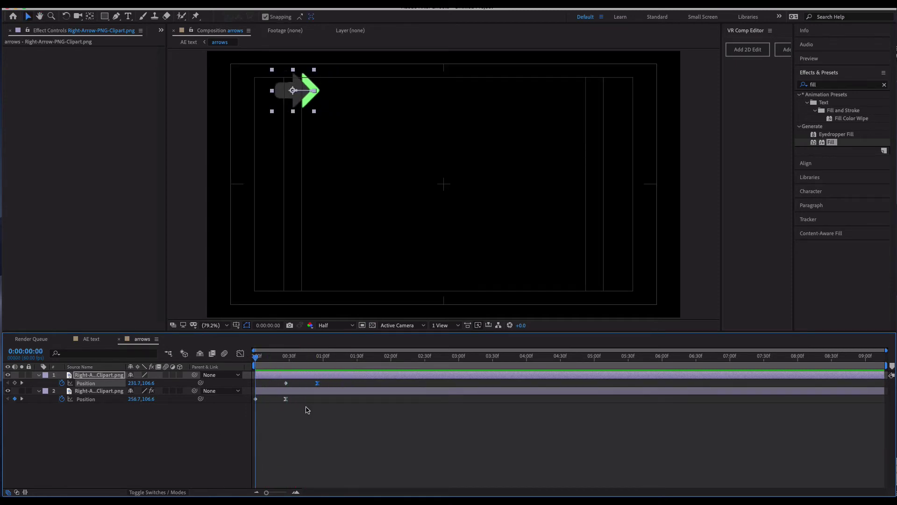
Step: Lengthen both arrows' slides by moving their eased end keyframes about 11 frames further along the timeline, and preview them
{"action": "left_click_drag", "start_coordinate": [318, 384], "coordinate": [297, 399]}
{"action": "left_click", "coordinate": [286, 398]}
{"action": "key", "text": "space"}
{"action": "key", "text": "space"}
{"action": "left_click", "coordinate": [295, 426]}
{"action": "left_click_drag", "start_coordinate": [289, 356], "coordinate": [223, 356]}
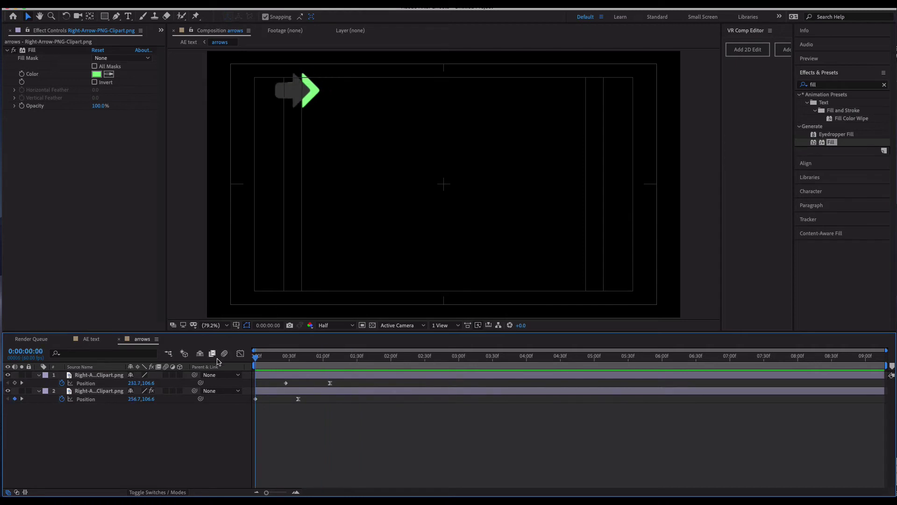
Step: Keyframe the green arrow's opacity from 0% at 0:00:00:00 to 100% at about frame 20 and preview the fade-in
{"action": "left_click", "coordinate": [92, 392]}
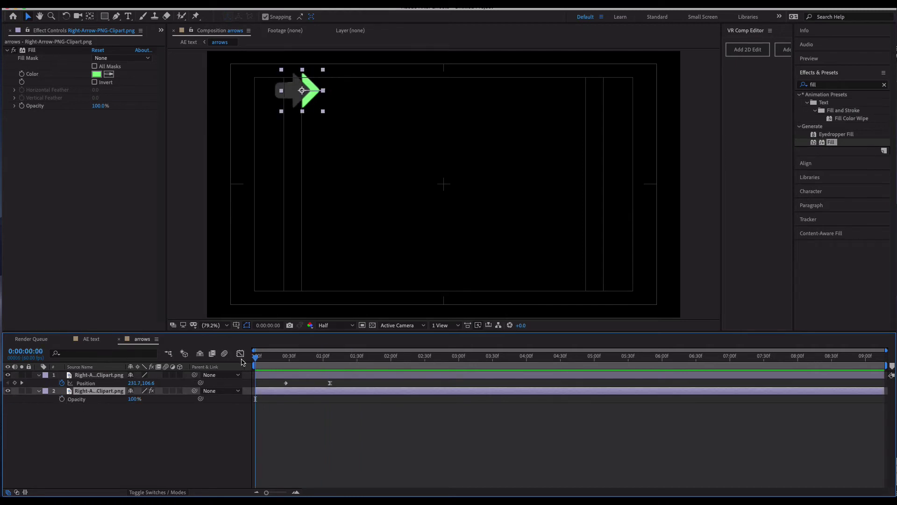
{"action": "left_click_drag", "start_coordinate": [255, 360], "coordinate": [251, 363]}
{"action": "left_click", "coordinate": [63, 399]}
{"action": "left_click_drag", "start_coordinate": [133, 401], "coordinate": [62, 427]}
{"action": "key", "text": "k"}
{"action": "left_click_drag", "start_coordinate": [287, 357], "coordinate": [279, 361]}
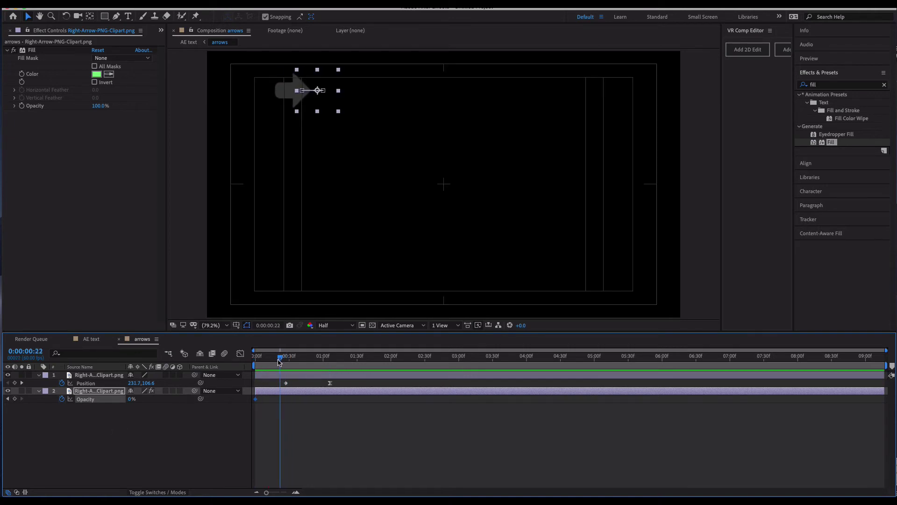
{"action": "left_click_drag", "start_coordinate": [130, 401], "coordinate": [174, 399]}
{"action": "left_click", "coordinate": [271, 358]}
{"action": "key", "text": "space"}
{"action": "key", "text": "space"}
Step: Keyframe the dark arrow's opacity from 0% at 0:00:00:27 to 100% at 0:00:00:48 and preview the fade-in from the start
{"action": "mouse_move", "coordinate": [288, 356]}
{"action": "left_mouse_down"}
{"action": "mouse_move", "coordinate": [239, 361]}
{"action": "mouse_move", "coordinate": [287, 355]}
{"action": "left_mouse_up"}
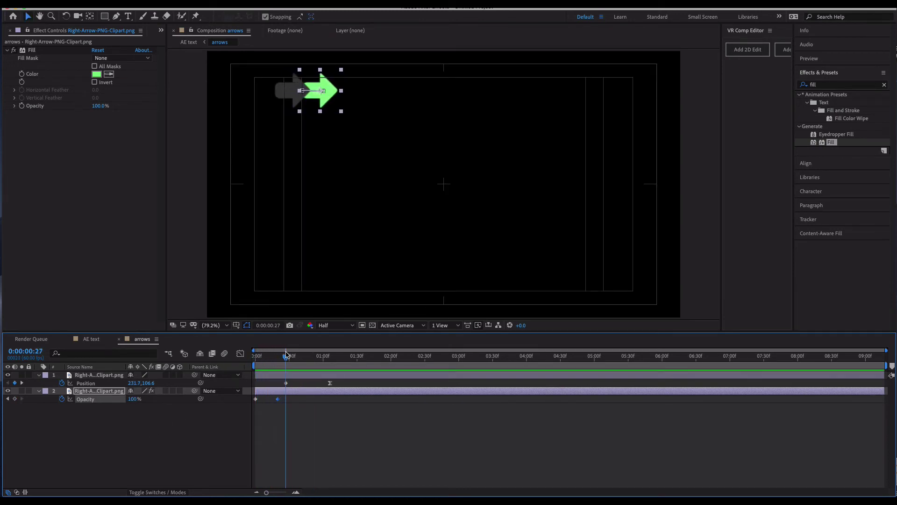
{"action": "left_click", "coordinate": [102, 376]}
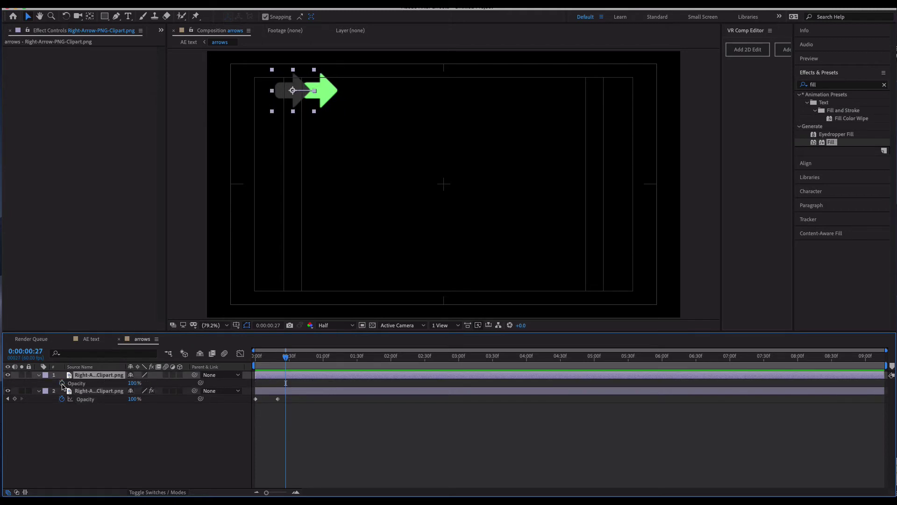
{"action": "left_click", "coordinate": [62, 383]}
{"action": "left_click_drag", "start_coordinate": [133, 382], "coordinate": [94, 382]}
{"action": "left_click", "coordinate": [312, 356]}
{"action": "left_click", "coordinate": [311, 357]}
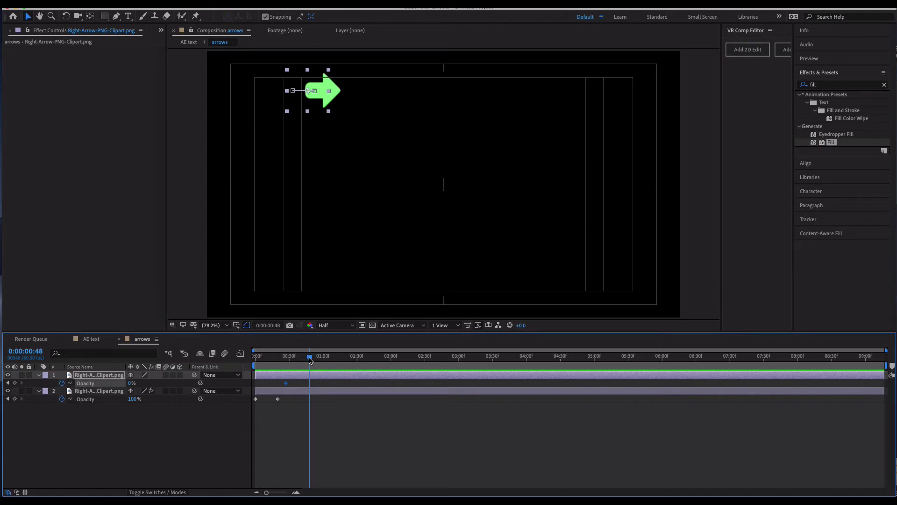
{"action": "left_click_drag", "start_coordinate": [131, 384], "coordinate": [178, 384]}
{"action": "left_click", "coordinate": [218, 427]}
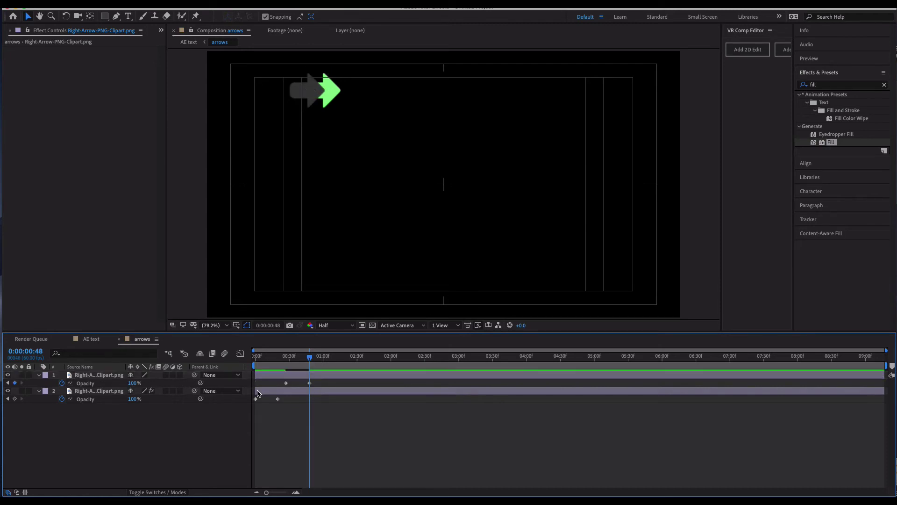
{"action": "left_click_drag", "start_coordinate": [320, 361], "coordinate": [206, 367]}
{"action": "key", "text": "space"}
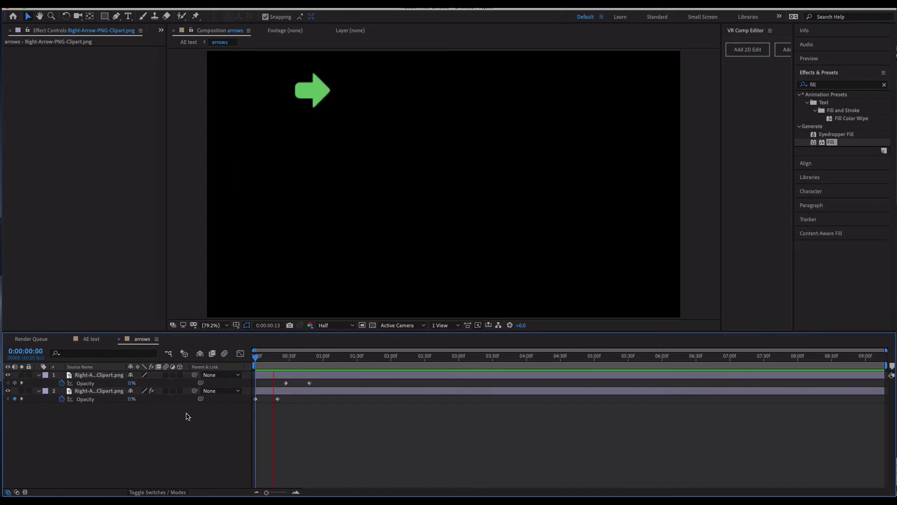
{"action": "key", "text": "space"}
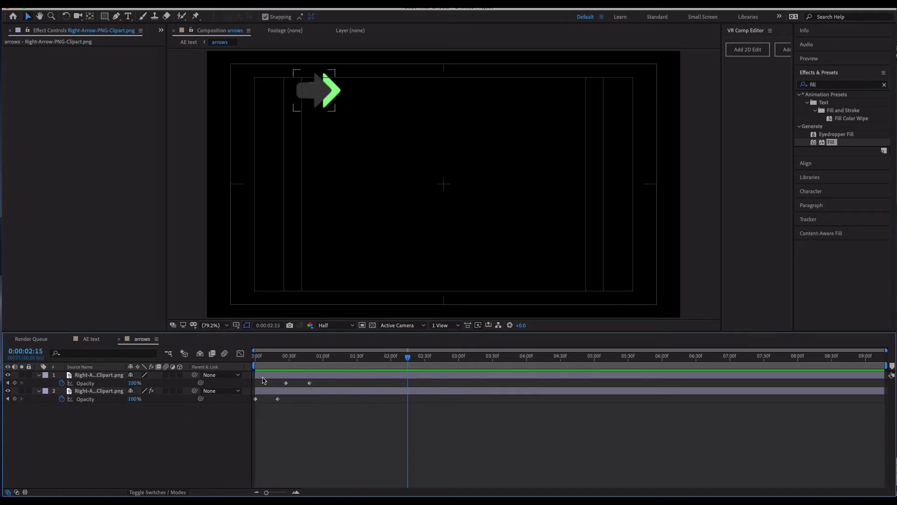
Step: In the AE text composition, stagger the three list arrow layers' starts at about frames 17, 33 and 50, and preview them
{"action": "left_click", "coordinate": [112, 392]}
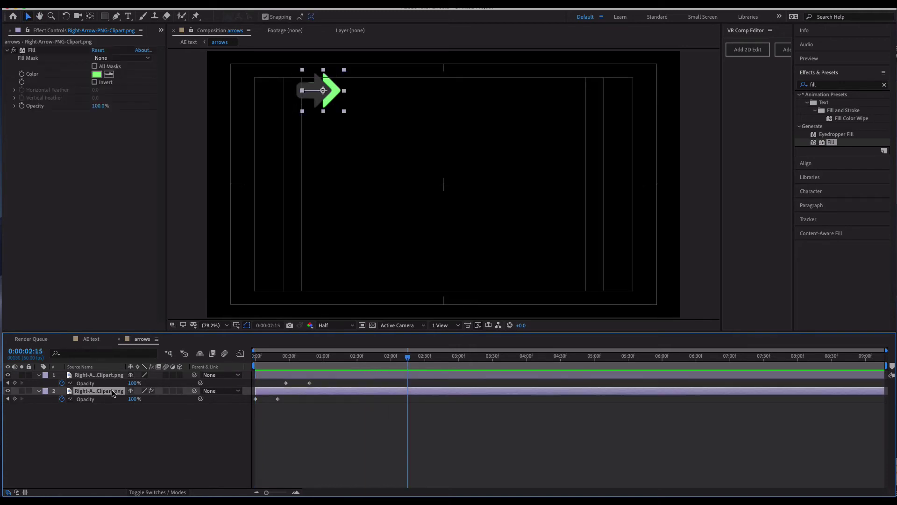
{"action": "left_click", "coordinate": [92, 339]}
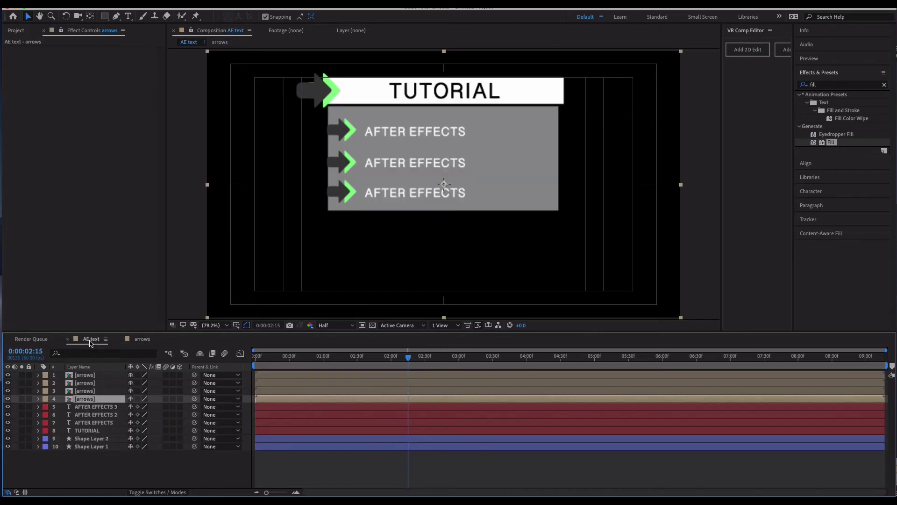
{"action": "left_click_drag", "start_coordinate": [294, 361], "coordinate": [249, 359]}
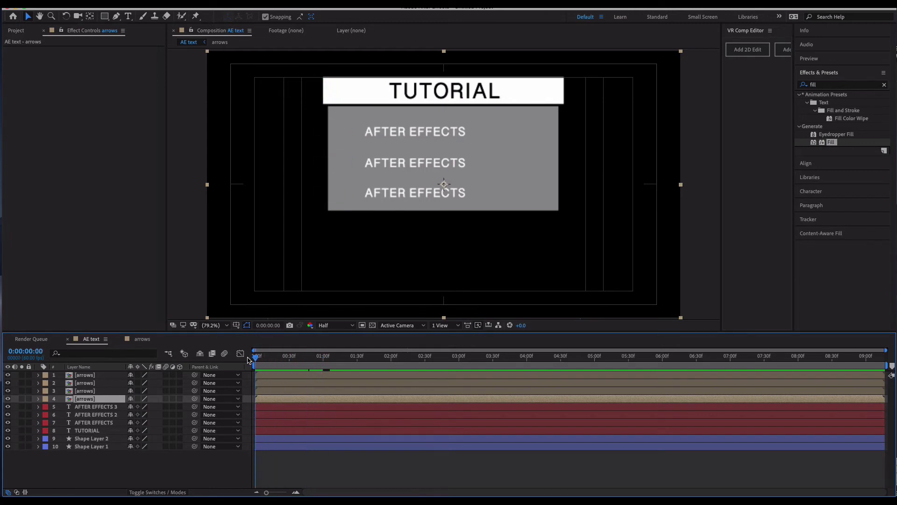
{"action": "left_click", "coordinate": [91, 391]}
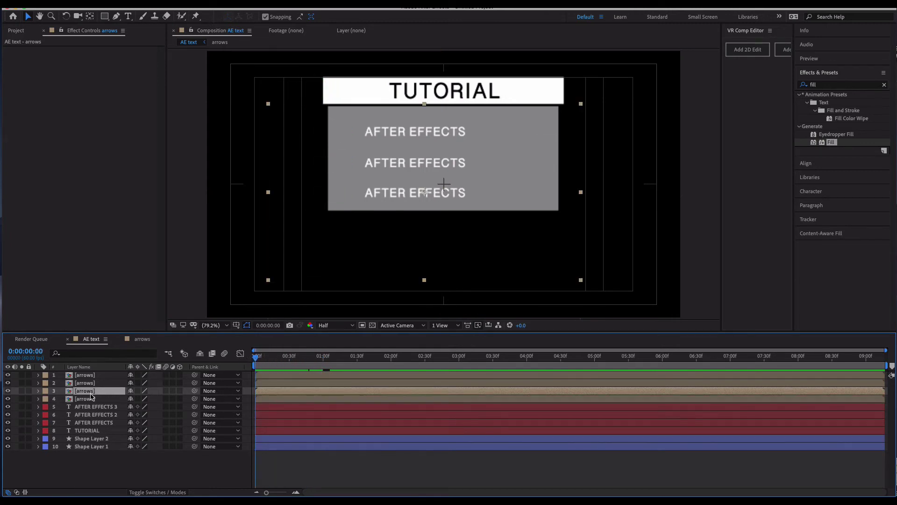
{"action": "left_click", "coordinate": [332, 356]}
{"action": "left_click", "coordinate": [7, 391]}
{"action": "left_click", "coordinate": [7, 390]}
{"action": "left_click_drag", "start_coordinate": [271, 391], "coordinate": [338, 376]}
{"action": "left_click", "coordinate": [295, 385]}
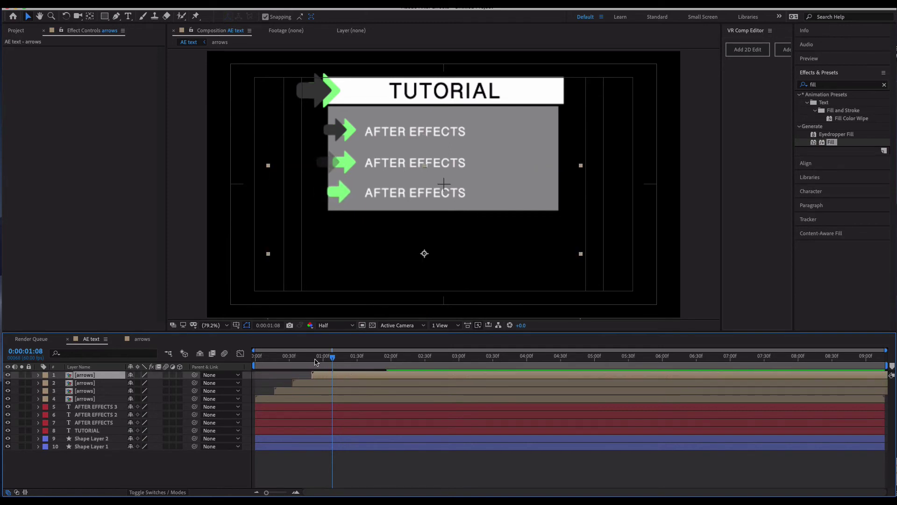
{"action": "key", "text": "space"}
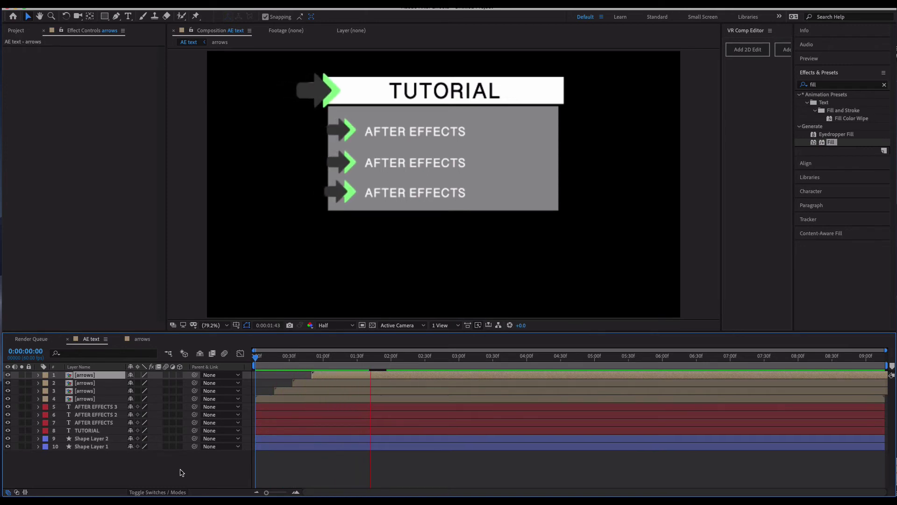
Step: Widen the list arrows' stagger to start at about 0:00:00:38, 0:00:01:05 and 0:00:01:30, and preview it
{"action": "left_click_drag", "start_coordinate": [280, 390], "coordinate": [392, 375]}
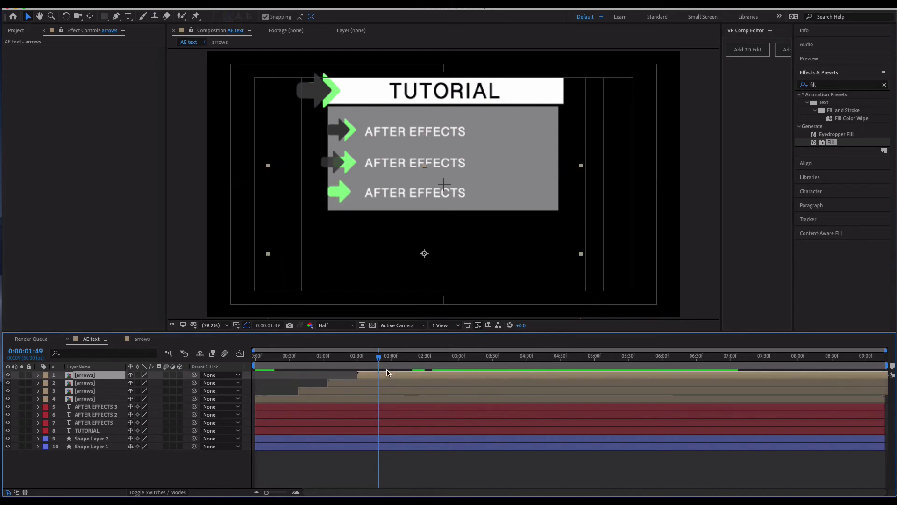
{"action": "key", "text": "space"}
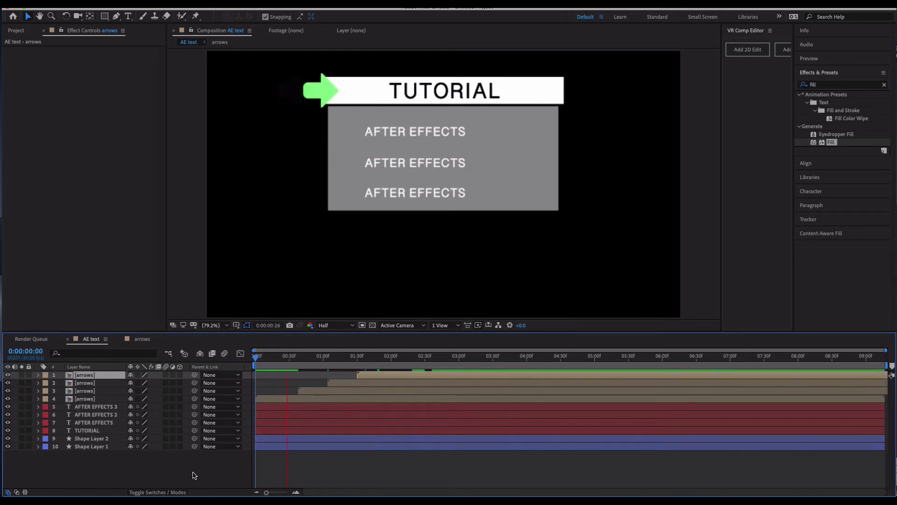
{"action": "key", "text": "space"}
Step: Keyframe the white header bar's horizontal scale from 0% at 0:00:00:38 to 100% at 0:00:01:00, keeping the height at 100%
{"action": "left_click_drag", "start_coordinate": [366, 357], "coordinate": [308, 357]}
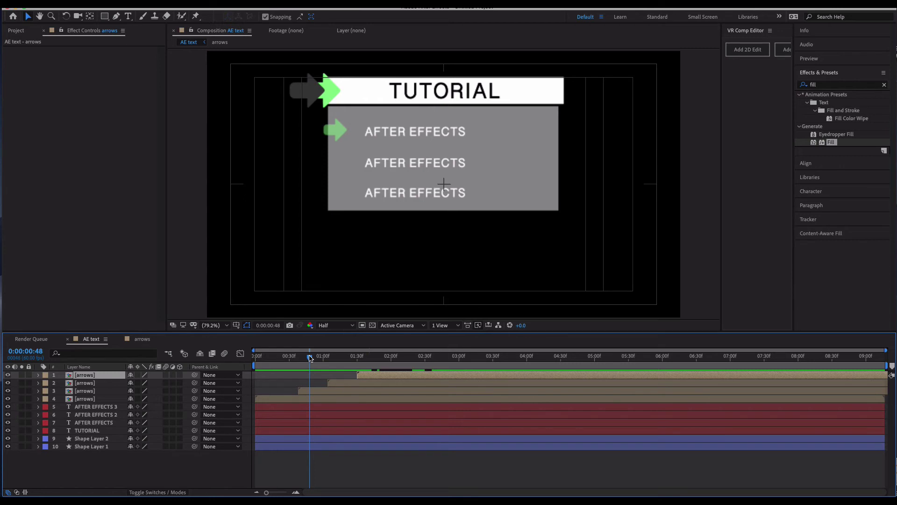
{"action": "left_click_drag", "start_coordinate": [310, 358], "coordinate": [294, 367]}
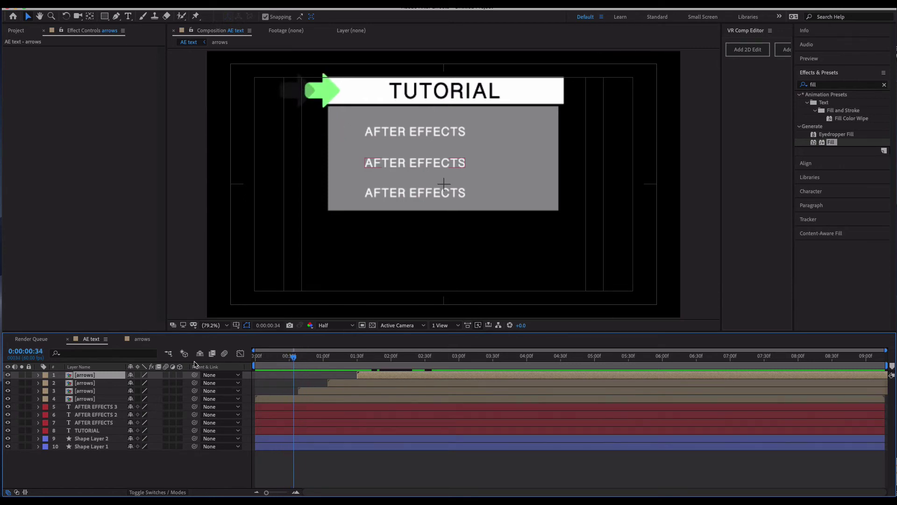
{"action": "left_click", "coordinate": [95, 439]}
{"action": "key", "text": "s"}
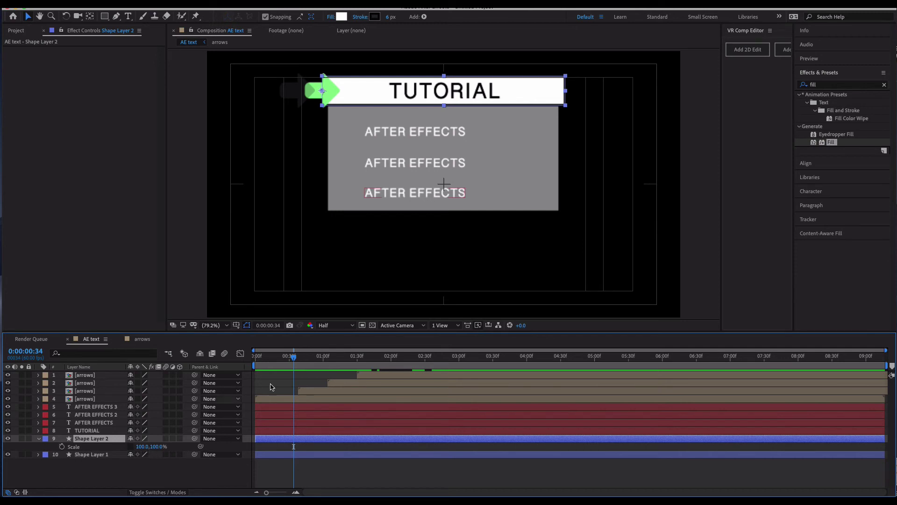
{"action": "left_click_drag", "start_coordinate": [293, 361], "coordinate": [322, 358]}
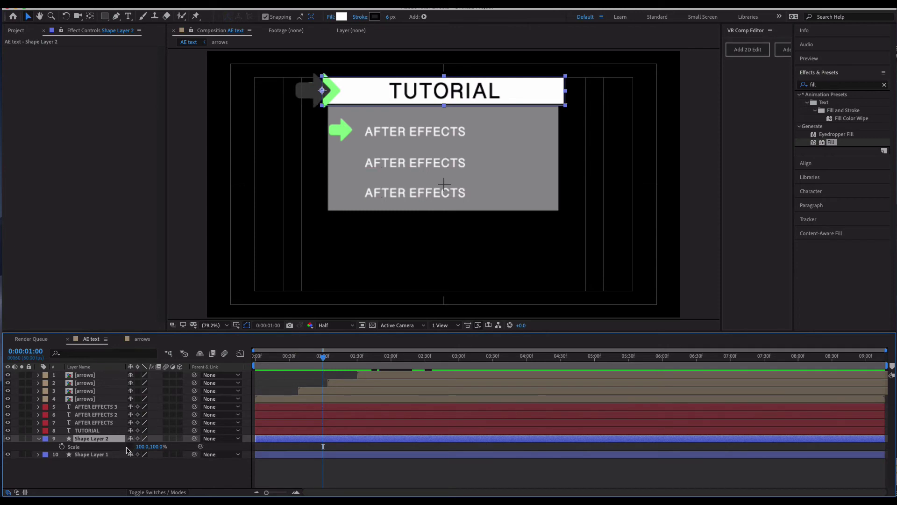
{"action": "left_click", "coordinate": [62, 446]}
{"action": "left_click_drag", "start_coordinate": [323, 360], "coordinate": [298, 367]}
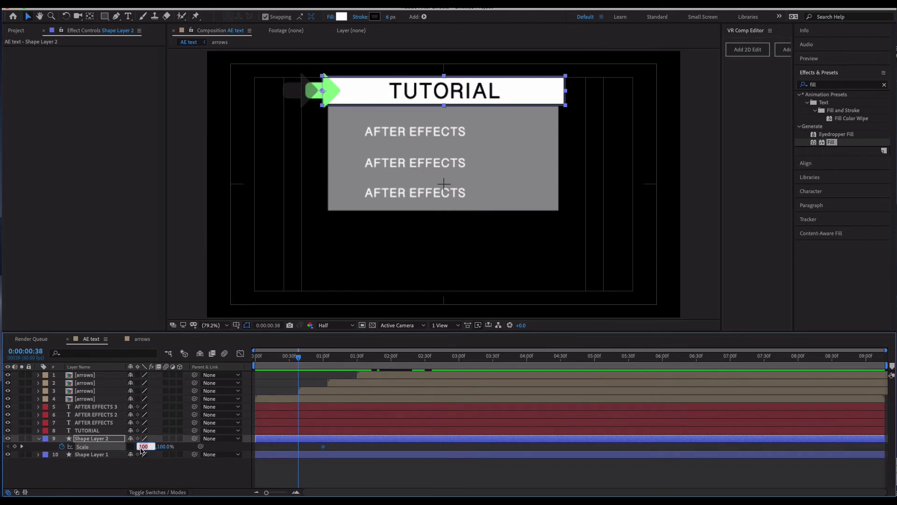
{"action": "key", "text": "Return"}
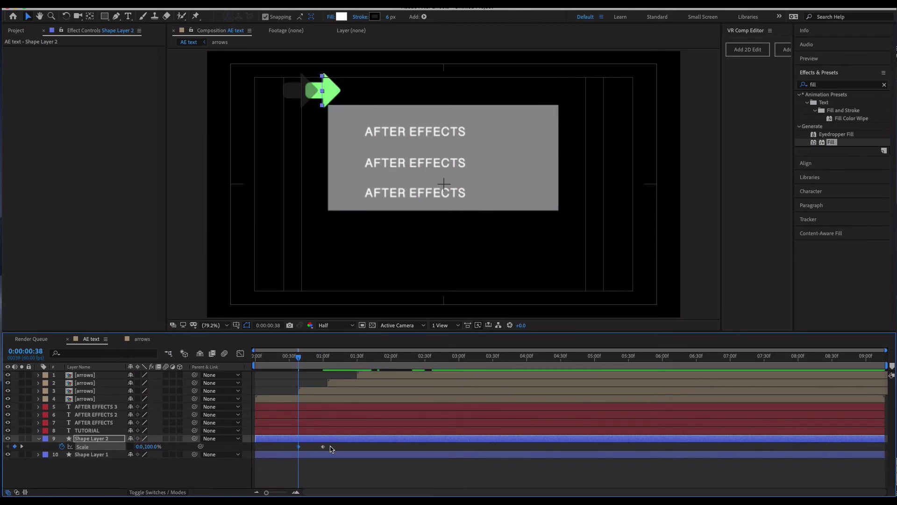
Step: Apply Easy Ease to the header bar's ending scale keyframe at 0:00:01:00 and preview the animation
{"action": "left_click", "coordinate": [322, 446]}
{"action": "right_click", "coordinate": [326, 447]}
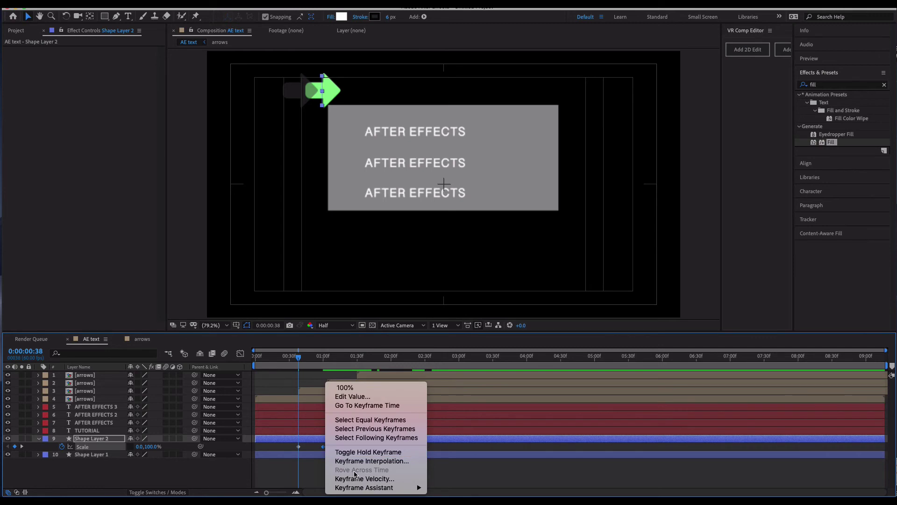
{"action": "mouse_move", "coordinate": [373, 487]}
{"action": "left_click", "coordinate": [455, 434]}
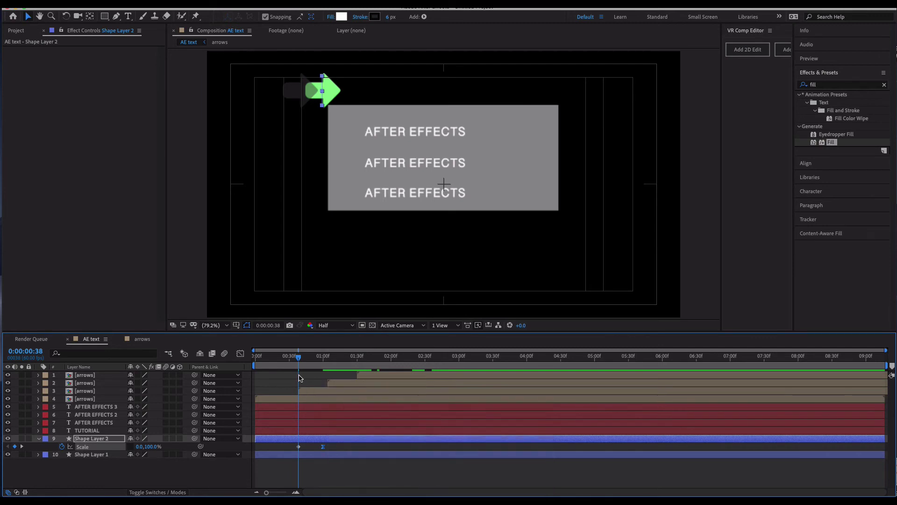
{"action": "left_click", "coordinate": [285, 358]}
{"action": "key", "text": "space"}
Step: Move the header bar's starting scale keyframe to 0:00:00:20 and preview the animation from the start
{"action": "left_click", "coordinate": [290, 358]}
{"action": "left_click_drag", "start_coordinate": [290, 359], "coordinate": [278, 358]}
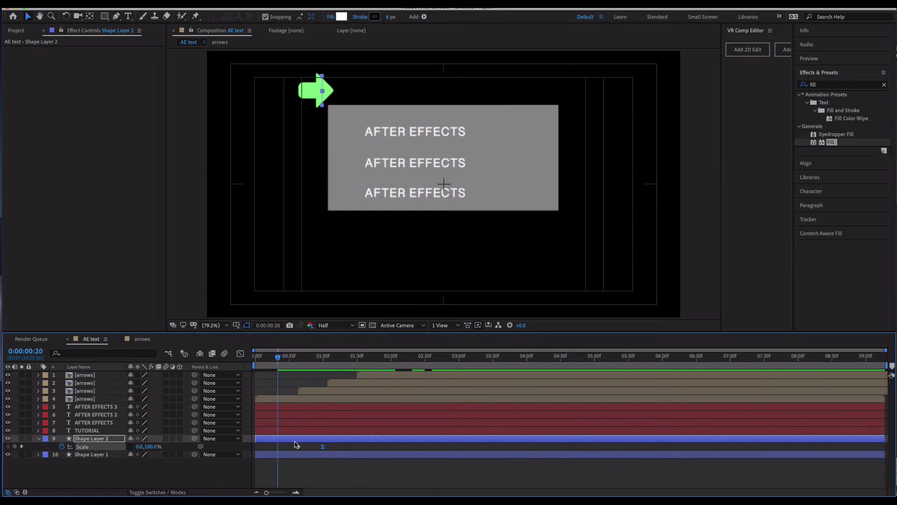
{"action": "left_click_drag", "start_coordinate": [299, 446], "coordinate": [277, 446]}
{"action": "key", "text": "space"}
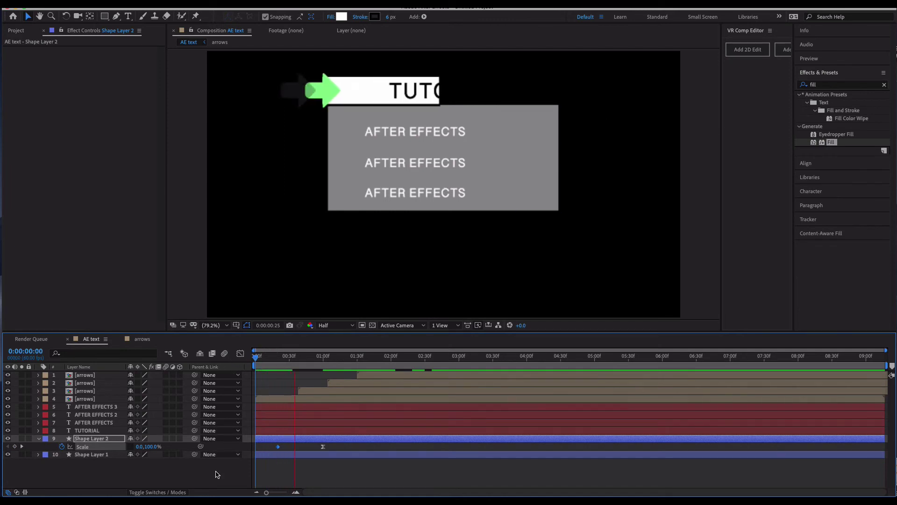
{"action": "key", "text": "space"}
Step: Keyframe the TUTORIAL text's opacity from 0% at 0:00:00:34 to 100% at 0:00:00:45 and preview the fade-in
{"action": "left_click_drag", "start_coordinate": [278, 356], "coordinate": [307, 359]}
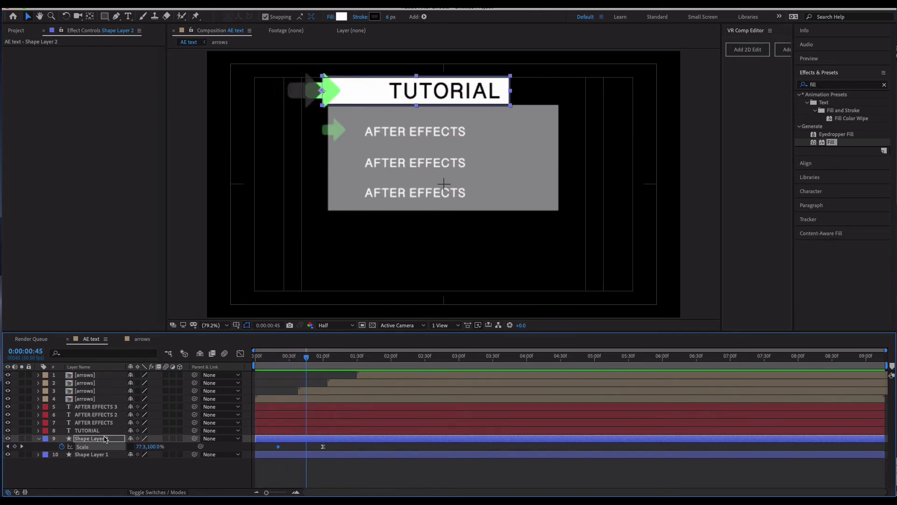
{"action": "left_click", "coordinate": [91, 430]}
{"action": "key", "text": "t"}
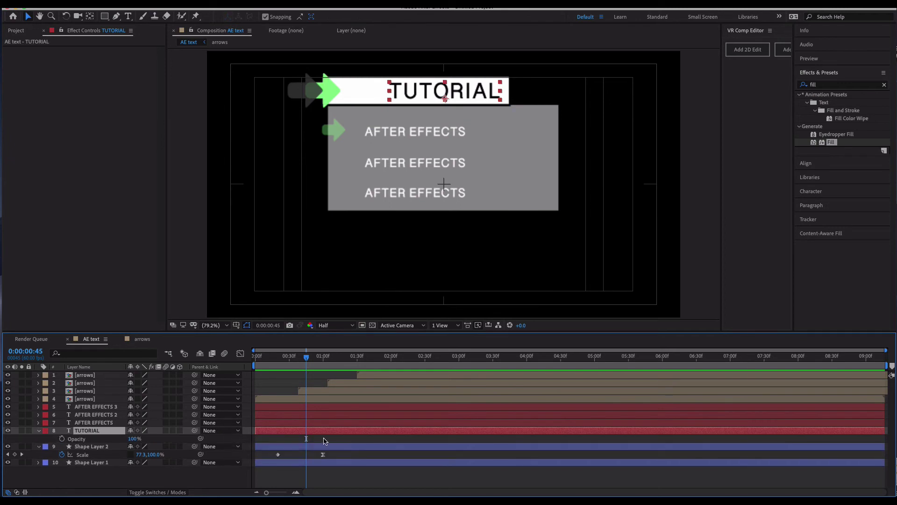
{"action": "left_click", "coordinate": [62, 438]}
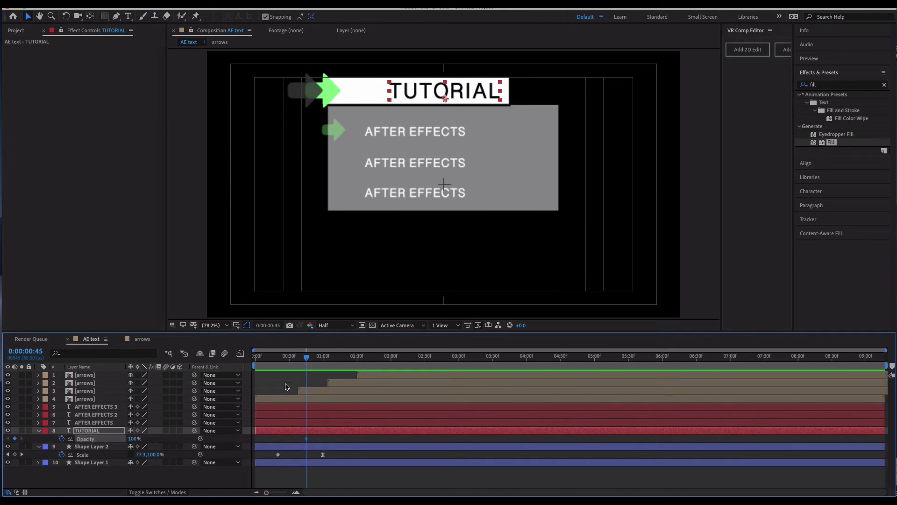
{"action": "left_click_drag", "start_coordinate": [307, 358], "coordinate": [295, 364]}
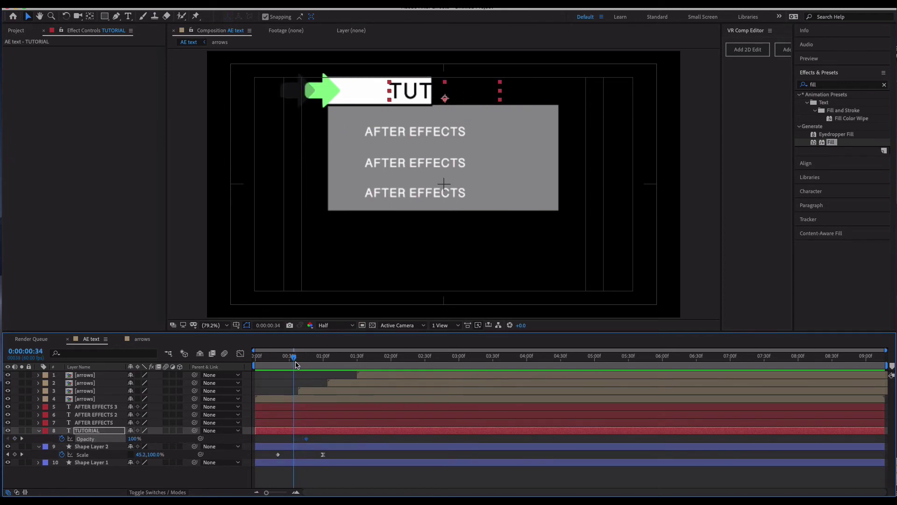
{"action": "left_click_drag", "start_coordinate": [133, 439], "coordinate": [108, 439]}
{"action": "key", "text": "space"}
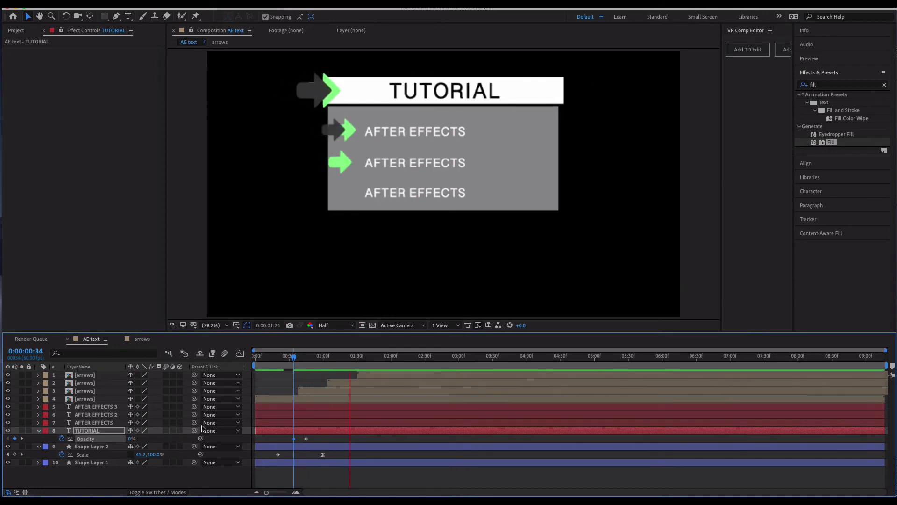
Step: Lengthen the TUTORIAL text's fade by moving its ending opacity keyframe to about frame 51, and scrub through the result
{"action": "left_click_drag", "start_coordinate": [306, 439], "coordinate": [313, 438]}
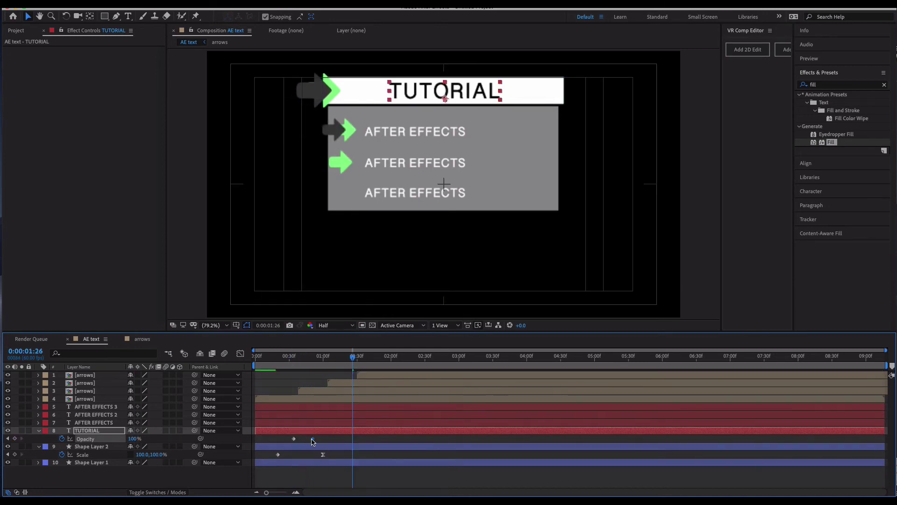
{"action": "left_click", "coordinate": [281, 361]}
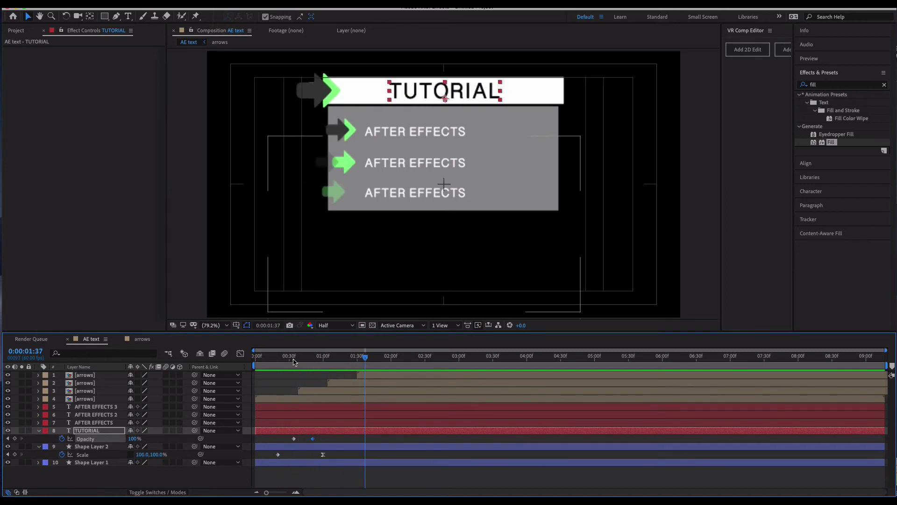
{"action": "left_click_drag", "start_coordinate": [300, 356], "coordinate": [321, 378]}
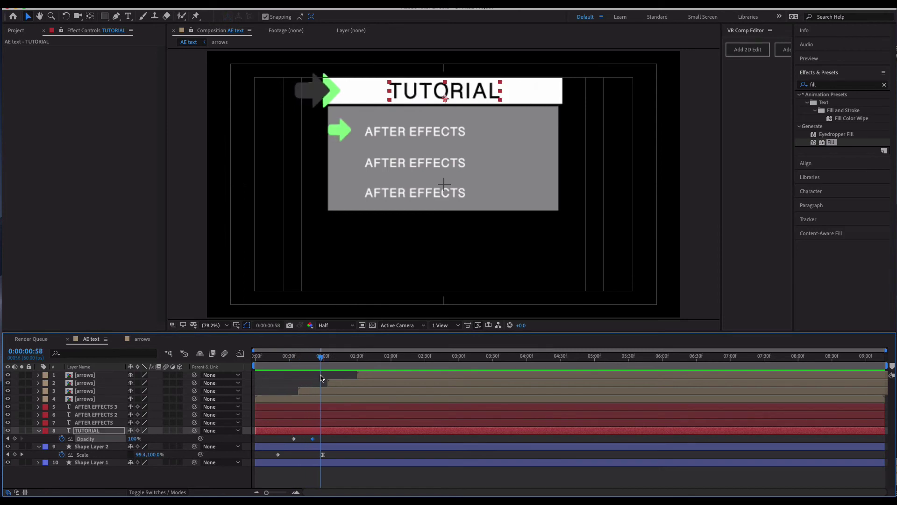
Step: Keyframe the grey box's vertical scale from 0% at 0:00:00:56 to 53% at about 0:00:01:21, keeping the width at 100%
{"action": "left_click", "coordinate": [94, 462]}
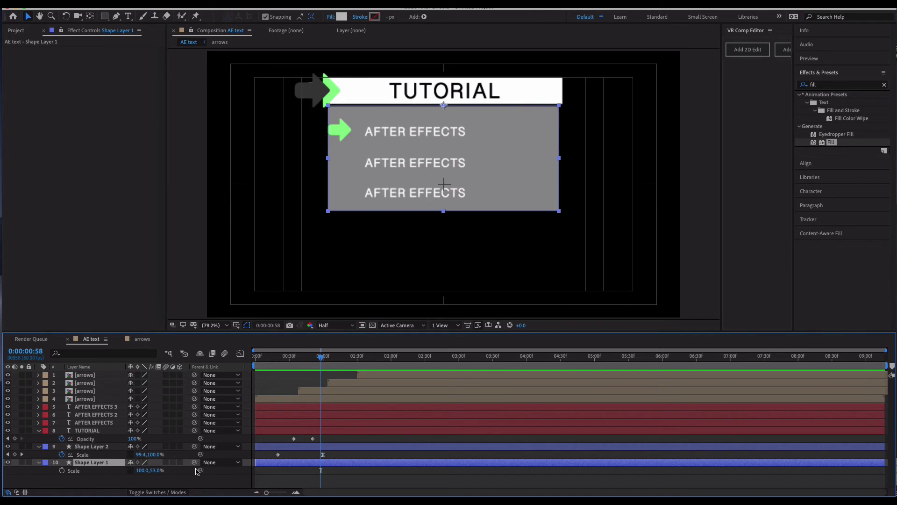
{"action": "mouse_move", "coordinate": [321, 359]}
{"action": "left_mouse_down"}
{"action": "mouse_move", "coordinate": [366, 363]}
{"action": "mouse_move", "coordinate": [339, 371]}
{"action": "mouse_move", "coordinate": [334, 361]}
{"action": "mouse_move", "coordinate": [319, 364]}
{"action": "left_mouse_up"}
{"action": "left_click", "coordinate": [61, 470]}
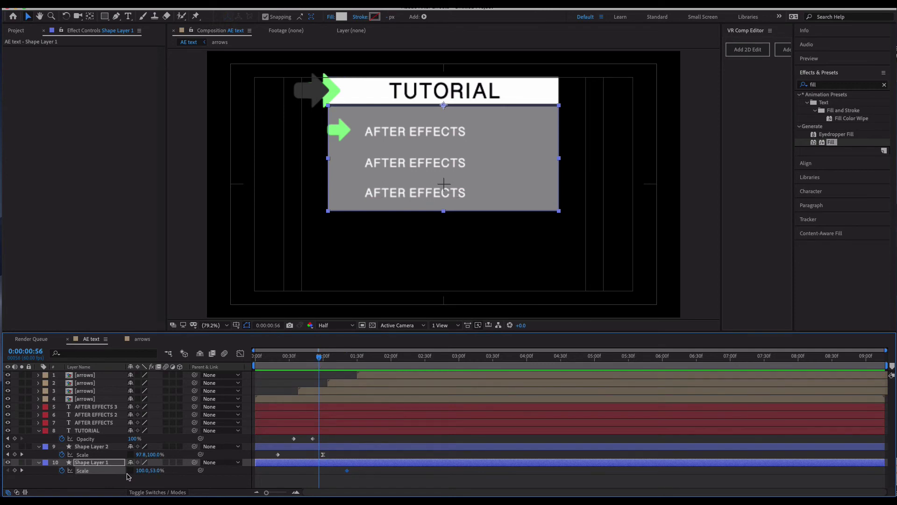
{"action": "type", "text": "0"}
{"action": "key", "text": "Return"}
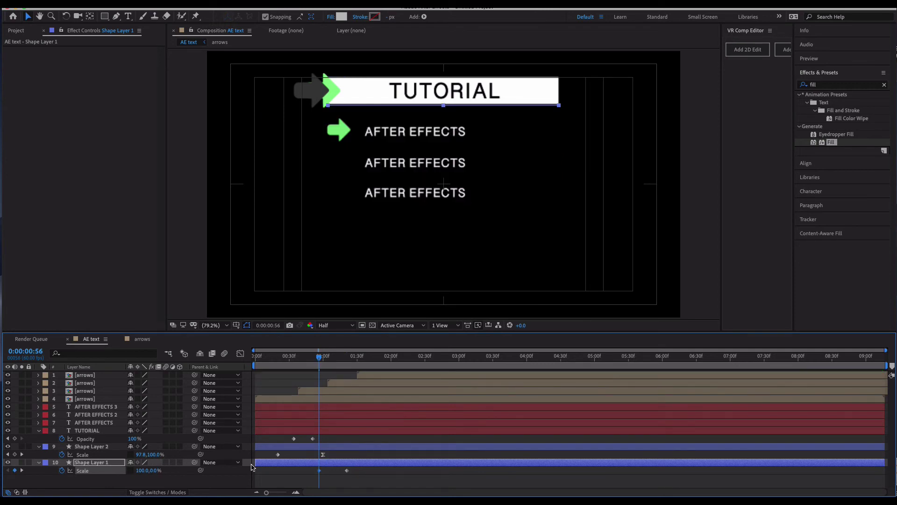
Step: Preview the grey box's scale-in, then apply Easy Ease In to its ending scale keyframe and replay the motion
{"action": "mouse_move", "coordinate": [294, 358]}
{"action": "left_mouse_down"}
{"action": "mouse_move", "coordinate": [284, 359]}
{"action": "mouse_move", "coordinate": [292, 358]}
{"action": "left_mouse_up"}
{"action": "key", "text": "space"}
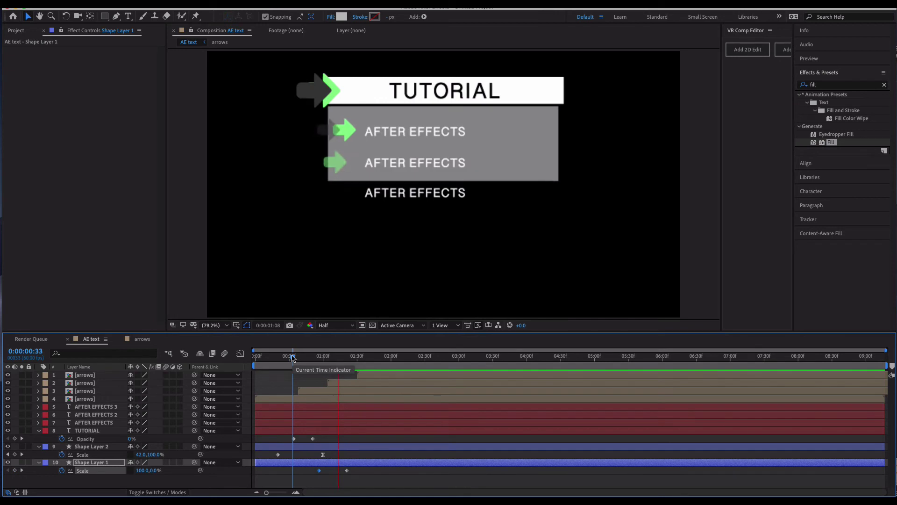
{"action": "key", "text": "space"}
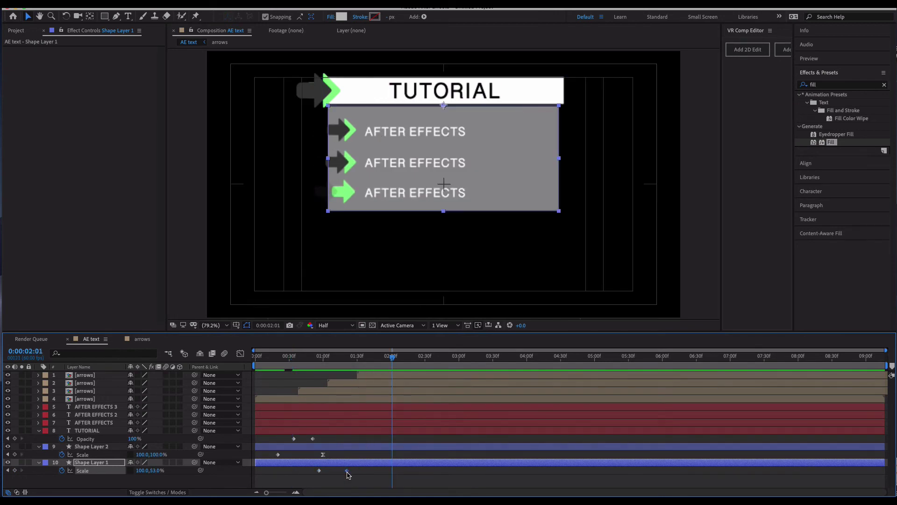
{"action": "right_click", "coordinate": [347, 471]}
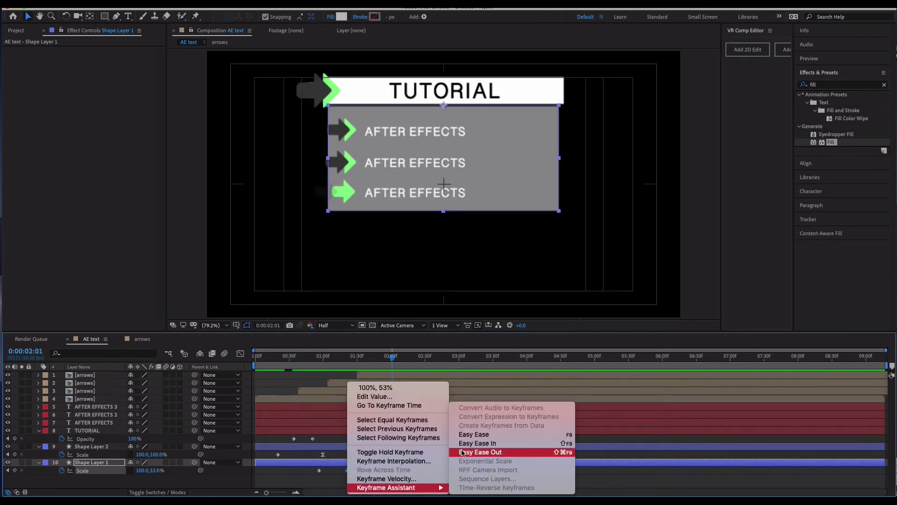
{"action": "left_click", "coordinate": [481, 443]}
{"action": "left_click_drag", "start_coordinate": [306, 364], "coordinate": [309, 359]}
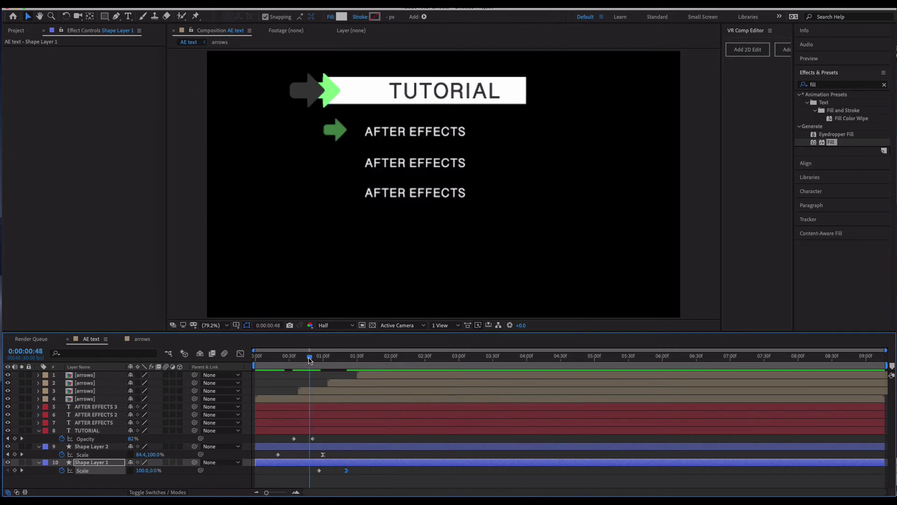
{"action": "key", "text": "space"}
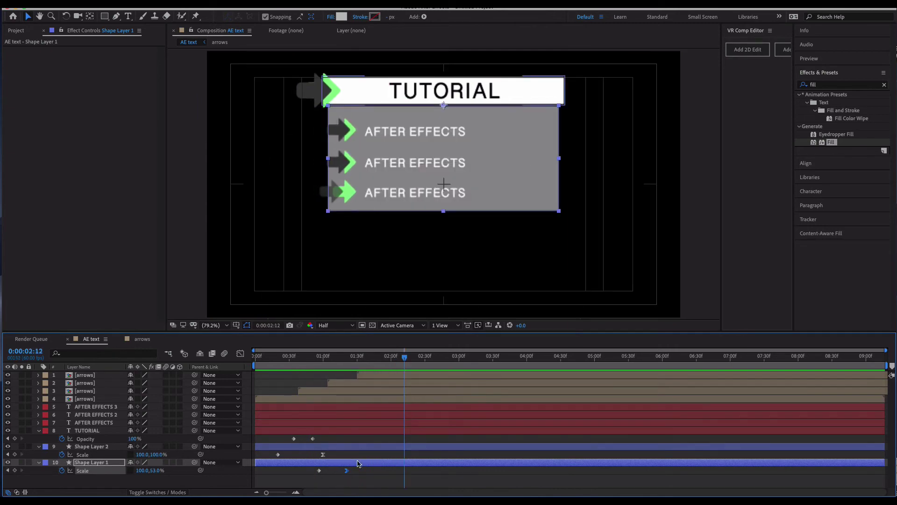
Step: Move the grey box's starting scale keyframe earlier to about 0:00:00:51 and preview the adjusted scale-in
{"action": "mouse_move", "coordinate": [304, 360]}
{"action": "left_mouse_down"}
{"action": "mouse_move", "coordinate": [290, 358]}
{"action": "mouse_move", "coordinate": [298, 361]}
{"action": "left_mouse_up"}
{"action": "key", "text": "space"}
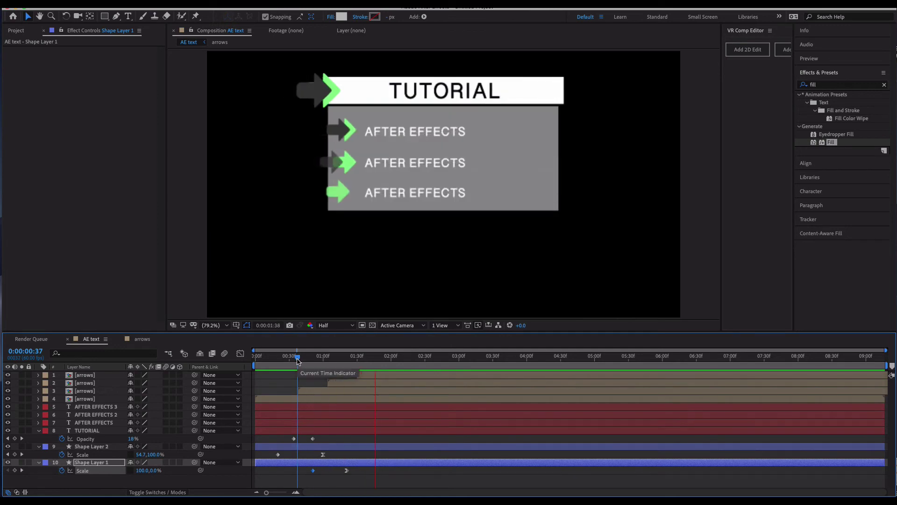
{"action": "key", "text": "space"}
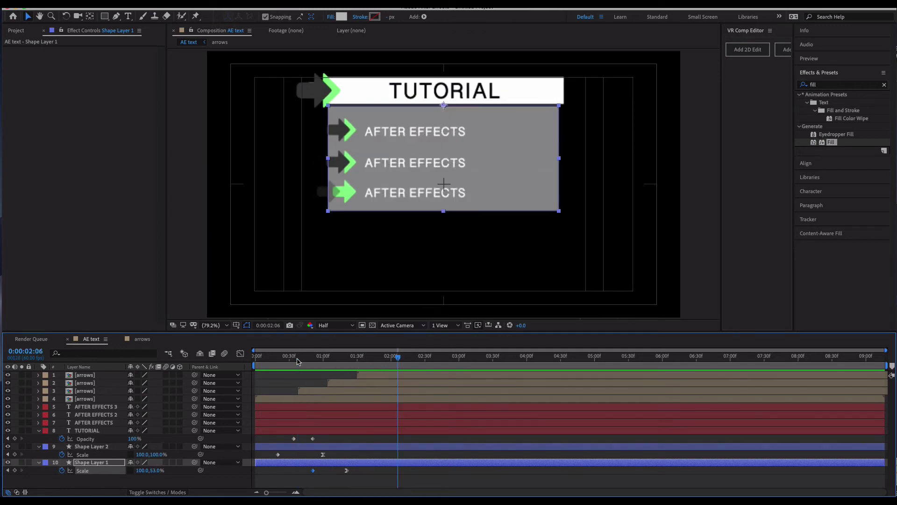
{"action": "left_click_drag", "start_coordinate": [290, 358], "coordinate": [356, 355]}
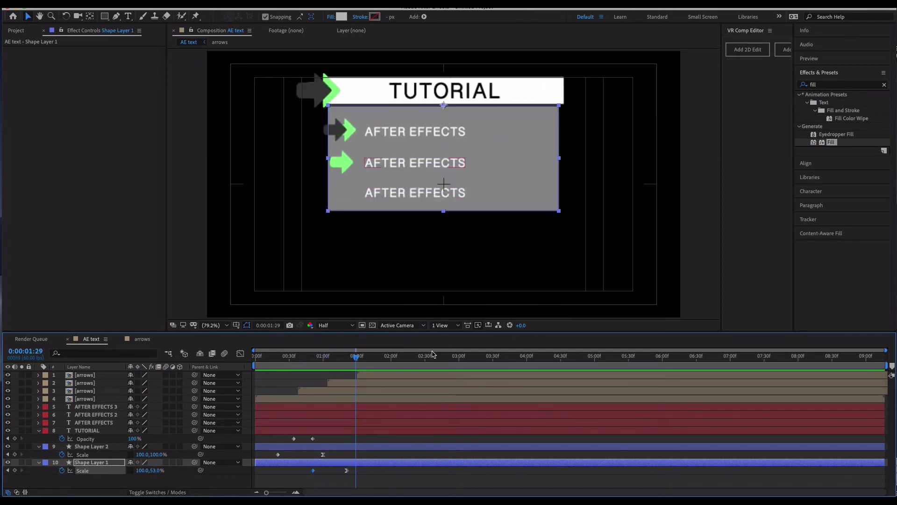
Step: Apply the Slow Fade On preset from the Text Animate In presets to all three AFTER EFFECTS text layers
{"action": "left_click", "coordinate": [883, 86]}
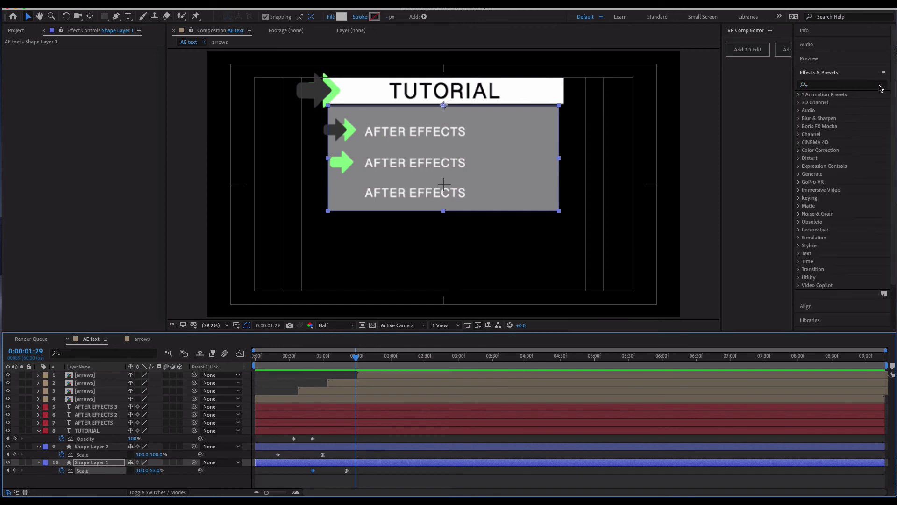
{"action": "left_click", "coordinate": [829, 77]}
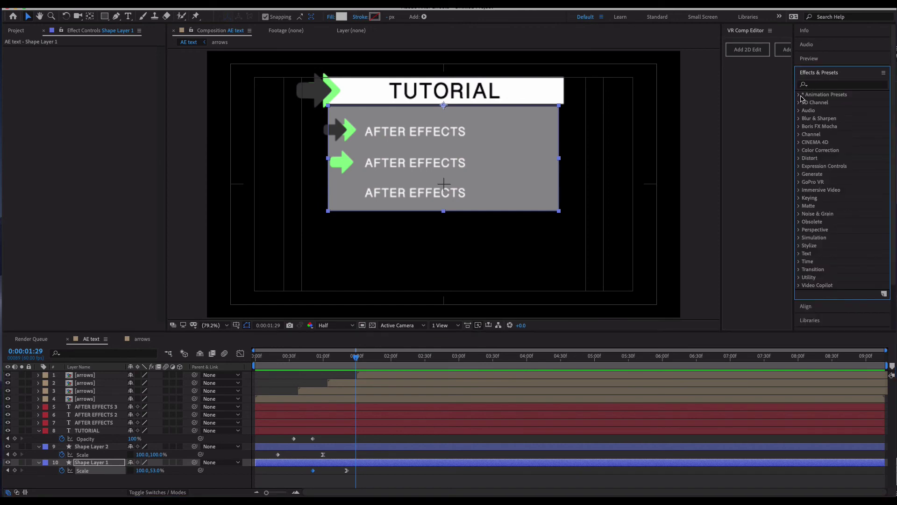
{"action": "left_click", "coordinate": [802, 96]}
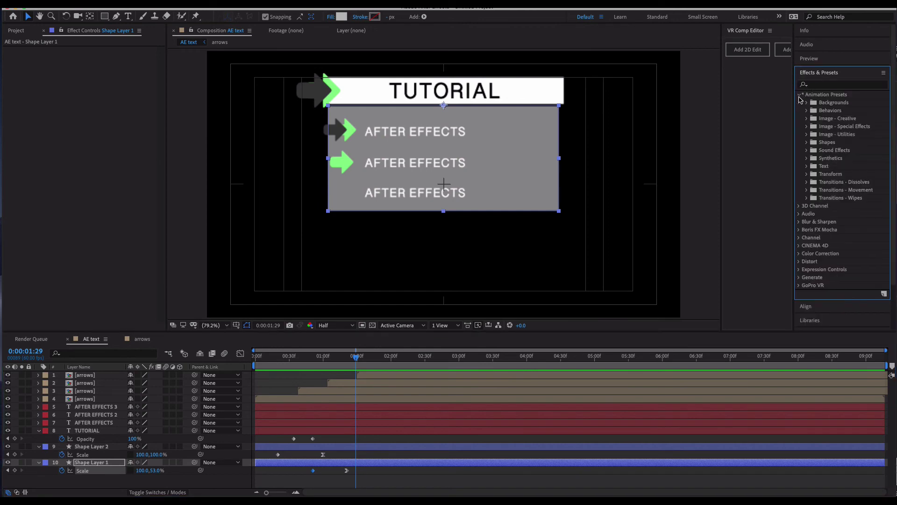
{"action": "left_click", "coordinate": [807, 166]}
{"action": "left_click", "coordinate": [814, 183]}
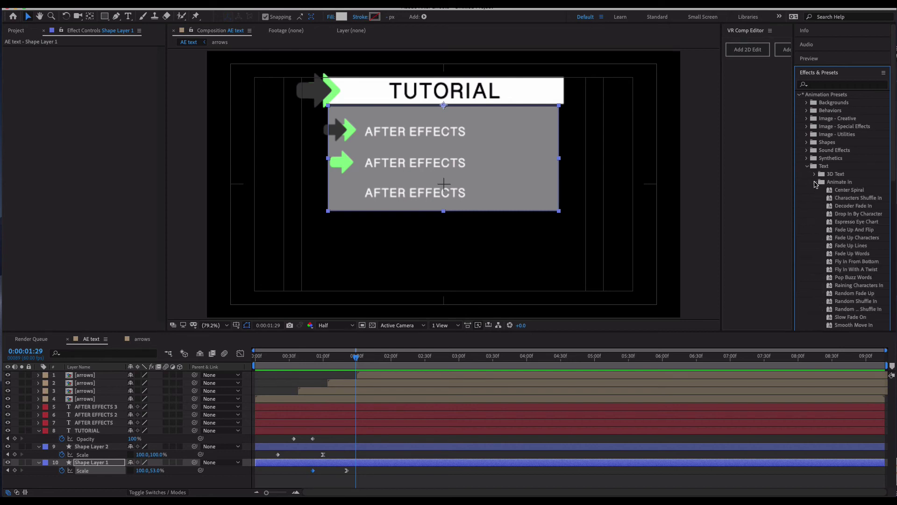
{"action": "scroll", "coordinate": [828, 228], "scroll_direction": "down", "scroll_amount": 4}
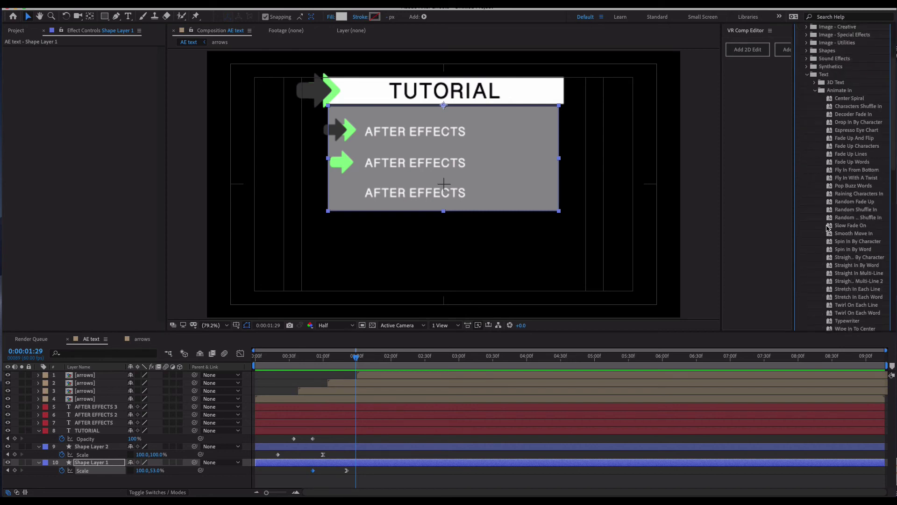
{"action": "left_click", "coordinate": [850, 227]}
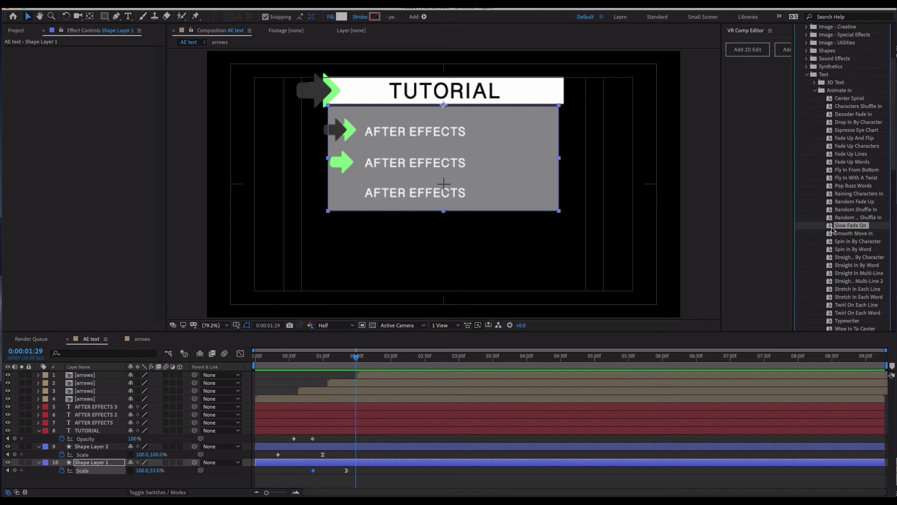
{"action": "left_click_drag", "start_coordinate": [256, 358], "coordinate": [95, 422]}
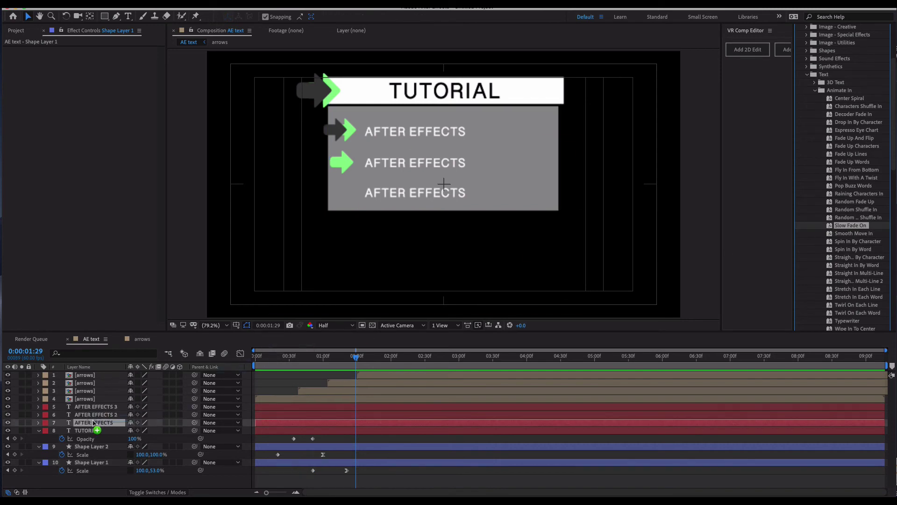
{"action": "left_click_drag", "start_coordinate": [830, 227], "coordinate": [110, 415]}
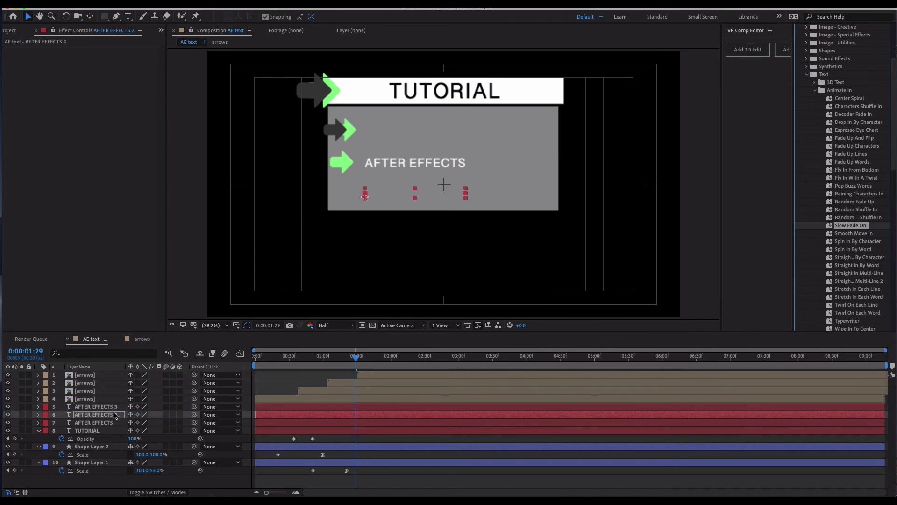
{"action": "left_click_drag", "start_coordinate": [831, 227], "coordinate": [106, 410]}
Step: Scrub through the list text fade-ins and examine the Range Selector offset keyframes of the AFTER EFFECTS 3 layer
{"action": "left_click_drag", "start_coordinate": [301, 357], "coordinate": [375, 366]}
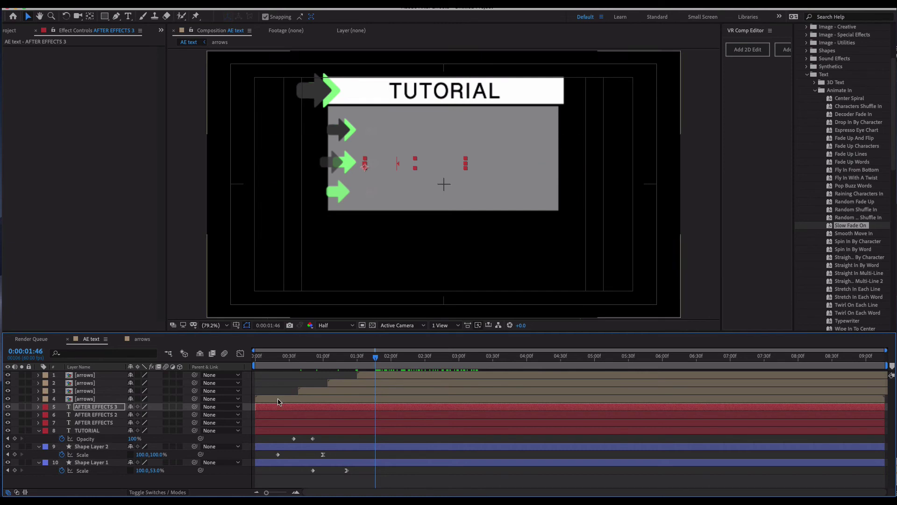
{"action": "left_click_drag", "start_coordinate": [369, 359], "coordinate": [336, 369]}
{"action": "left_click", "coordinate": [95, 408]}
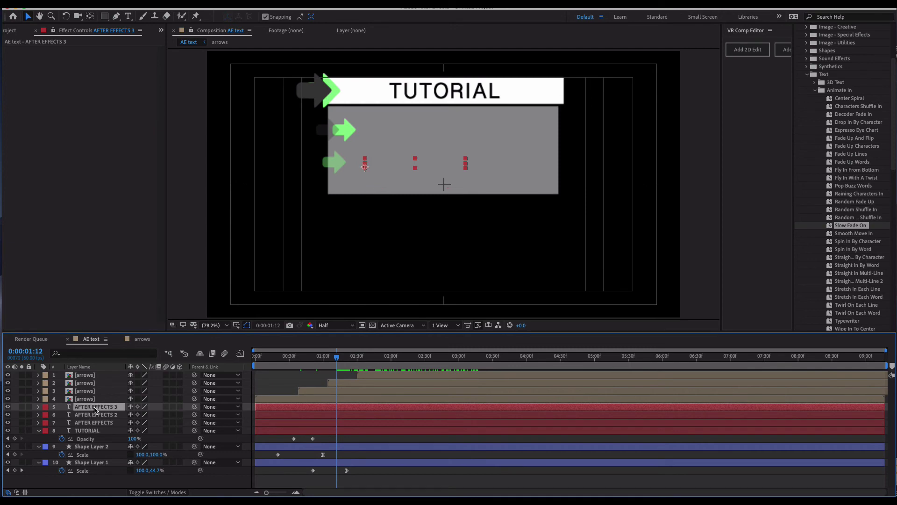
{"action": "left_click", "coordinate": [38, 407]}
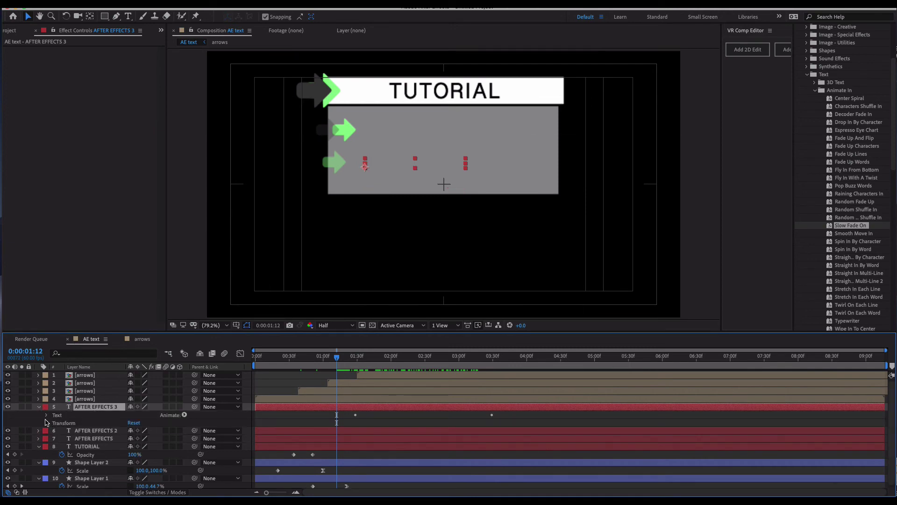
{"action": "left_click", "coordinate": [46, 415]}
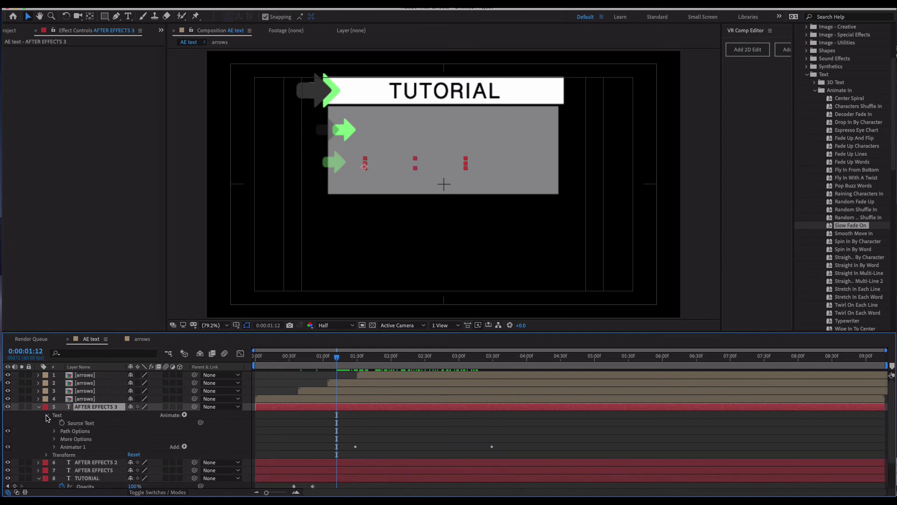
{"action": "left_click", "coordinate": [55, 446]}
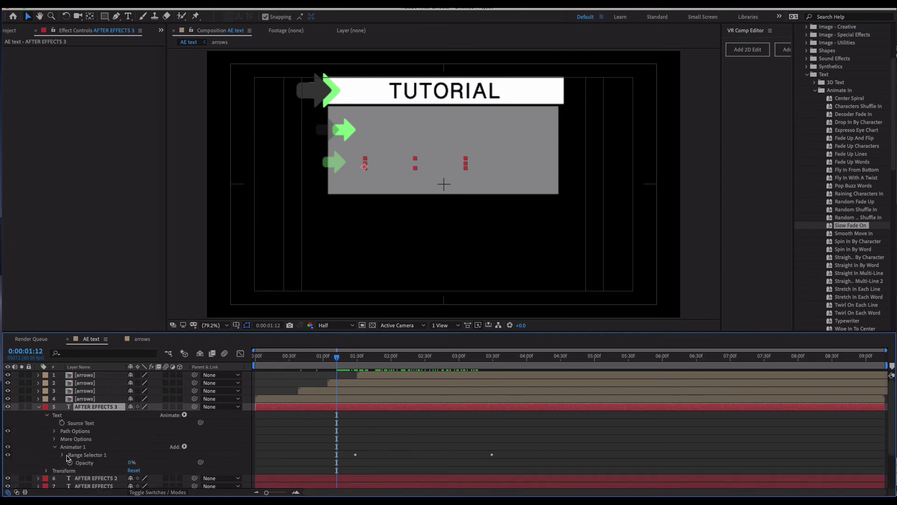
{"action": "left_click", "coordinate": [63, 455]}
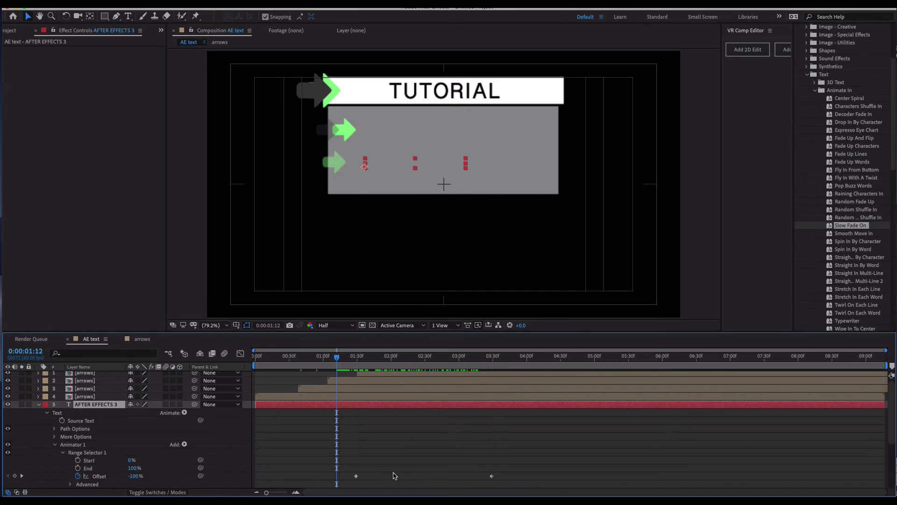
{"action": "left_click", "coordinate": [39, 404]}
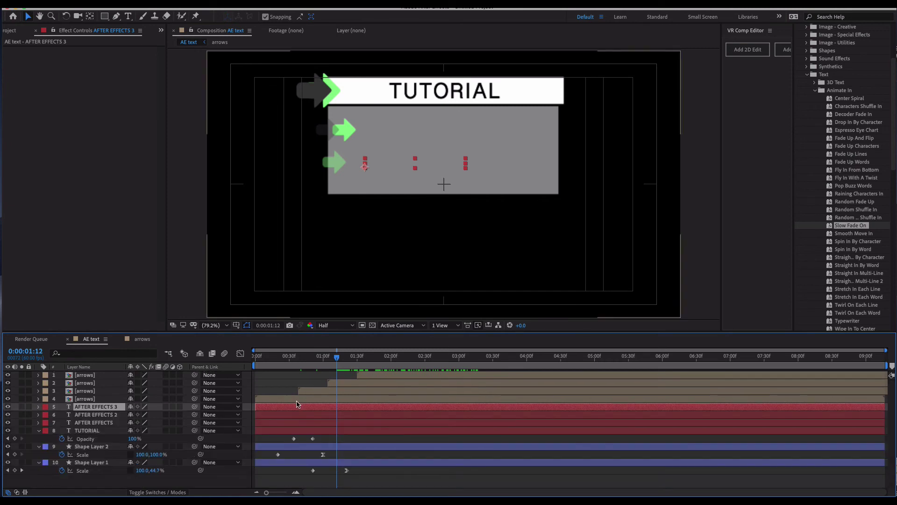
Step: Shift the first AFTER EFFECTS text layer earlier in time, scrubbing to match its fade-in to the first list arrow
{"action": "left_click", "coordinate": [304, 357]}
{"action": "left_click_drag", "start_coordinate": [304, 359], "coordinate": [416, 359]}
{"action": "left_click", "coordinate": [93, 423]}
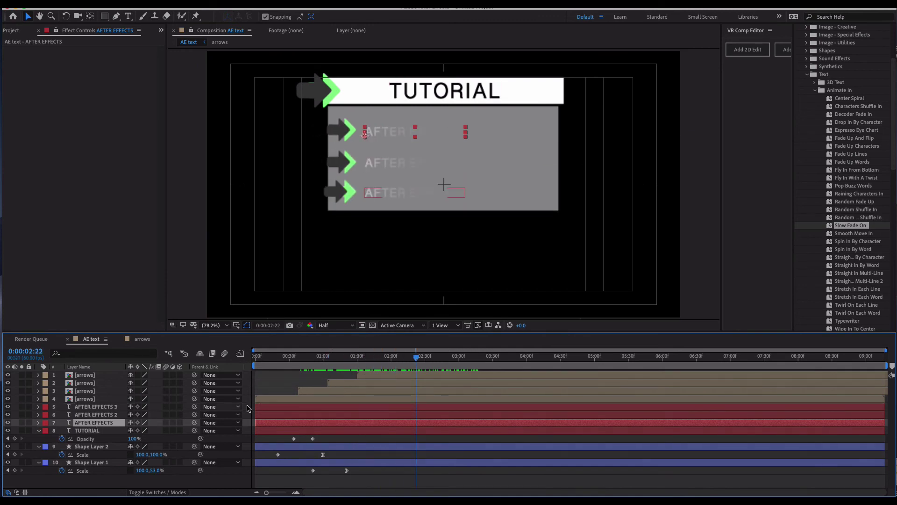
{"action": "left_click_drag", "start_coordinate": [294, 422], "coordinate": [208, 424]}
{"action": "left_click", "coordinate": [321, 358]}
{"action": "left_click_drag", "start_coordinate": [322, 359], "coordinate": [328, 360]}
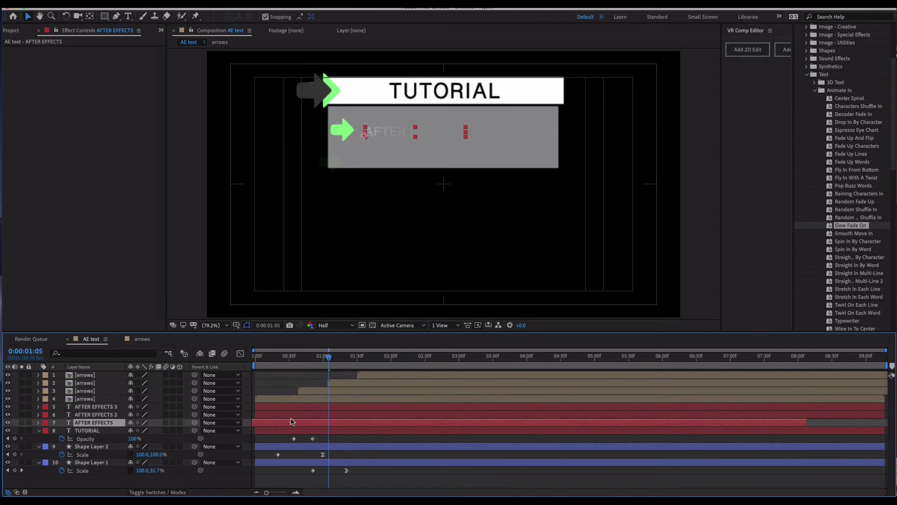
{"action": "left_click_drag", "start_coordinate": [306, 361], "coordinate": [326, 361]}
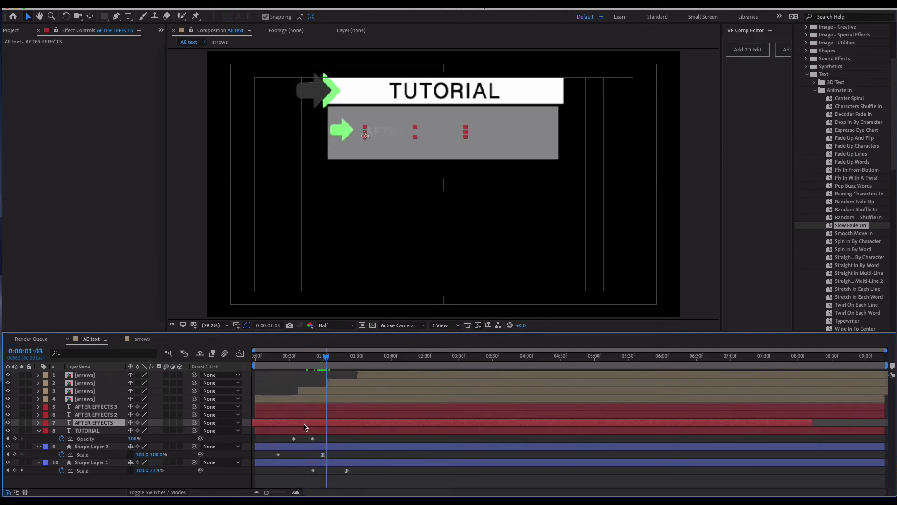
{"action": "left_click_drag", "start_coordinate": [312, 362], "coordinate": [350, 360]}
Step: Place the AFTER EFFECTS 3 layer below AFTER EFFECTS 2 and shift it earlier so its fade-in follows the first line
{"action": "left_click_drag", "start_coordinate": [94, 411], "coordinate": [97, 418]}
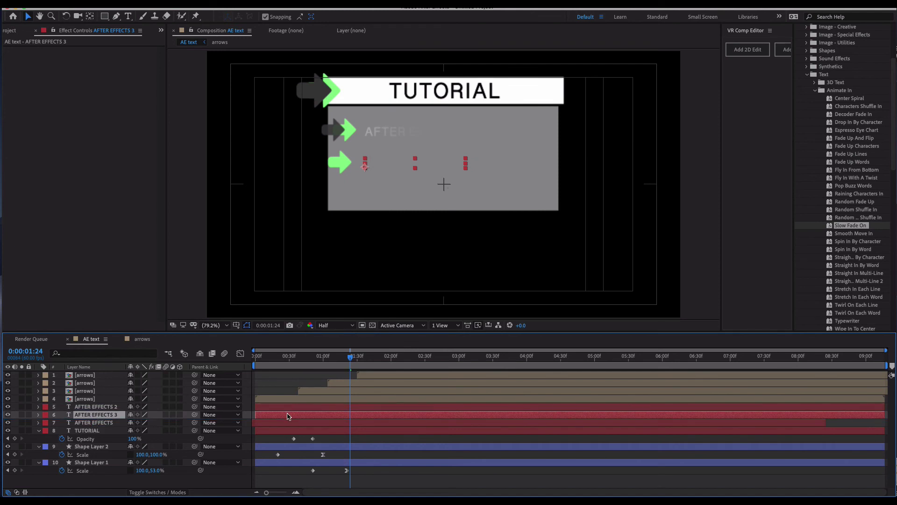
{"action": "left_click_drag", "start_coordinate": [283, 415], "coordinate": [247, 416]}
{"action": "left_click_drag", "start_coordinate": [352, 359], "coordinate": [372, 357]}
Step: Shift the AFTER EFFECTS 2 layer earlier, by less than AFTER EFFECTS 3, and preview the full animation from the start
{"action": "left_click", "coordinate": [223, 406]}
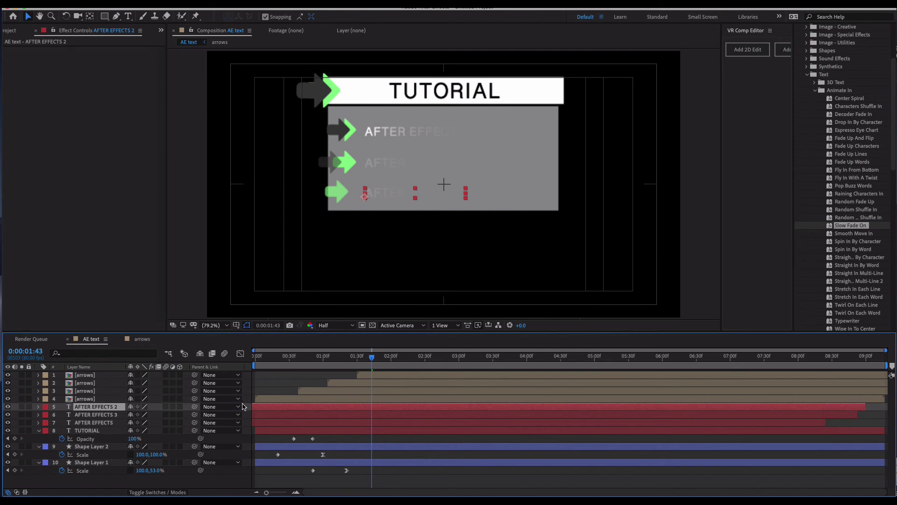
{"action": "key", "text": "Home"}
{"action": "left_click", "coordinate": [174, 265]}
{"action": "key", "text": "space"}
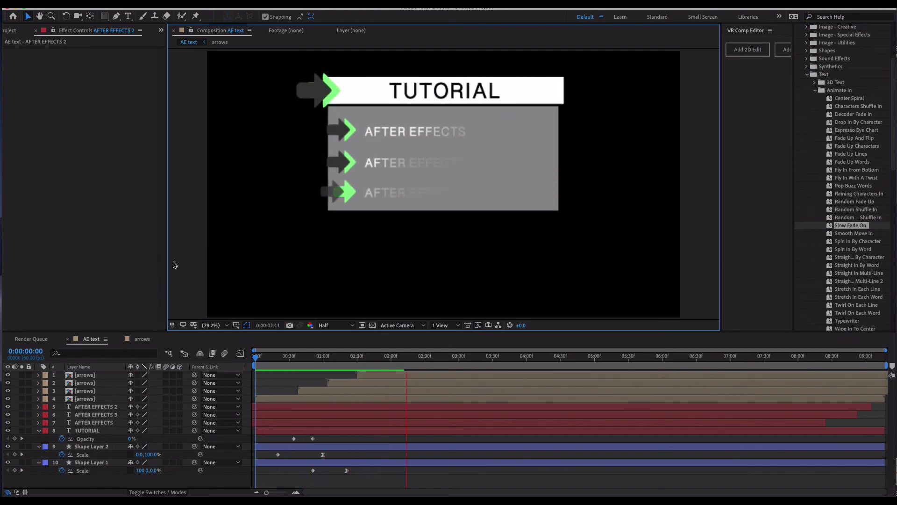
{"action": "key", "text": "space"}
Step: Move the first list line's arrows layer to start at 0:00:00:48, and preview the new arrow timing
{"action": "left_click_drag", "start_coordinate": [496, 357], "coordinate": [310, 356]}
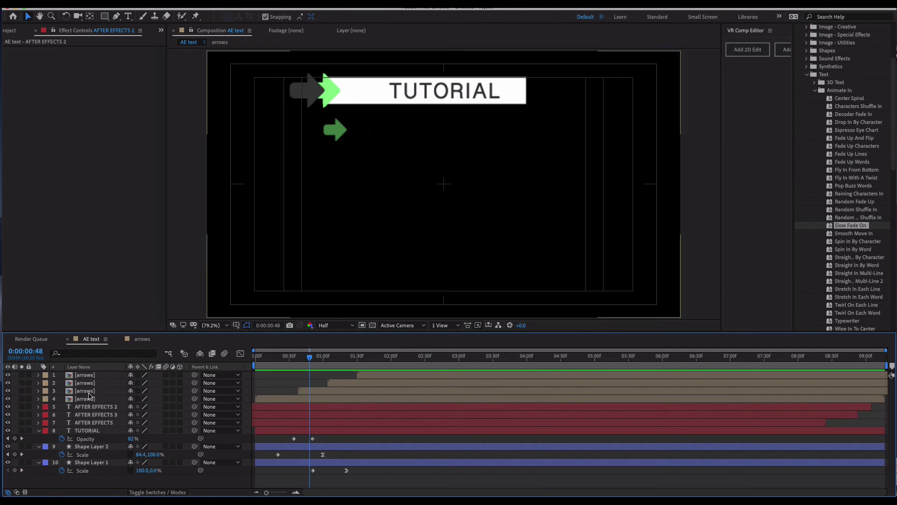
{"action": "left_click", "coordinate": [7, 391]}
{"action": "left_click", "coordinate": [8, 390]}
{"action": "left_click", "coordinate": [349, 391]}
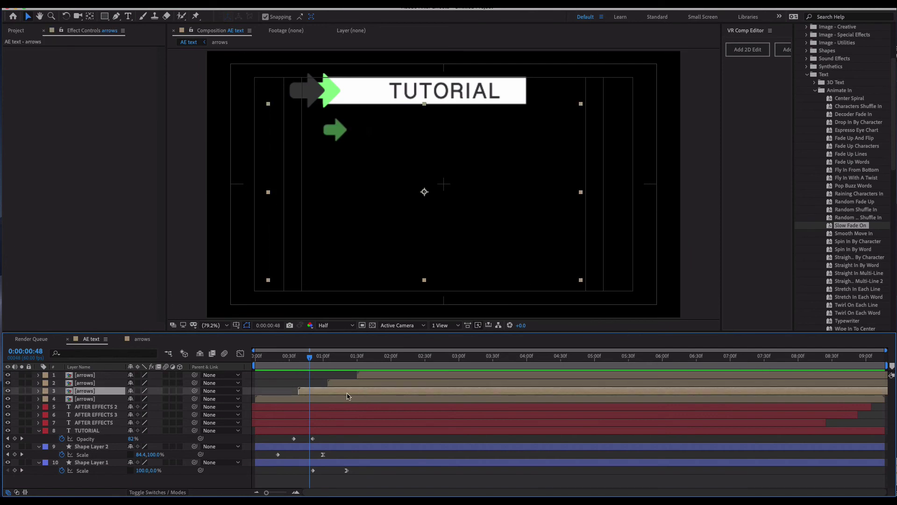
{"action": "left_click_drag", "start_coordinate": [325, 394], "coordinate": [319, 393]}
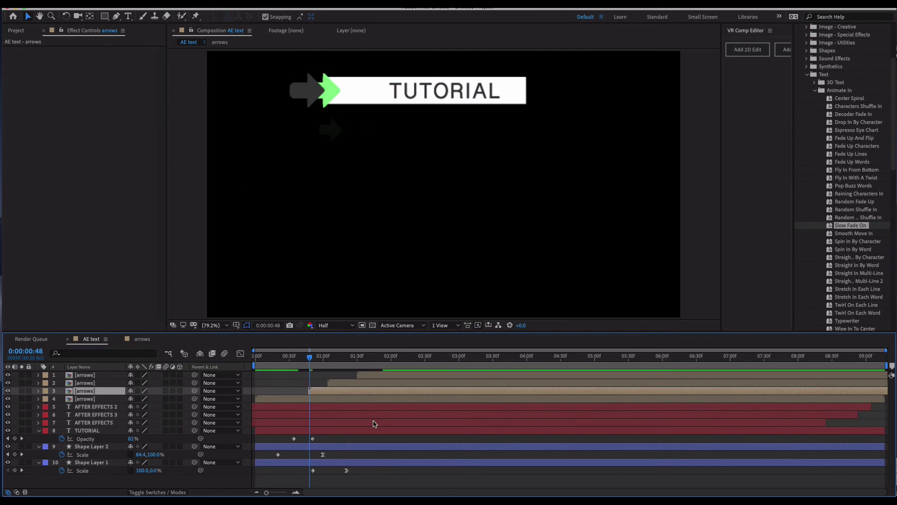
{"action": "key", "text": "space"}
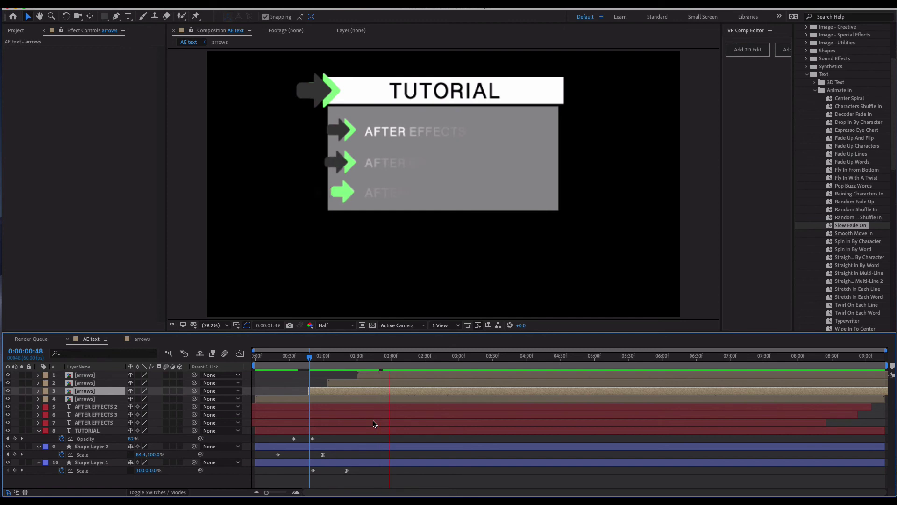
{"action": "key", "text": "space"}
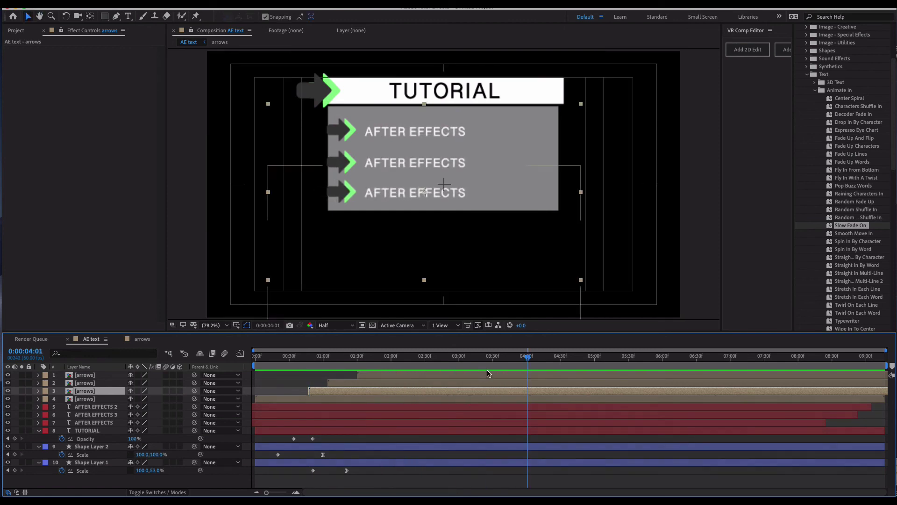
{"action": "left_click_drag", "start_coordinate": [528, 357], "coordinate": [504, 369]}
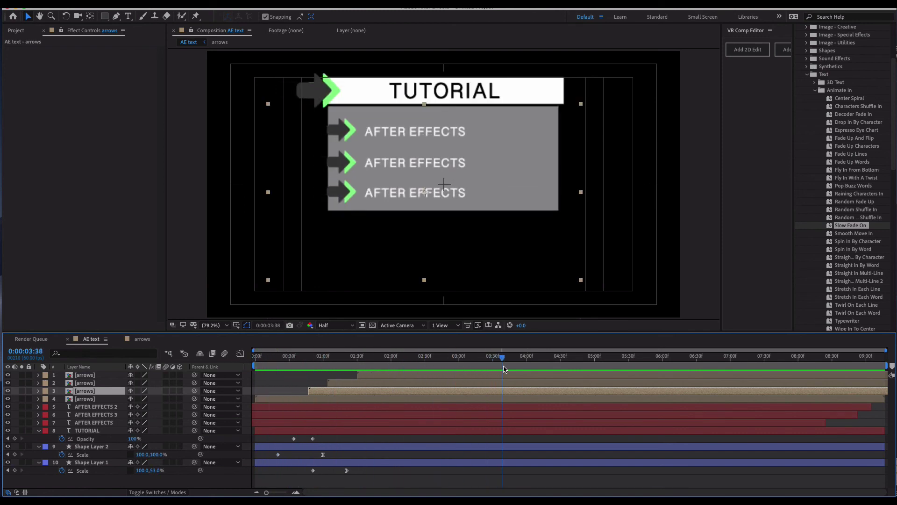
Step: Pre-compose all ten layers into a composition called textgraphic and split the resulting layer at 0:00:03:38
{"action": "left_click", "coordinate": [85, 375]}
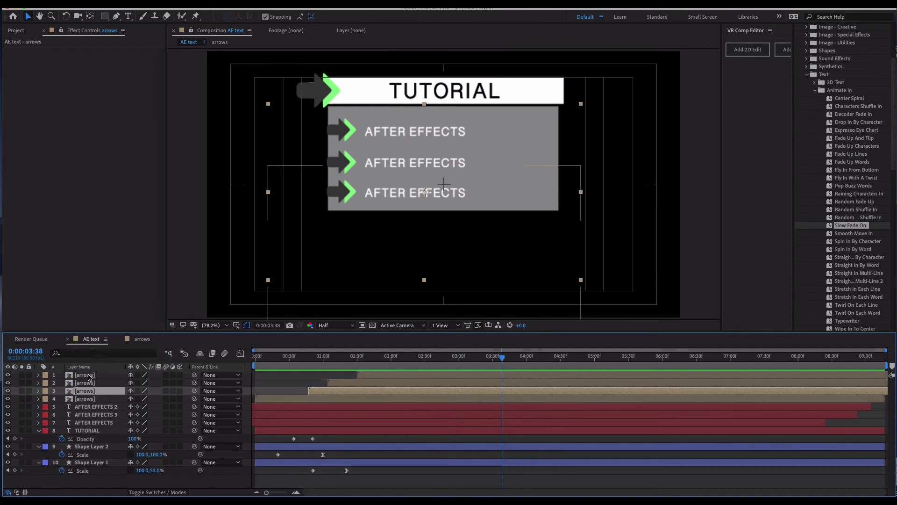
{"action": "left_click", "coordinate": [90, 463], "text": "shift"}
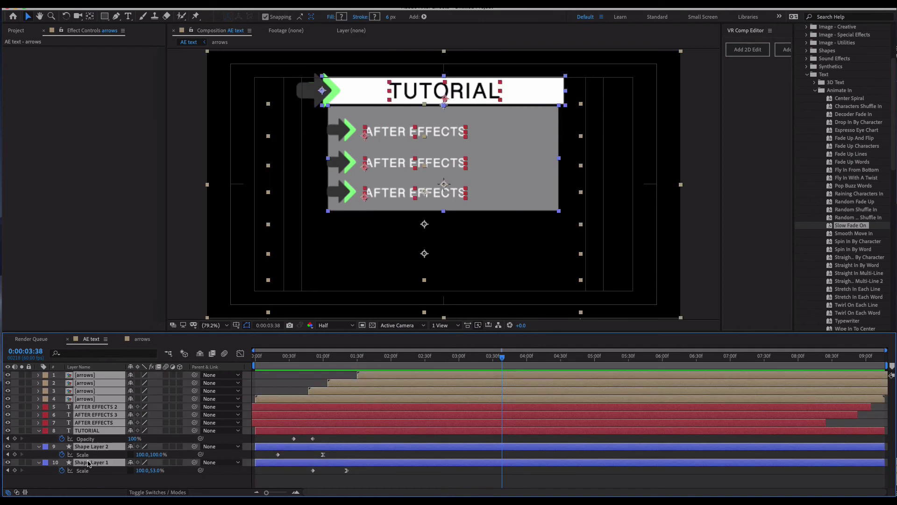
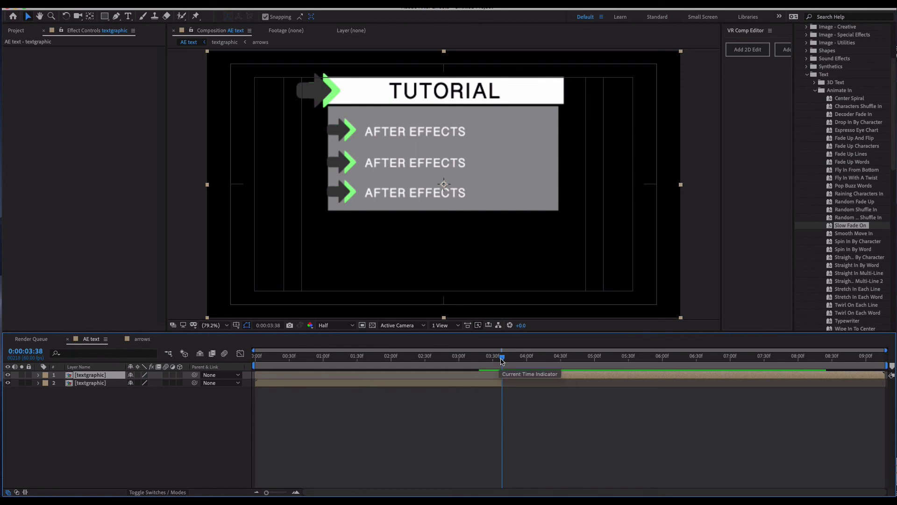
Step: Time-reverse the second-half textgraphic layer and preview how it plays after the split
{"action": "right_click", "coordinate": [88, 377]}
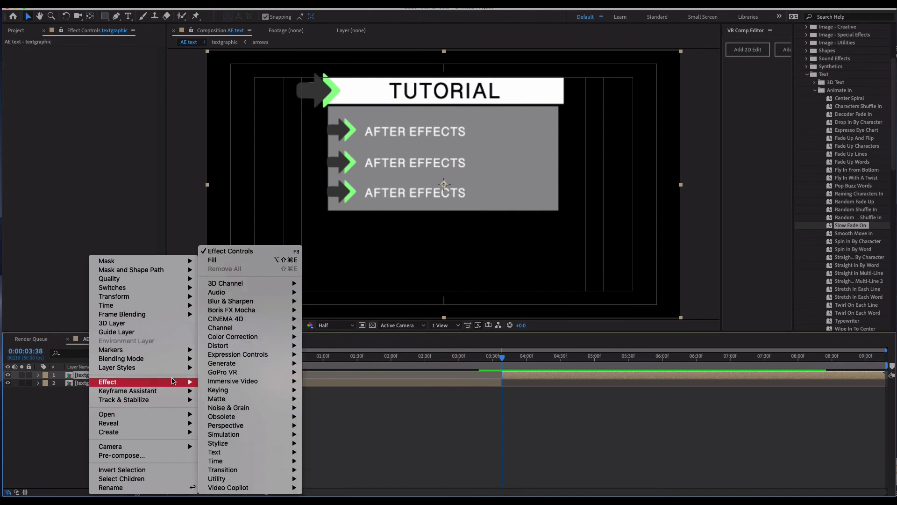
{"action": "mouse_move", "coordinate": [141, 306]}
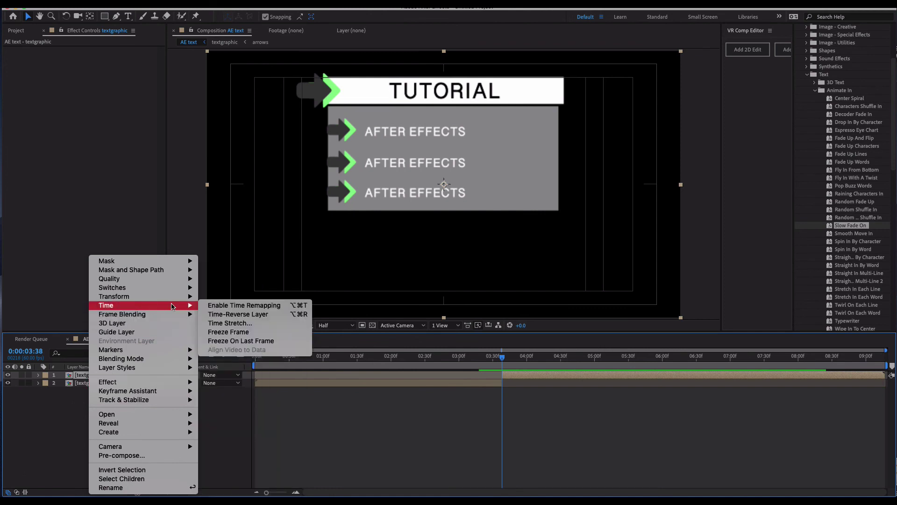
{"action": "left_click", "coordinate": [223, 314]}
{"action": "left_click_drag", "start_coordinate": [444, 357], "coordinate": [769, 342]}
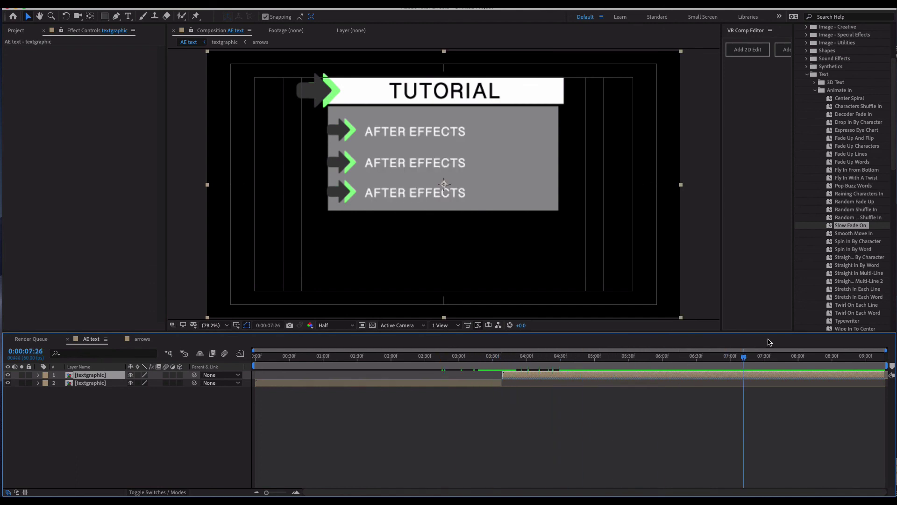
{"action": "left_click_drag", "start_coordinate": [669, 342], "coordinate": [487, 346]}
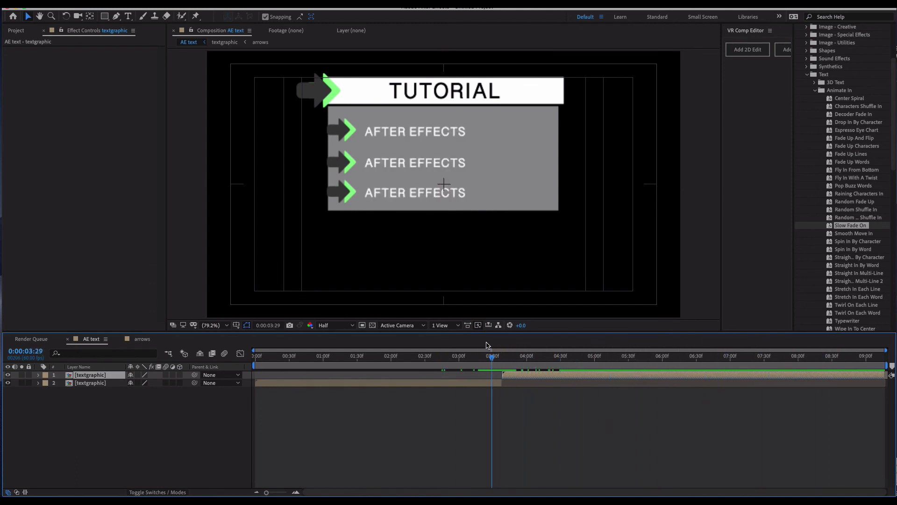
{"action": "key", "text": "space"}
{"action": "key", "text": "space"}
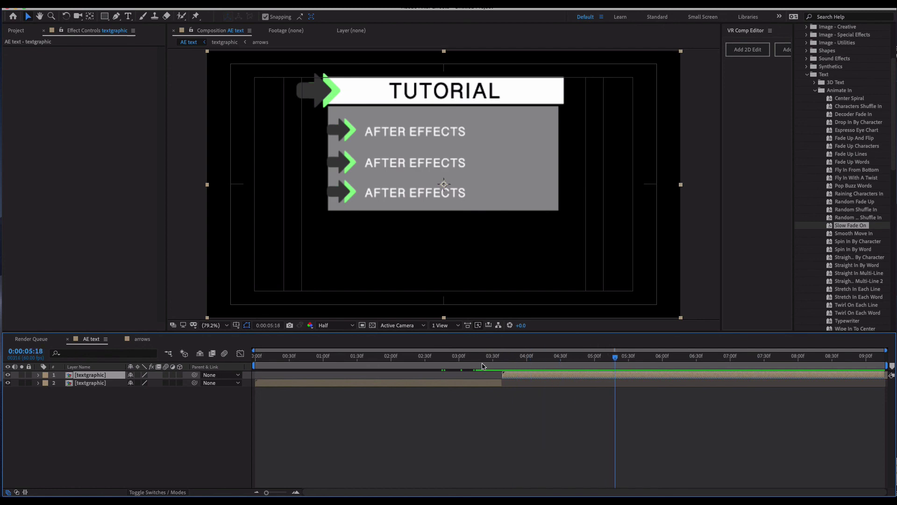
Step: Slide the reversed textgraphic layer earlier and adjust its ends so it runs from about 0:00:03:38 to 0:00:07:29
{"action": "left_click_drag", "start_coordinate": [503, 374], "coordinate": [554, 378]}
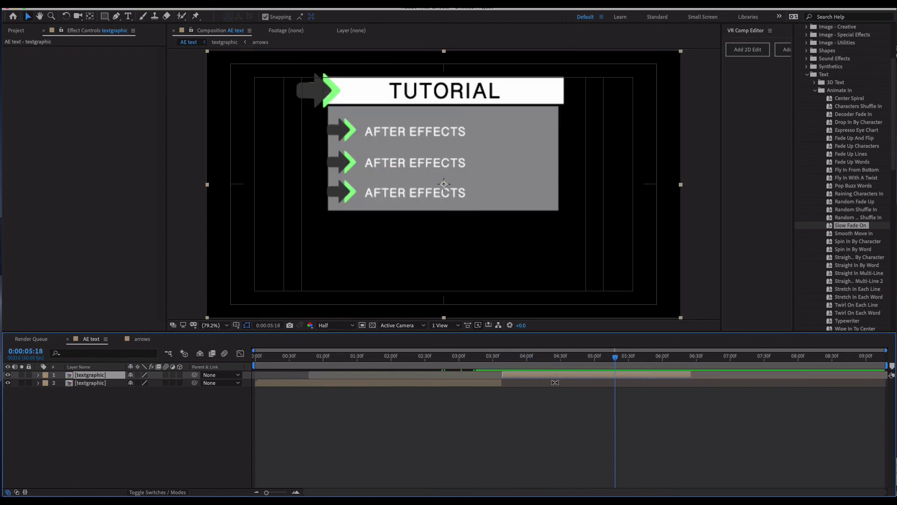
{"action": "left_click_drag", "start_coordinate": [694, 376], "coordinate": [888, 374]}
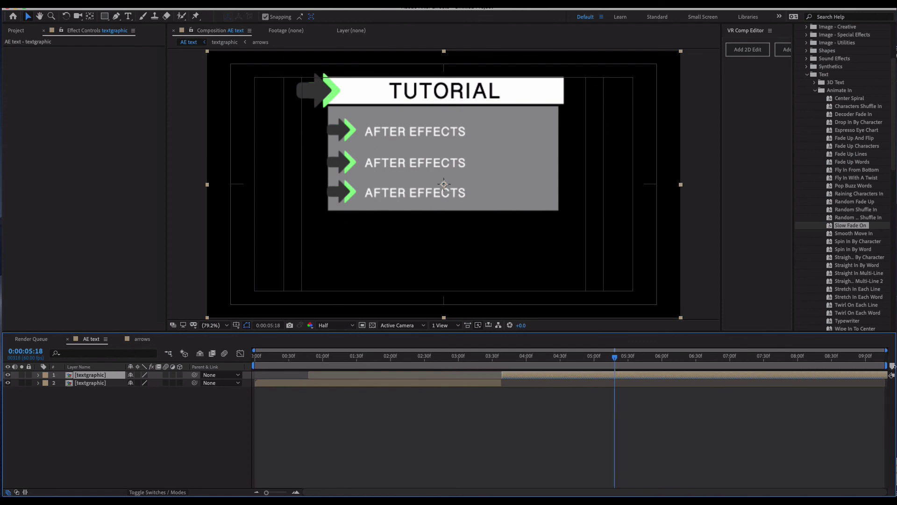
{"action": "left_click_drag", "start_coordinate": [783, 378], "coordinate": [730, 376]}
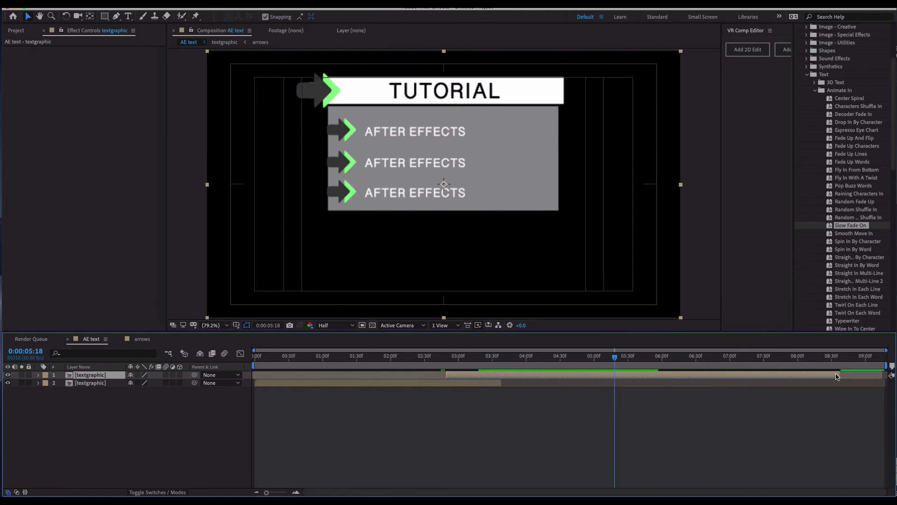
{"action": "left_click_drag", "start_coordinate": [839, 375], "coordinate": [887, 371]}
{"action": "left_click_drag", "start_coordinate": [447, 374], "coordinate": [563, 375]}
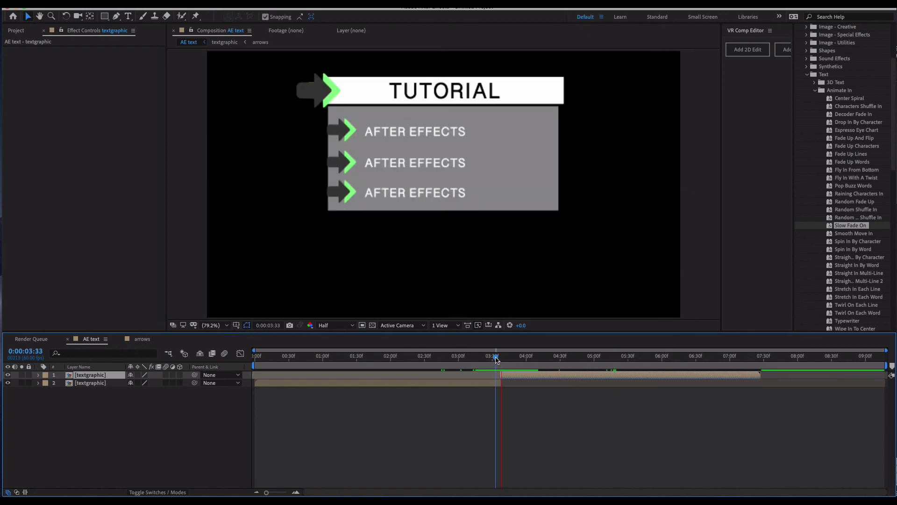
Step: Align the reversed layer's start frame with the end of the lower textgraphic layer at 0:00:03:38, and preview the transition
{"action": "mouse_move", "coordinate": [497, 359]}
{"action": "left_mouse_down"}
{"action": "mouse_move", "coordinate": [541, 359]}
{"action": "mouse_move", "coordinate": [501, 358]}
{"action": "left_mouse_up"}
{"action": "scroll", "coordinate": [500, 359], "scroll_direction": "up", "scroll_amount": 10}
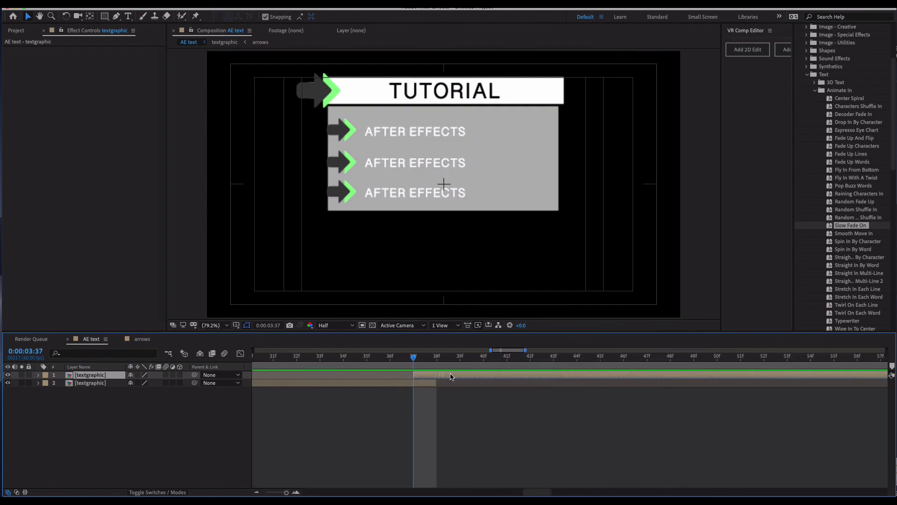
{"action": "left_click_drag", "start_coordinate": [451, 376], "coordinate": [459, 375]}
{"action": "scroll", "coordinate": [469, 374], "scroll_direction": "down", "scroll_amount": 10}
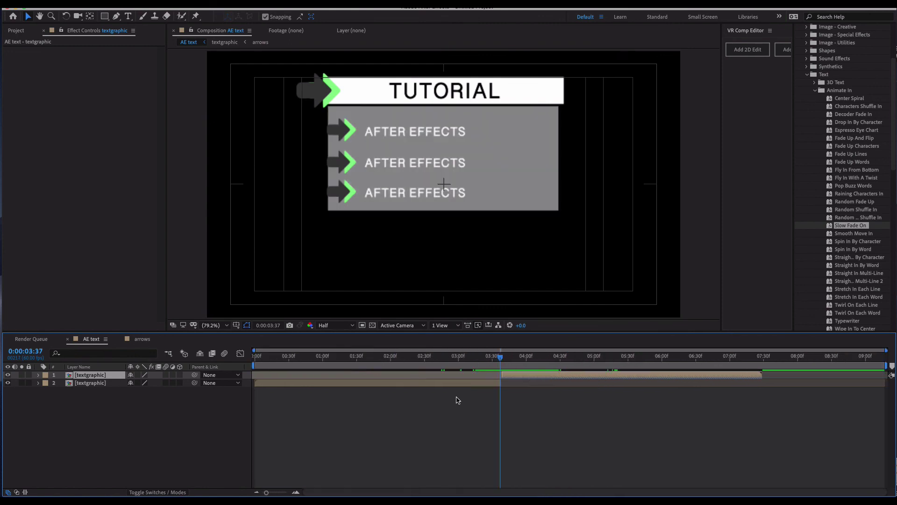
{"action": "left_click", "coordinate": [483, 357]}
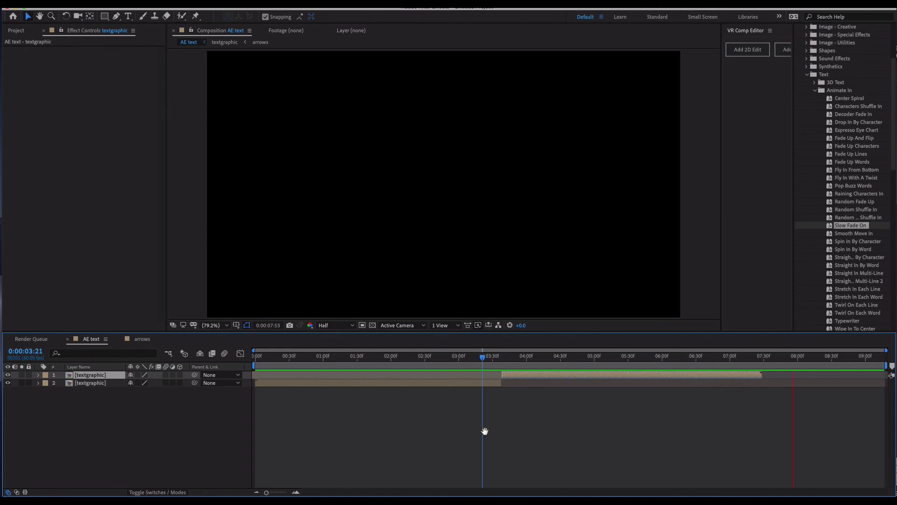
{"action": "key", "text": "space"}
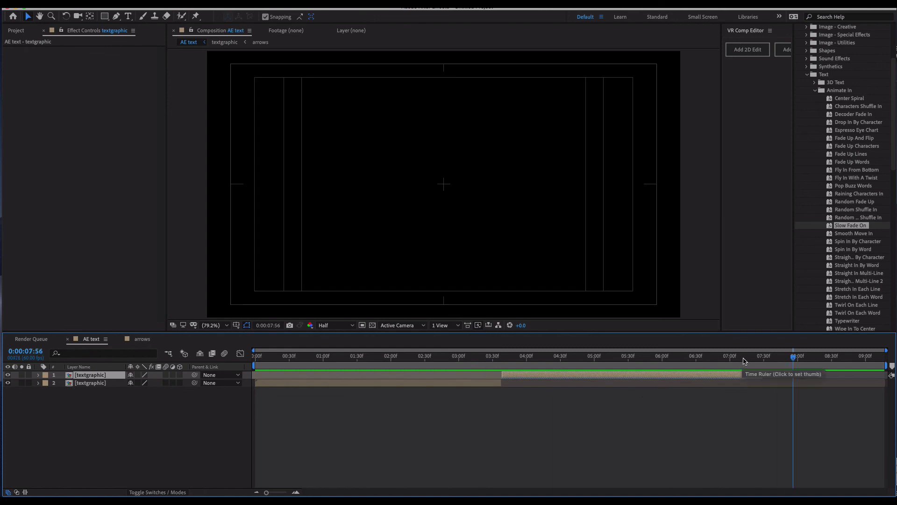
Step: End the work area at 0:00:07:29, trim the composition to it, and preview the trimmed animation
{"action": "left_click_drag", "start_coordinate": [753, 357], "coordinate": [764, 358]}
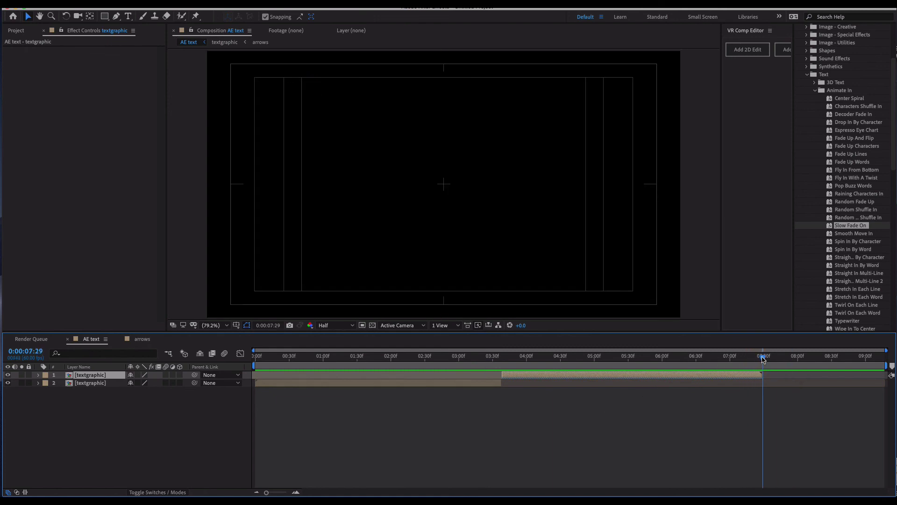
{"action": "key", "text": "n"}
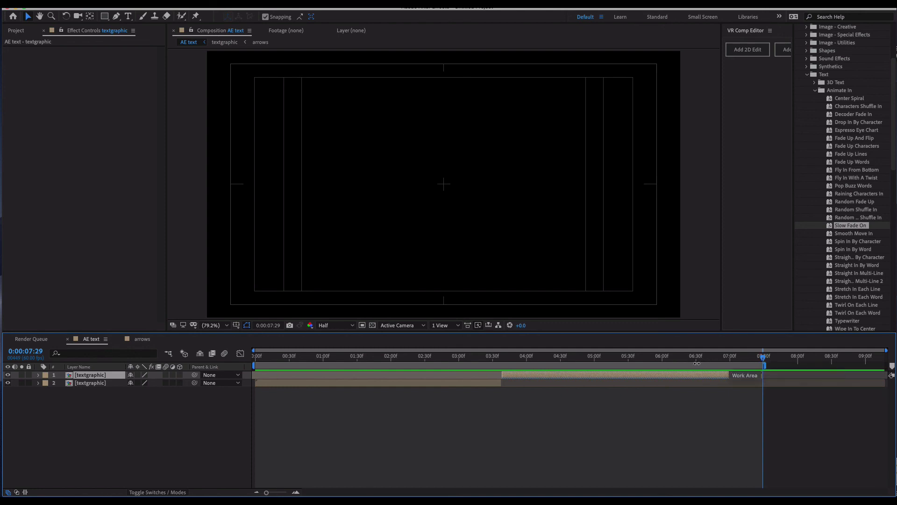
{"action": "right_click", "coordinate": [696, 363]}
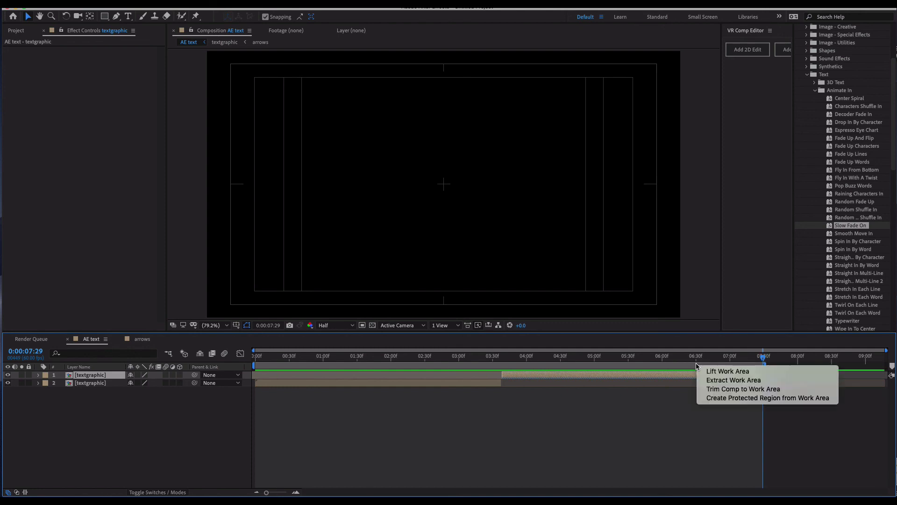
{"action": "left_click", "coordinate": [713, 389]}
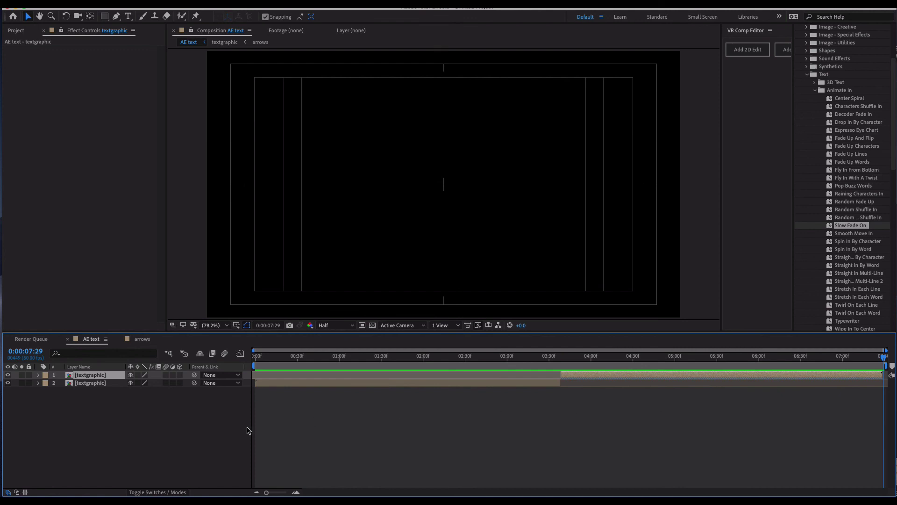
{"action": "key", "text": "space"}
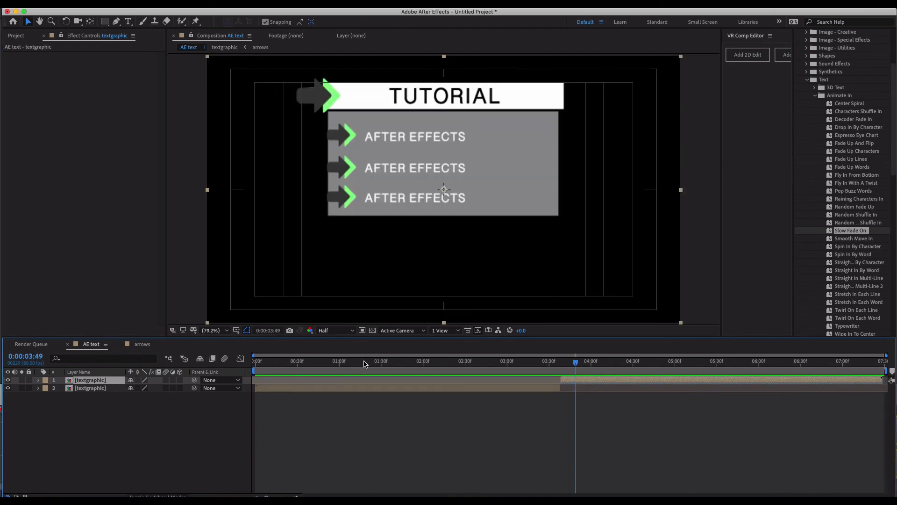
Step: Open the textgraphic composition, enable motion blur for it and for Shape Layer 2, and scrub through the header bar's growth
{"action": "left_click_drag", "start_coordinate": [365, 364], "coordinate": [325, 372]}
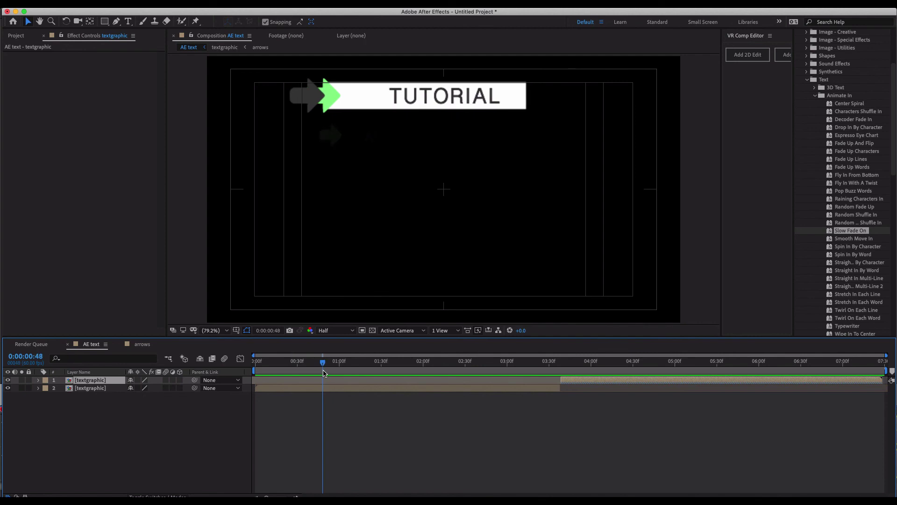
{"action": "double_click", "coordinate": [90, 388]}
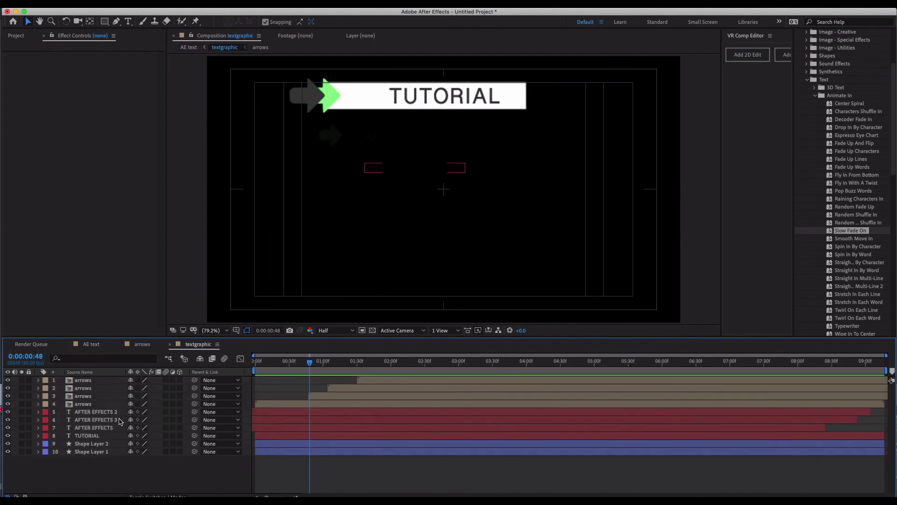
{"action": "left_click", "coordinate": [100, 444]}
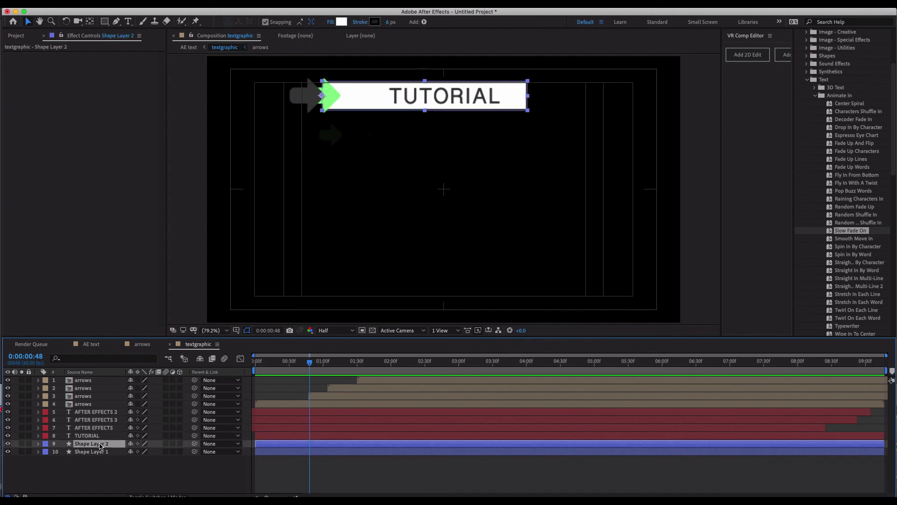
{"action": "left_click", "coordinate": [807, 81]}
{"action": "left_click", "coordinate": [808, 80]}
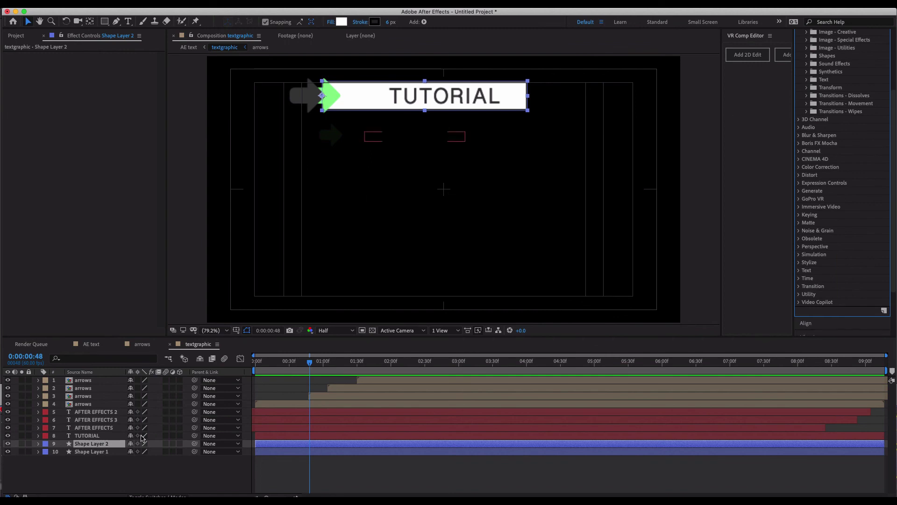
{"action": "left_click", "coordinate": [225, 360]}
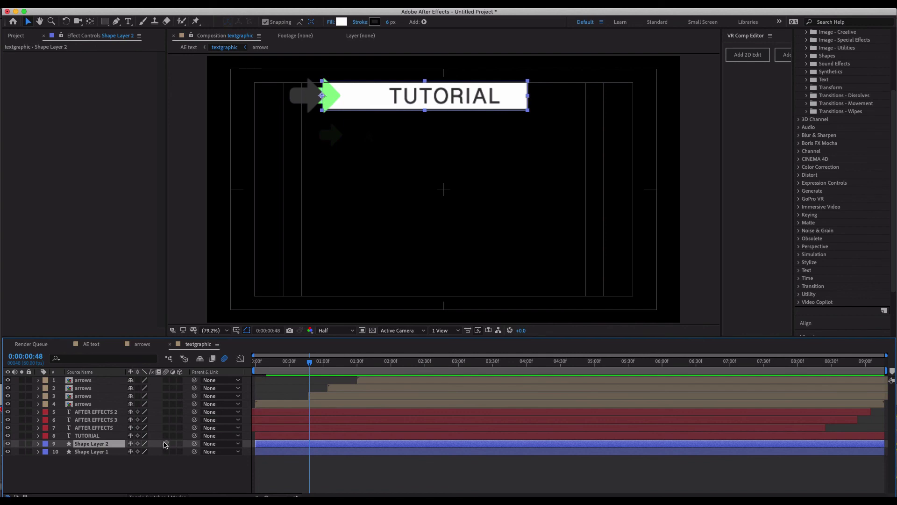
{"action": "left_click", "coordinate": [165, 444]}
{"action": "left_click", "coordinate": [163, 477]}
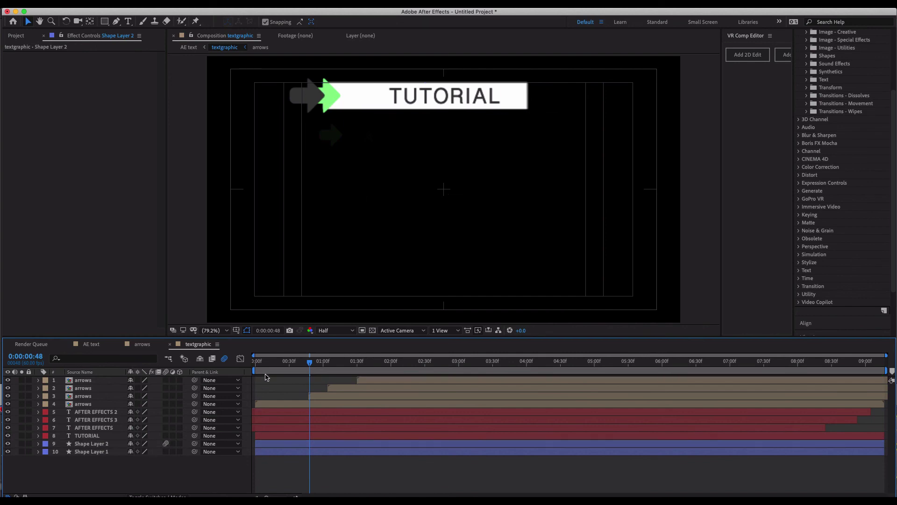
{"action": "left_click_drag", "start_coordinate": [272, 364], "coordinate": [292, 362]}
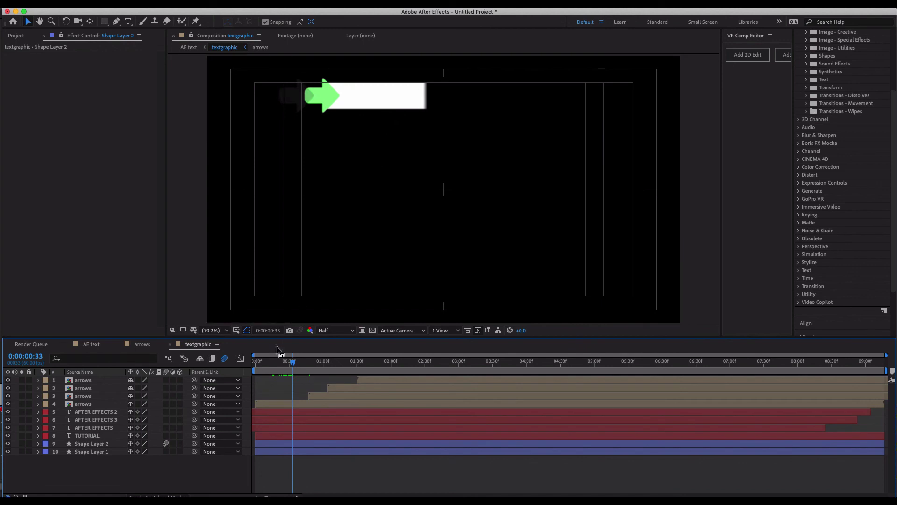
{"action": "left_click_drag", "start_coordinate": [289, 362], "coordinate": [321, 362]}
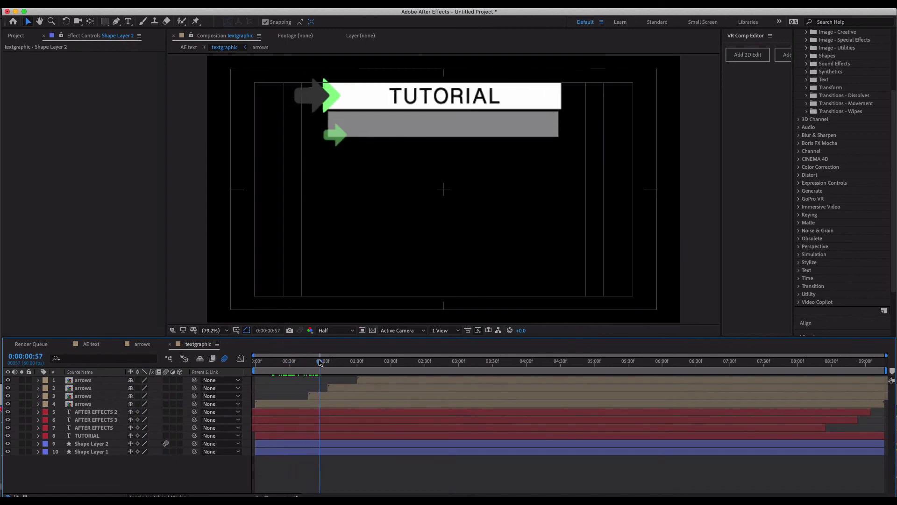
Step: Enable motion blur on Shape Layer 1, the grey box, and preview the animation from 0:00:00:11
{"action": "left_click", "coordinate": [91, 451]}
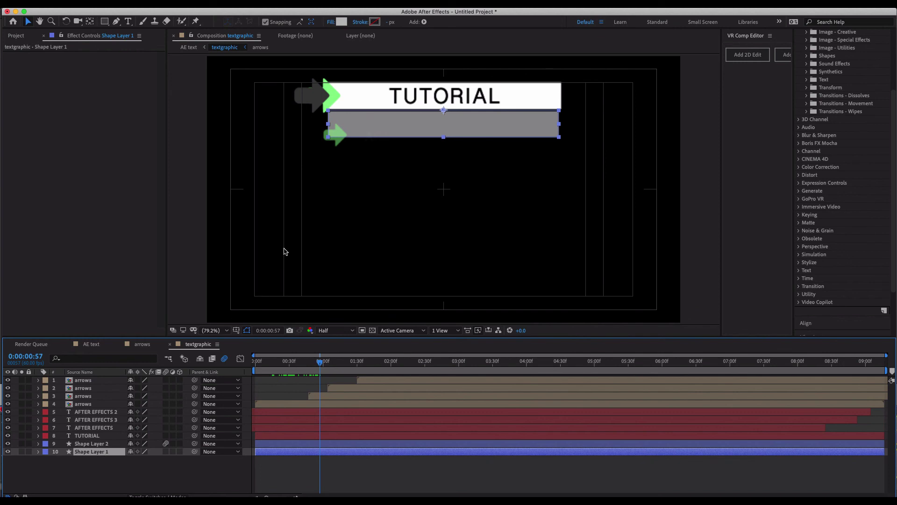
{"action": "left_click", "coordinate": [166, 452]}
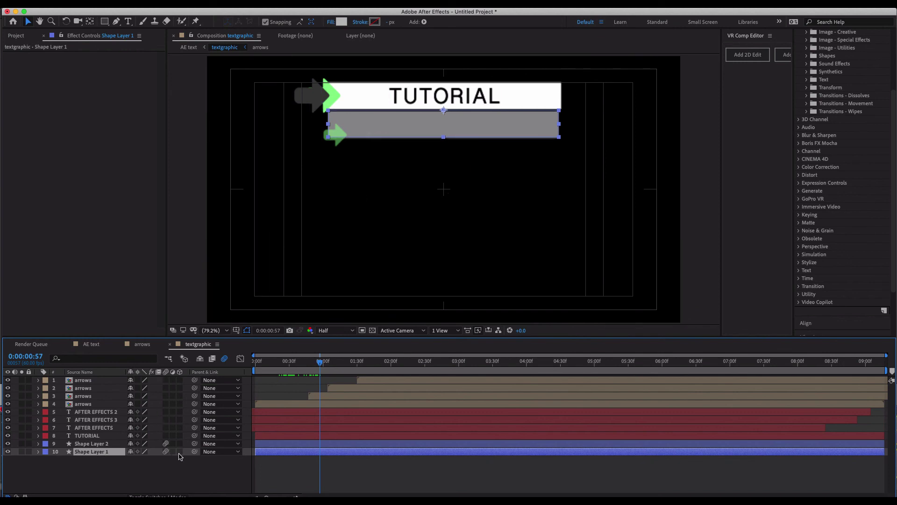
{"action": "left_click", "coordinate": [182, 470]}
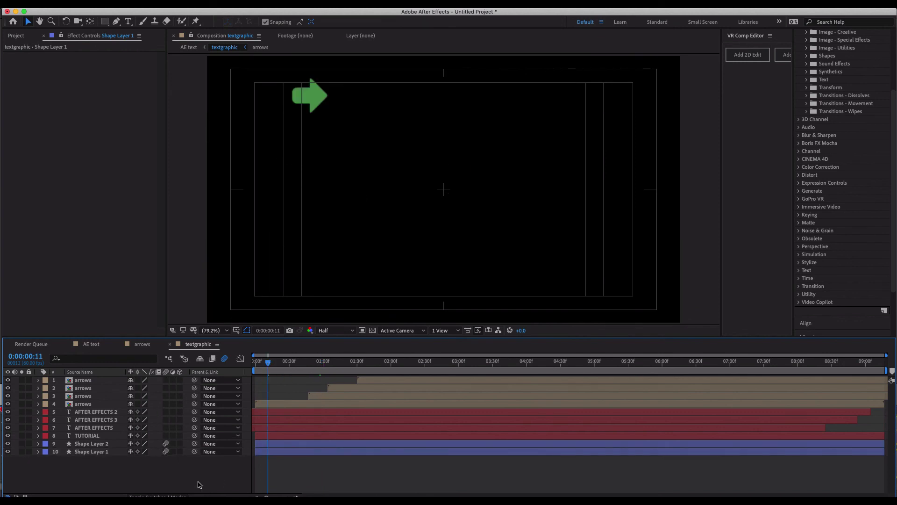
{"action": "key", "text": "space"}
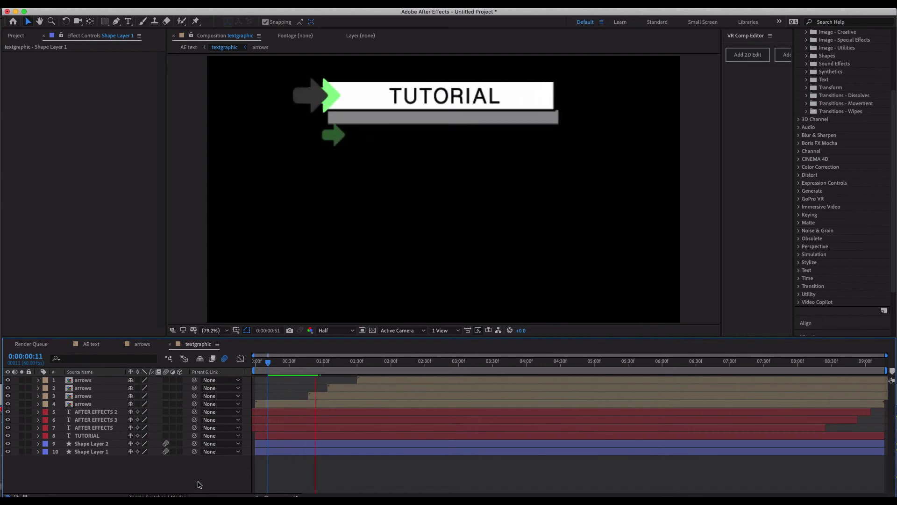